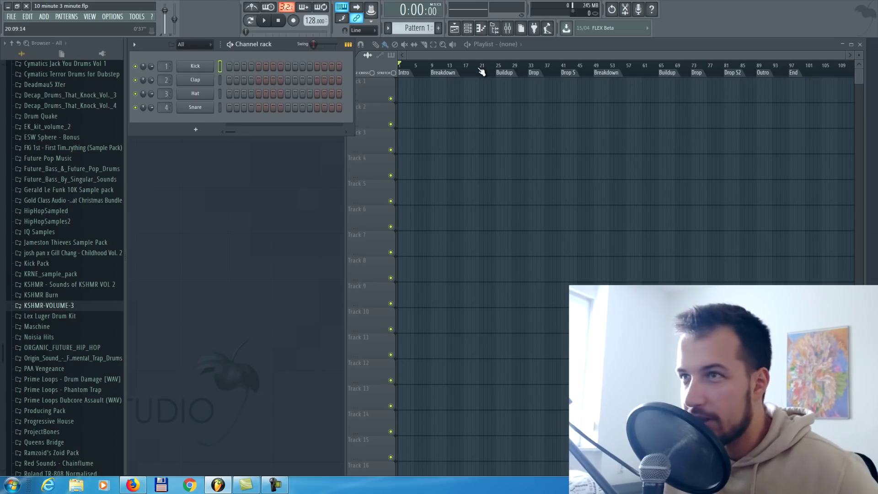
Step: Switch to the online timer and start a 10-minute countdown
{"action": "left_click", "coordinate": [541, 48]}
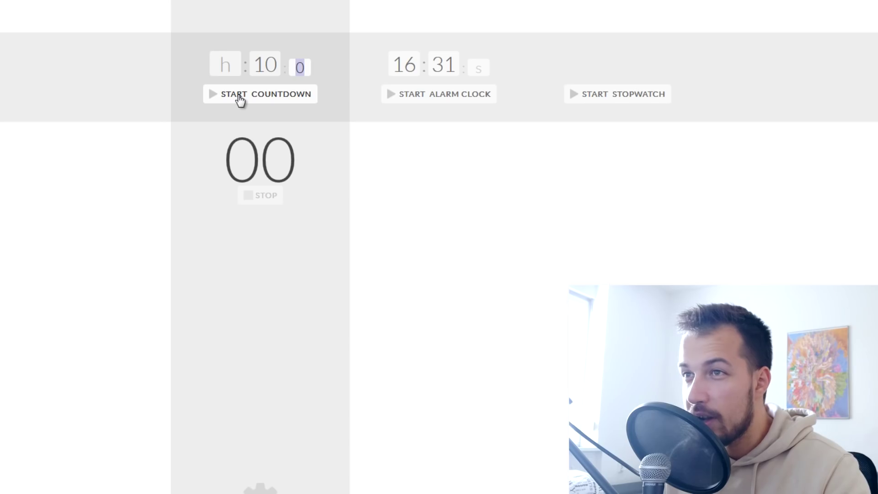
{"action": "left_click", "coordinate": [240, 98]}
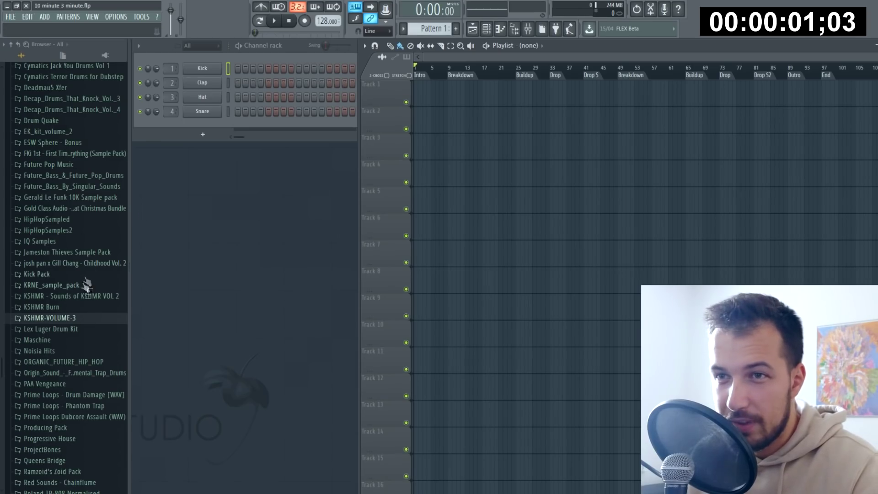
Step: Find the KSHMR_Kicks folder in the KSHMR-VOLUME-3 drum samples and audition the Stadium_Kicks
{"action": "left_click", "coordinate": [72, 318]}
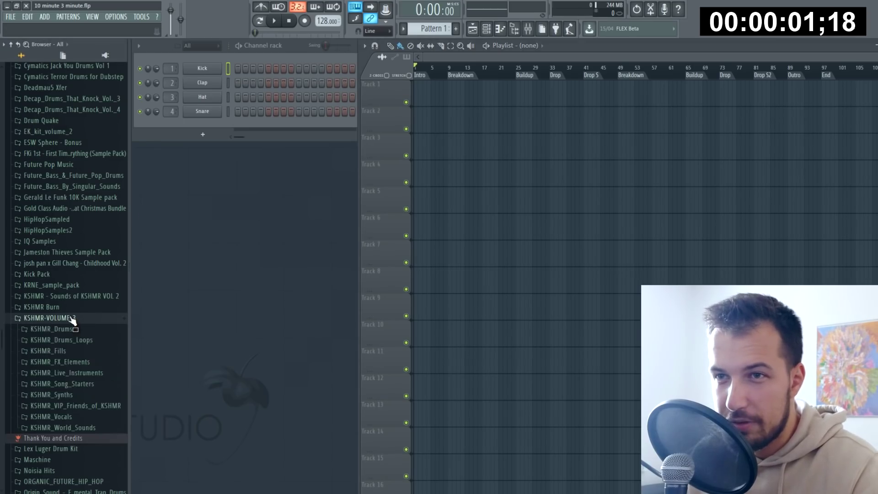
{"action": "left_click", "coordinate": [64, 329]}
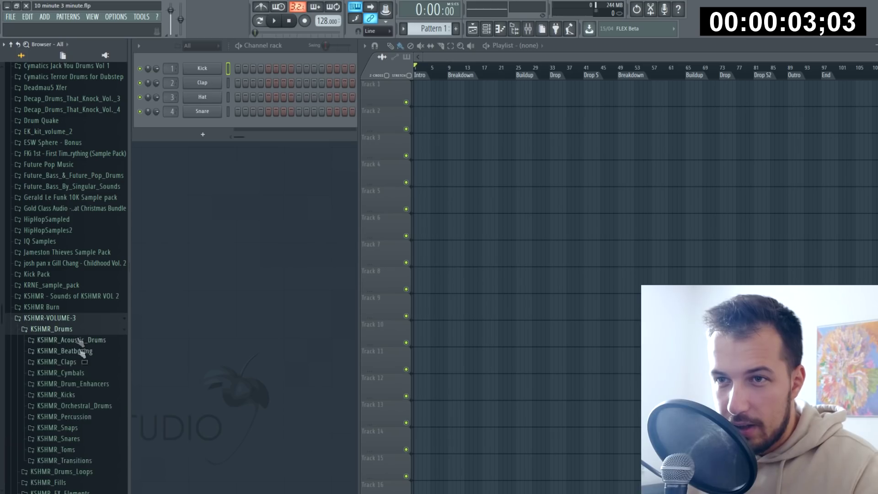
{"action": "left_click", "coordinate": [83, 394]}
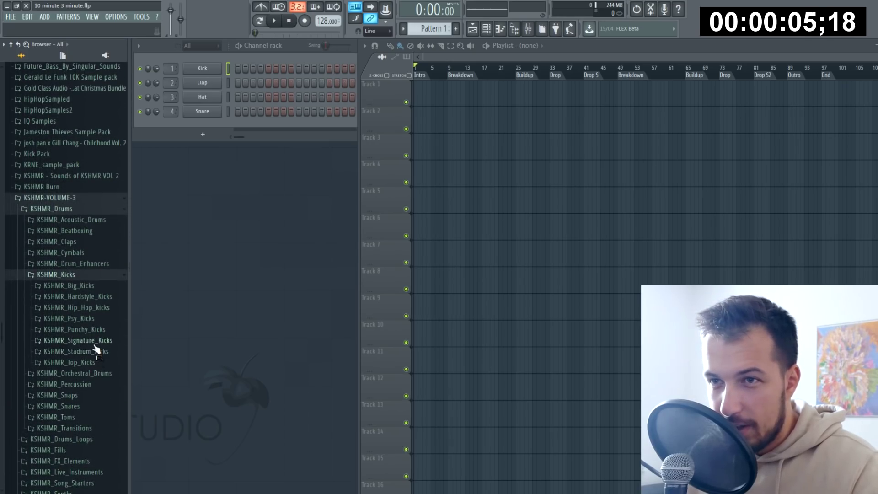
{"action": "left_click", "coordinate": [88, 356]}
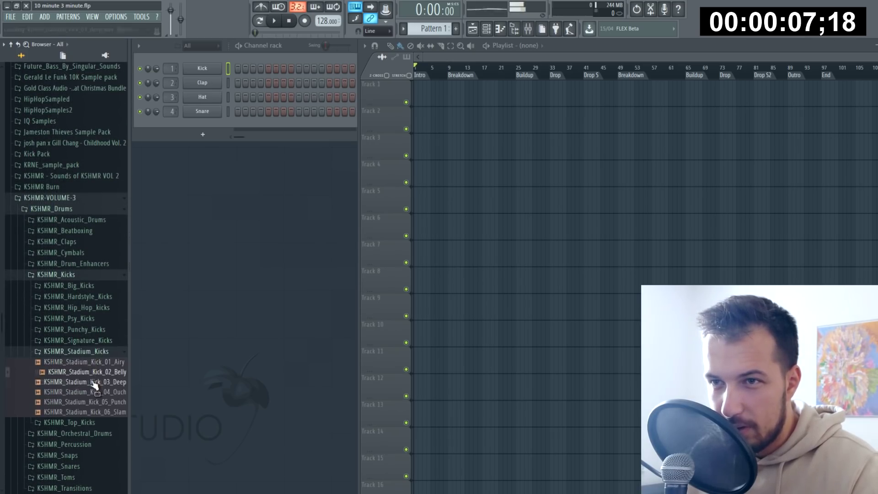
{"action": "left_click", "coordinate": [93, 353]}
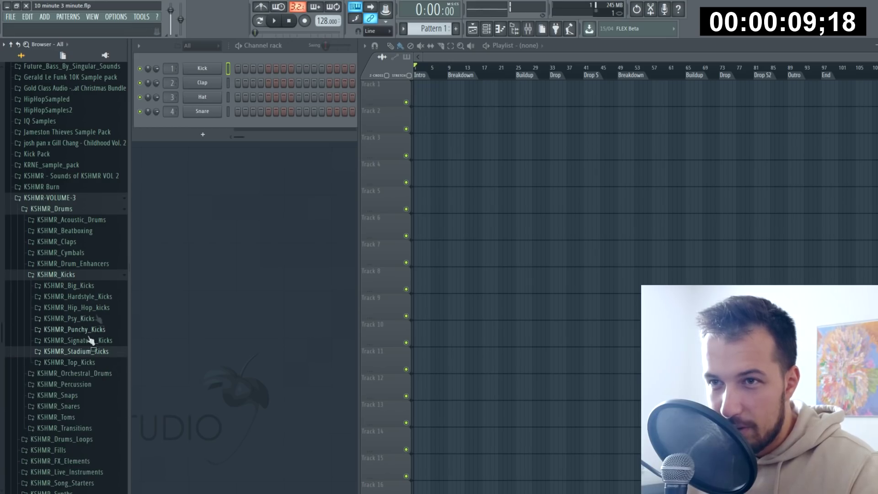
Step: Audition the Chest_Kicks samples inside the KSHMR_Hip_Hop_kicks folder
{"action": "left_click", "coordinate": [93, 308]}
{"action": "left_click", "coordinate": [90, 330]}
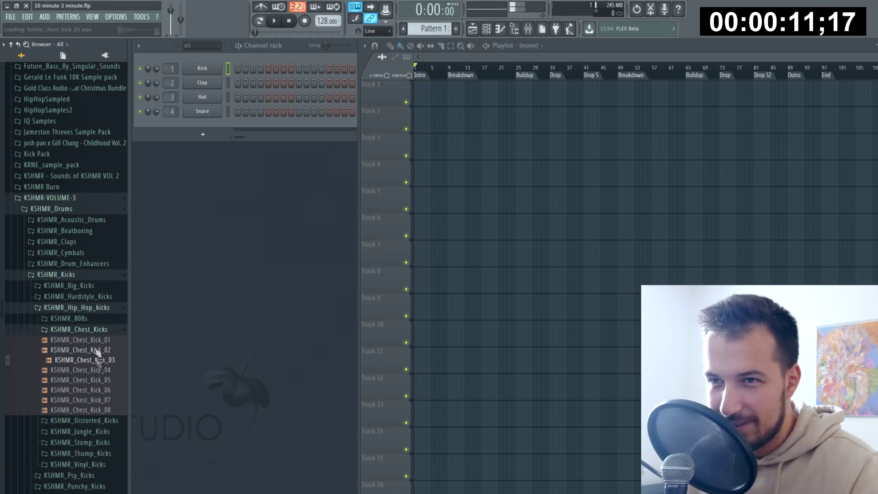
{"action": "left_click", "coordinate": [96, 330]}
{"action": "left_click", "coordinate": [96, 307]}
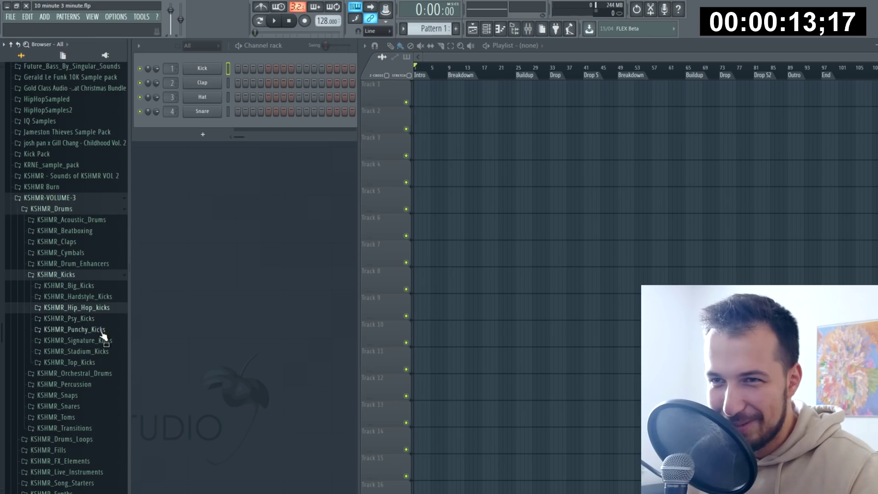
Step: Load KSHMR_Punchy_Kick_14_F onto the Kick channel and place a hit on step 1
{"action": "left_click", "coordinate": [91, 329]}
{"action": "left_click", "coordinate": [97, 349]}
{"action": "left_click_drag", "start_coordinate": [105, 208], "coordinate": [234, 70]}
{"action": "left_click", "coordinate": [237, 69]}
Step: Load KSHMR_Clap_Classic_06 from the KSHMR_Regular_Claps folder onto the Snare channel
{"action": "scroll", "coordinate": [69, 153], "scroll_direction": "up", "scroll_amount": 5}
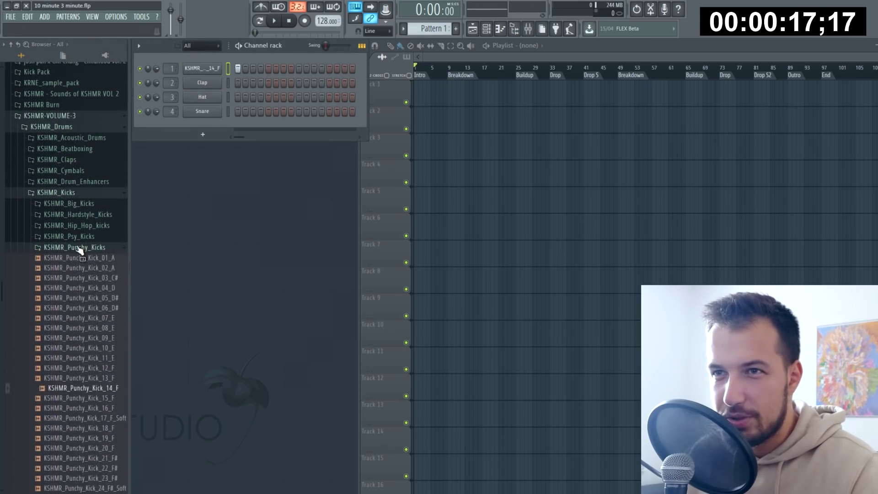
{"action": "left_click", "coordinate": [78, 248]}
{"action": "left_click", "coordinate": [67, 195]}
{"action": "left_click", "coordinate": [82, 161]}
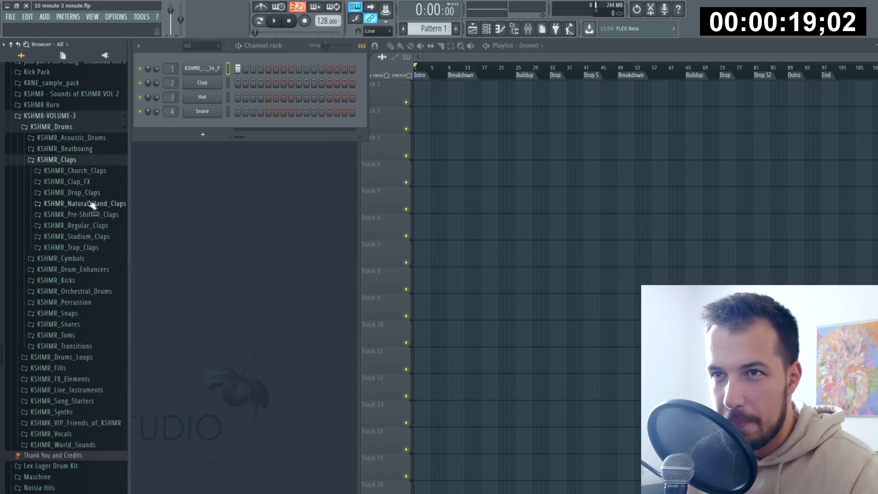
{"action": "left_click", "coordinate": [101, 232]}
{"action": "left_click", "coordinate": [100, 237]}
{"action": "left_click", "coordinate": [106, 177]}
{"action": "left_click_drag", "start_coordinate": [106, 177], "coordinate": [202, 111]}
Step: With the pattern playing, add classic clap hits on steps 5 and 13 and punchy kick hits on steps 11 and 15
{"action": "left_click", "coordinate": [275, 21]}
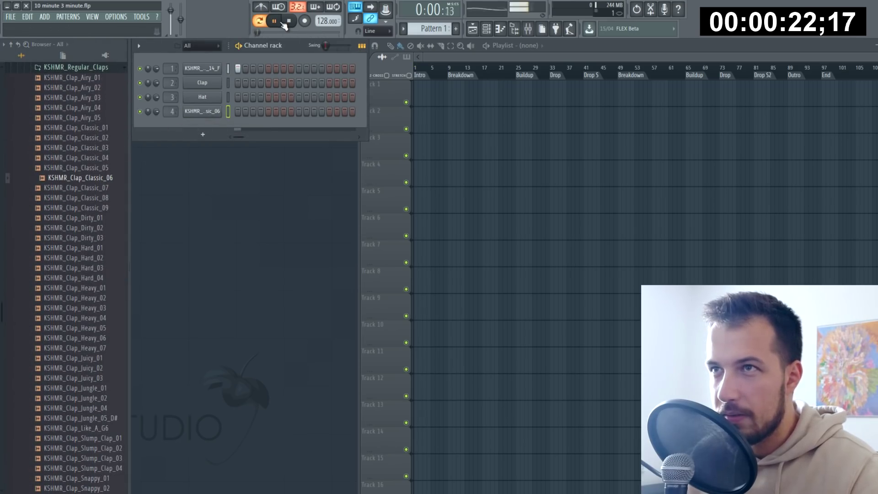
{"action": "left_click", "coordinate": [269, 111]}
{"action": "left_click", "coordinate": [315, 70]}
{"action": "left_click", "coordinate": [329, 111]}
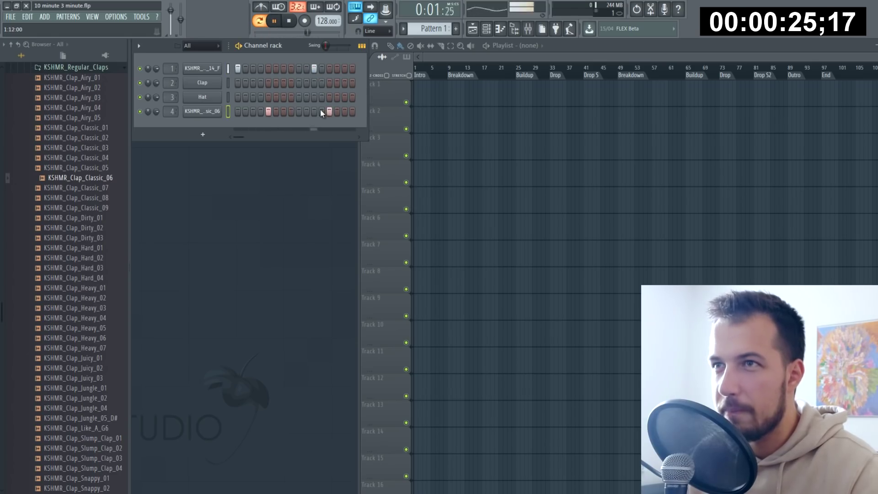
{"action": "left_click", "coordinate": [345, 69]}
Step: Add KSHMR_Clap_Heavy_02 as a new channel with hits on steps 5 and 13, layered with the classic clap
{"action": "scroll", "coordinate": [126, 164], "scroll_direction": "up", "scroll_amount": 5}
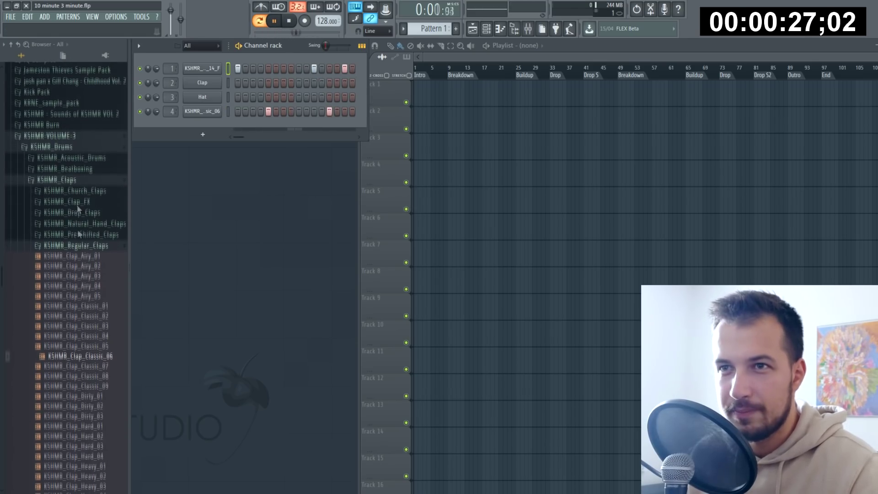
{"action": "left_click", "coordinate": [91, 246]}
{"action": "left_click", "coordinate": [92, 247]}
{"action": "key", "text": "space"}
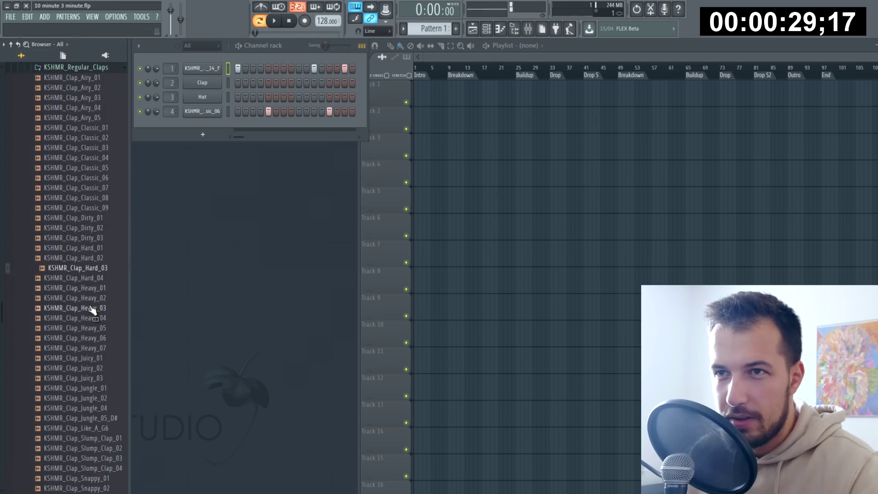
{"action": "left_click", "coordinate": [95, 298]}
{"action": "left_click_drag", "start_coordinate": [98, 308], "coordinate": [272, 127]}
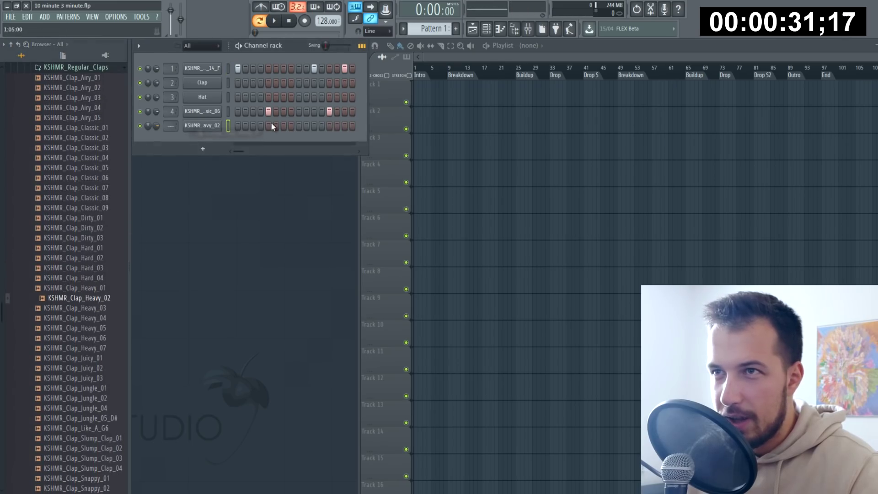
{"action": "left_click", "coordinate": [329, 126]}
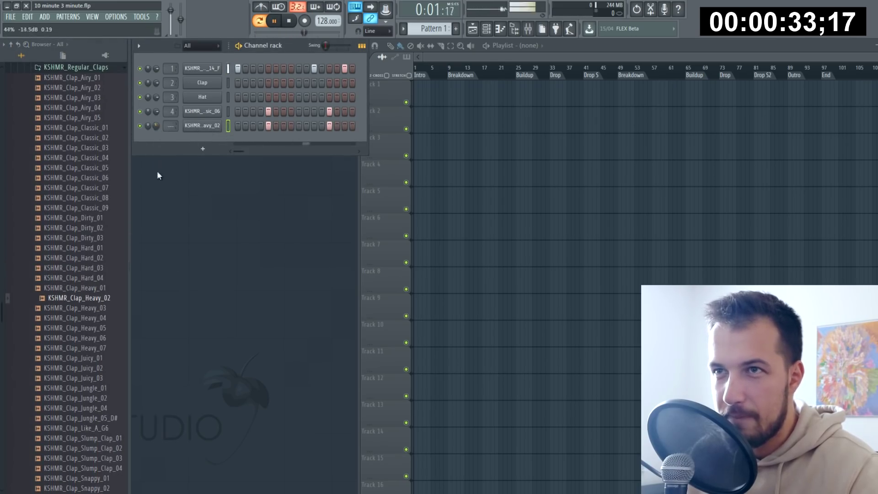
Step: Replace the heavy clap layer's sample with KSHMR_Clap_Heavy_05 and check it in playback
{"action": "left_click_drag", "start_coordinate": [88, 187], "coordinate": [203, 125]}
{"action": "key", "text": "space"}
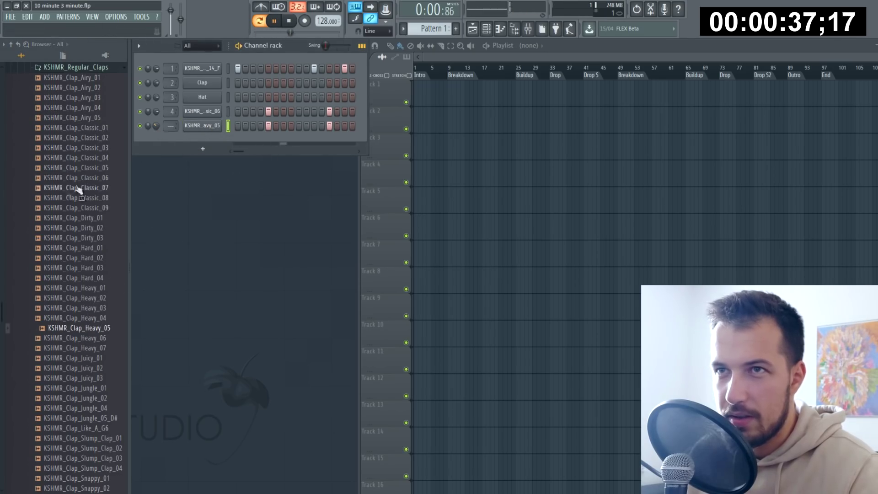
{"action": "scroll", "coordinate": [79, 223], "scroll_direction": "up", "scroll_amount": 5}
{"action": "left_click", "coordinate": [88, 246]}
{"action": "key", "text": "space"}
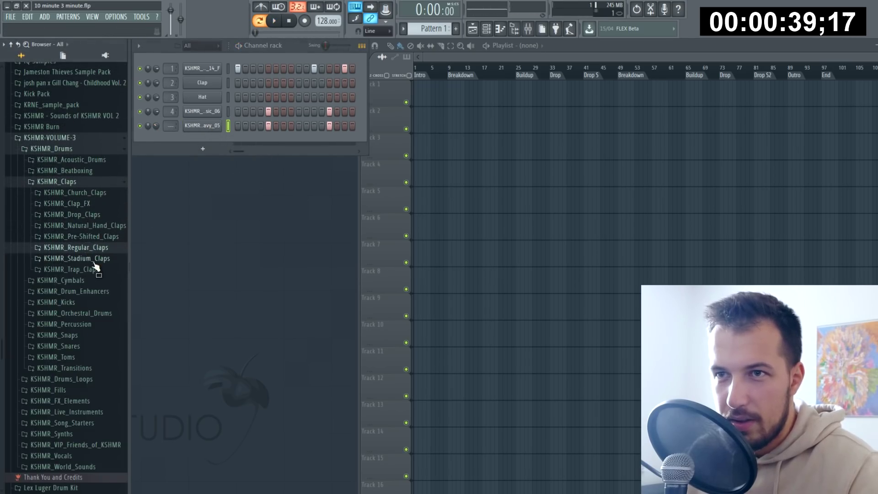
Step: Load KSHMR_Stadium_Kick_05_Punch onto the Clap channel and place its hits on steps 1 and 11
{"action": "left_click", "coordinate": [93, 261]}
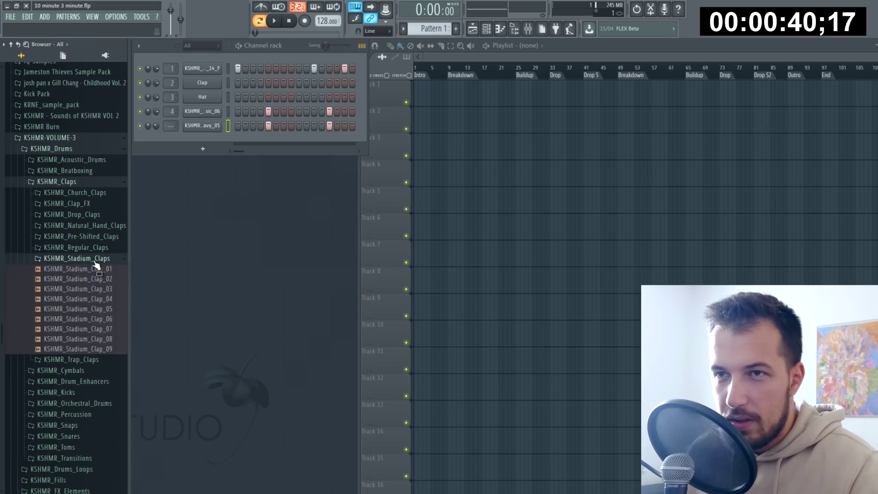
{"action": "left_click", "coordinate": [66, 183]}
{"action": "left_click", "coordinate": [75, 214]}
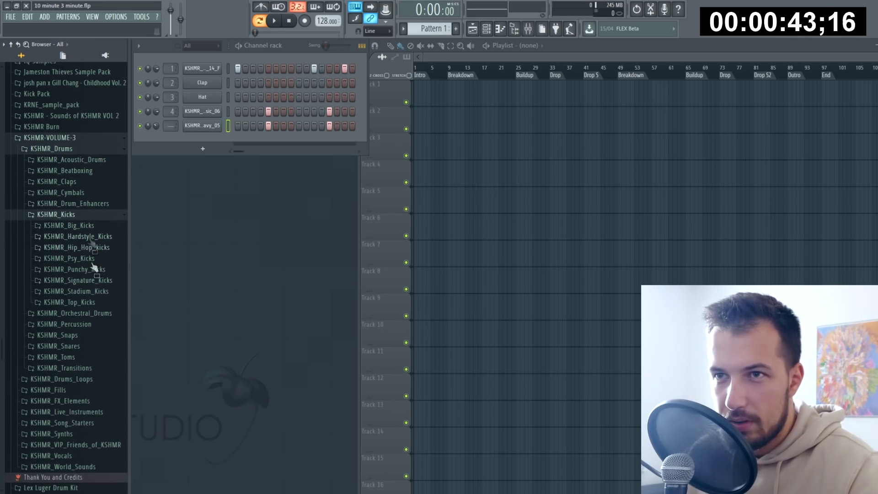
{"action": "left_click", "coordinate": [101, 293]}
{"action": "left_click", "coordinate": [96, 332]}
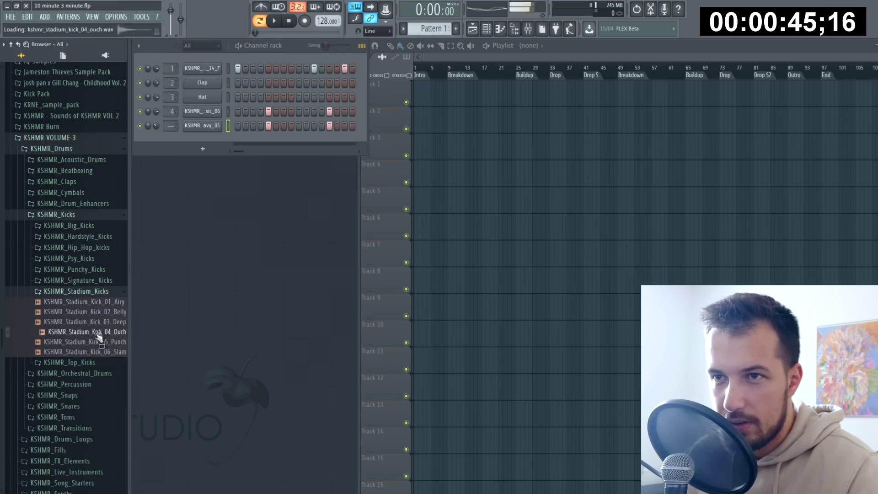
{"action": "left_click", "coordinate": [101, 342]}
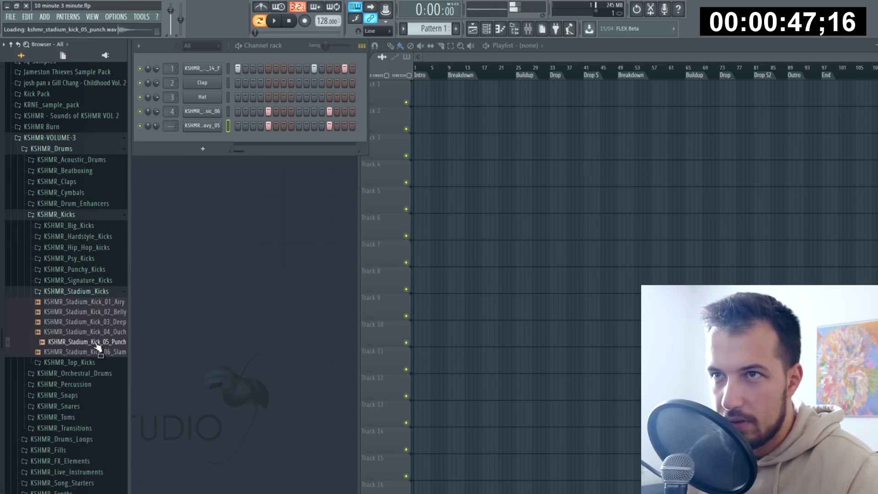
{"action": "left_click_drag", "start_coordinate": [104, 344], "coordinate": [236, 85]}
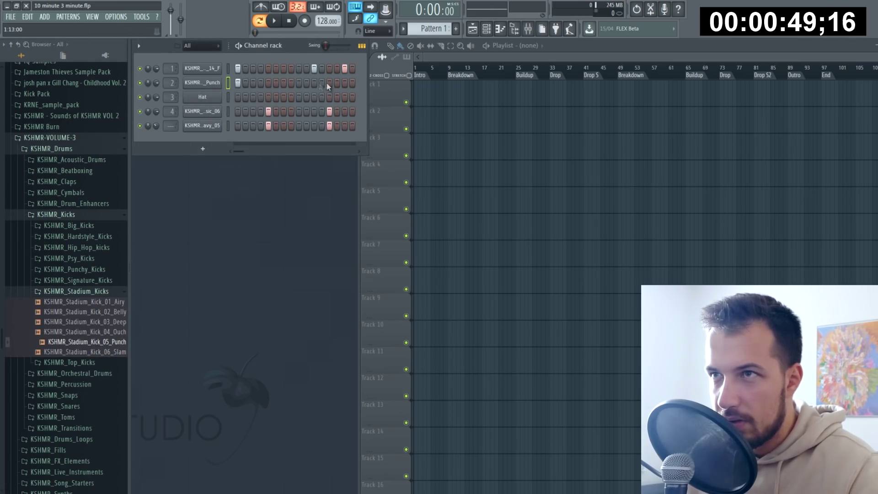
{"action": "left_click", "coordinate": [315, 83]}
Step: Shorten the stadium kick's tail with the sampler's Out fade and check it in playback
{"action": "left_click", "coordinate": [211, 83]}
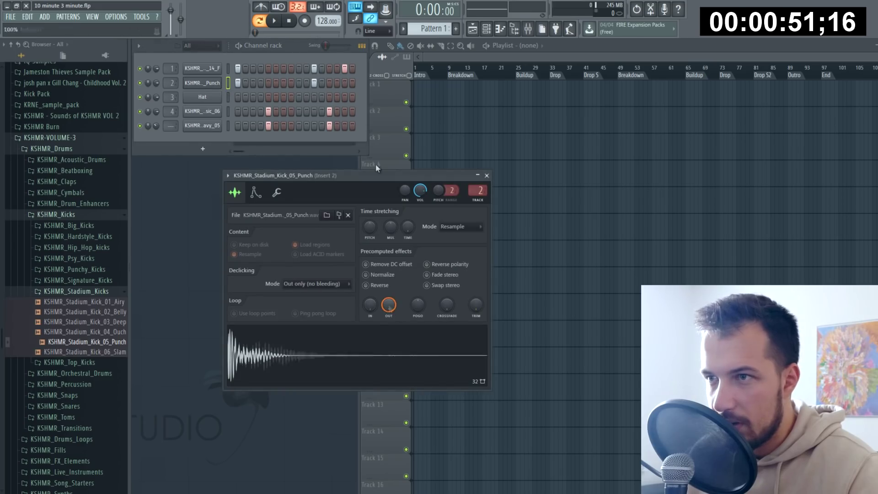
{"action": "key", "text": "space"}
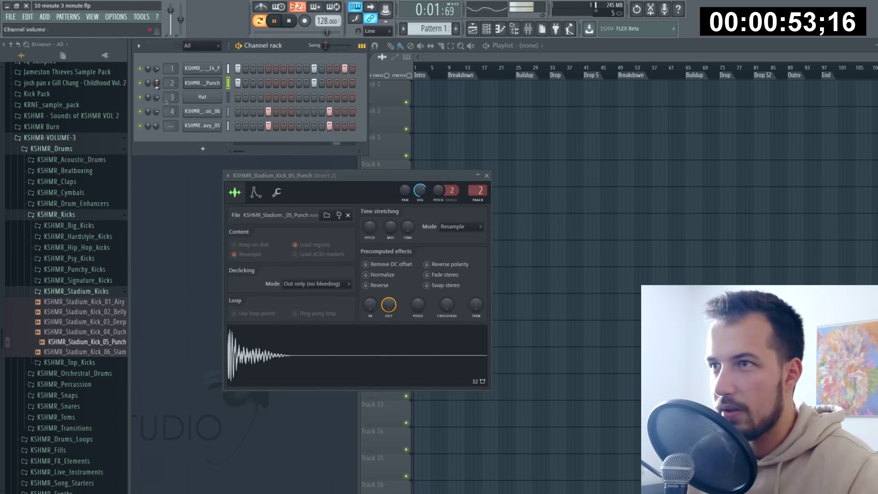
{"action": "left_click", "coordinate": [487, 176]}
{"action": "key", "text": "space"}
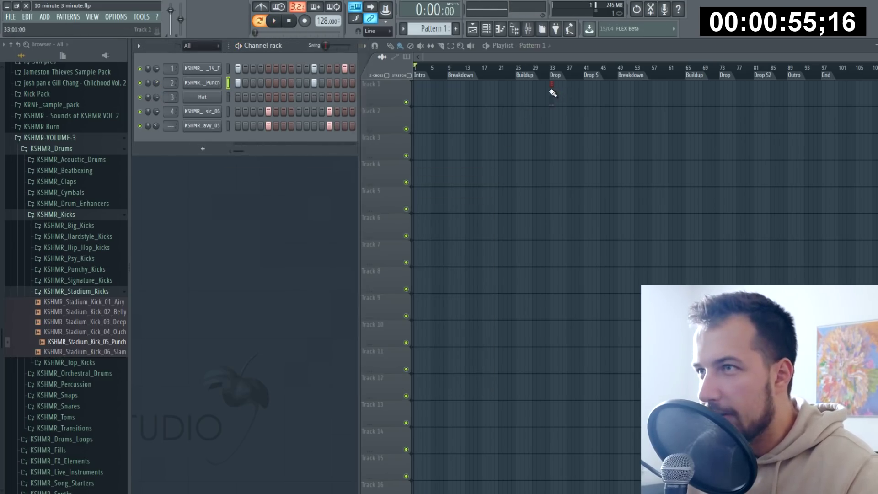
Step: Paint Pattern 1 on Track 1 across the first drop, from bar 33 up to bar 49, and create Pattern 2
{"action": "left_click_drag", "start_coordinate": [552, 93], "coordinate": [617, 95]}
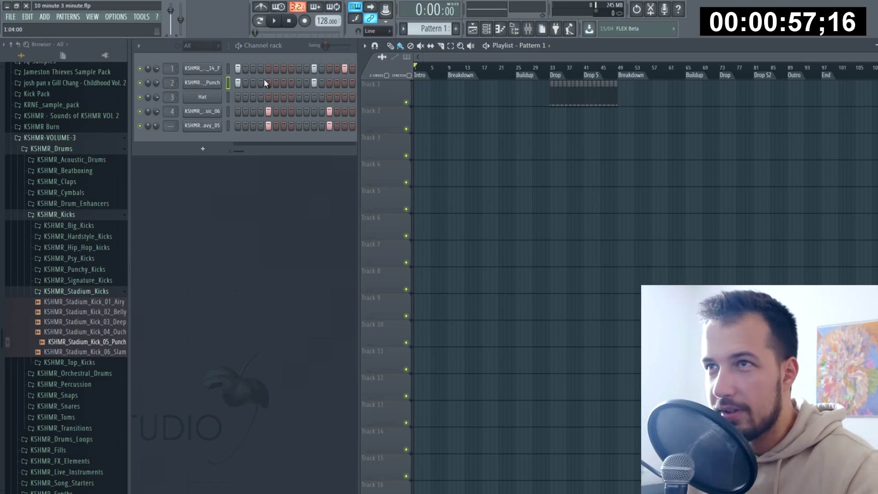
{"action": "key", "text": "F4"}
{"action": "key", "text": "Return"}
Step: Add a Nexus instrument and load the BA Sub Bass preset from its favorites
{"action": "left_click", "coordinate": [45, 17]}
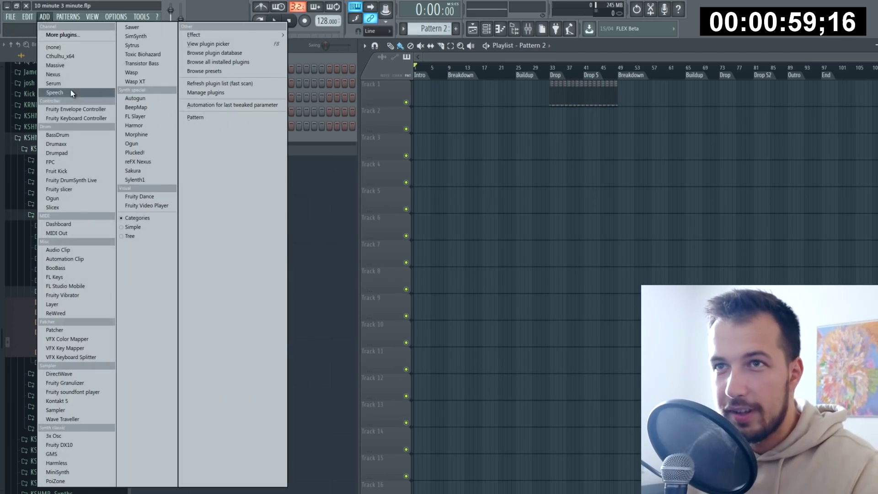
{"action": "left_click", "coordinate": [62, 73]}
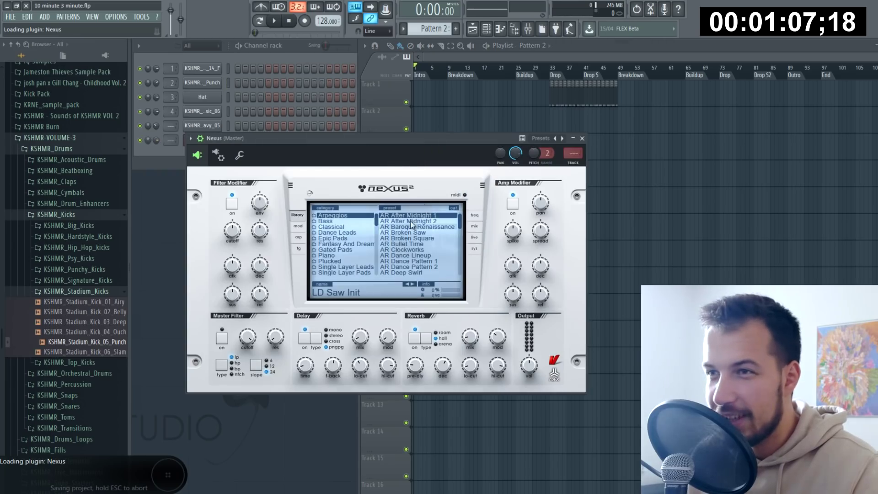
{"action": "scroll", "coordinate": [356, 243], "scroll_direction": "down", "scroll_amount": 10}
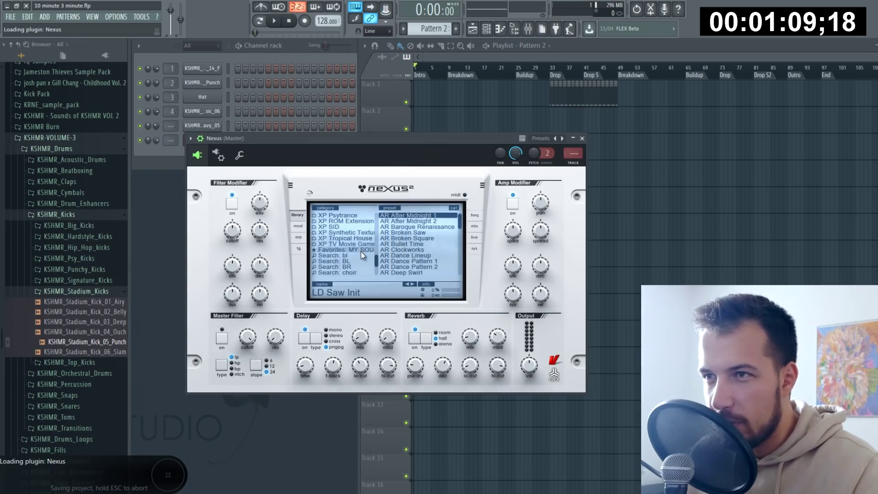
{"action": "left_click", "coordinate": [361, 251]}
{"action": "left_click", "coordinate": [398, 215]}
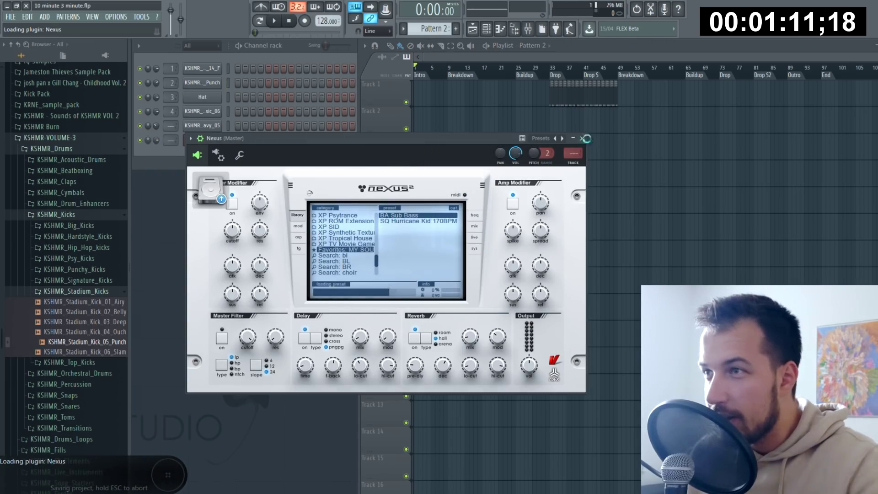
{"action": "left_click", "coordinate": [583, 138]}
Step: Open the Nexus channel's piano roll in Pattern 2 and place an F4 note at the start of bar 1
{"action": "double_click", "coordinate": [480, 46]}
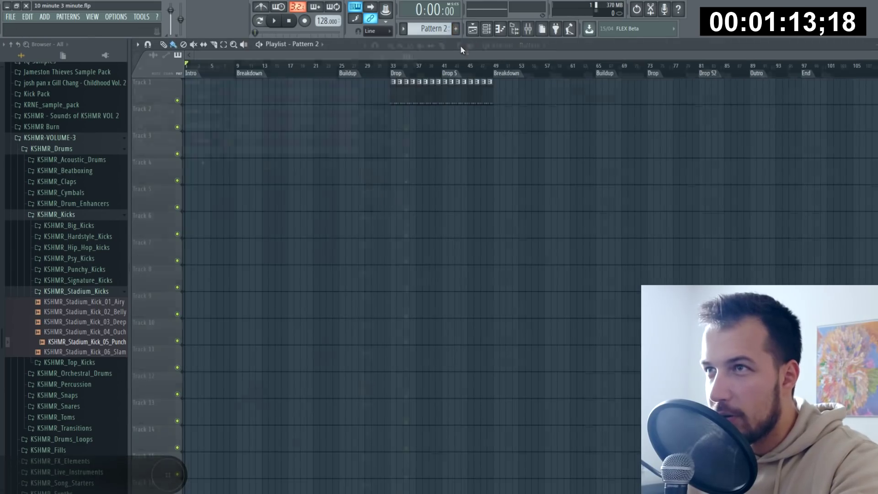
{"action": "key", "text": "F6"}
{"action": "right_click", "coordinate": [218, 140]}
{"action": "left_click", "coordinate": [254, 141]}
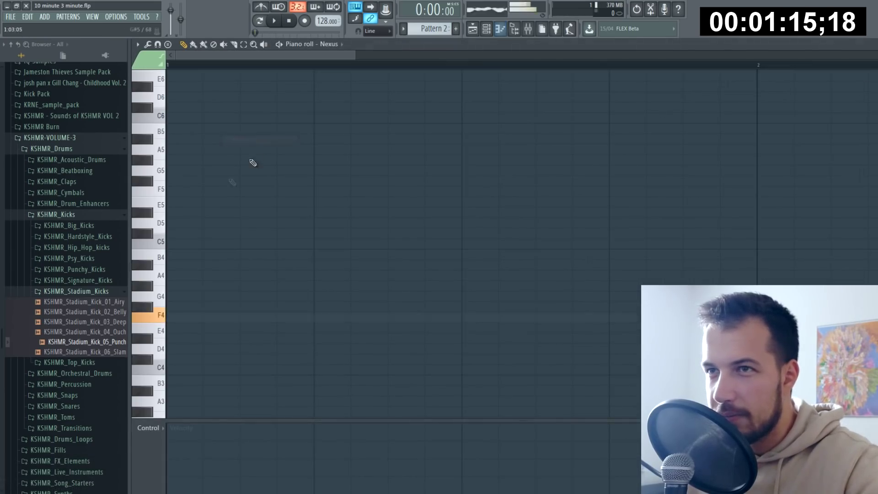
{"action": "left_click", "coordinate": [172, 317]}
{"action": "scroll", "coordinate": [243, 70], "scroll_direction": "down", "scroll_amount": 3}
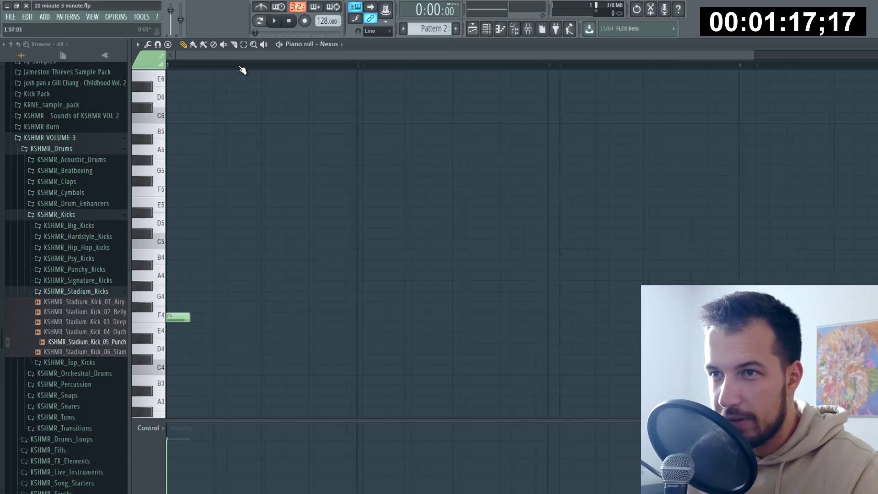
Step: Stretch the F4 note to one full bar, add a one-bar A4 in bar 2, and try a D4 in bar 3
{"action": "left_click_drag", "start_coordinate": [190, 317], "coordinate": [349, 317]}
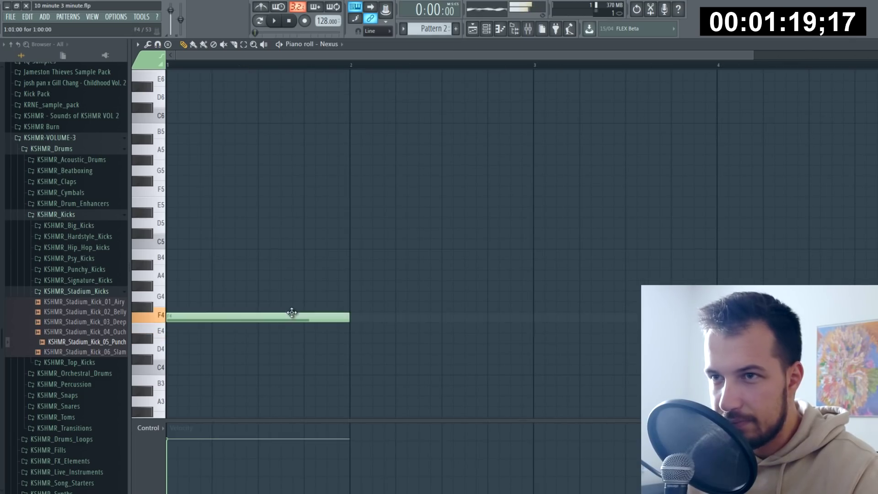
{"action": "left_click_drag", "start_coordinate": [338, 284], "coordinate": [349, 270]}
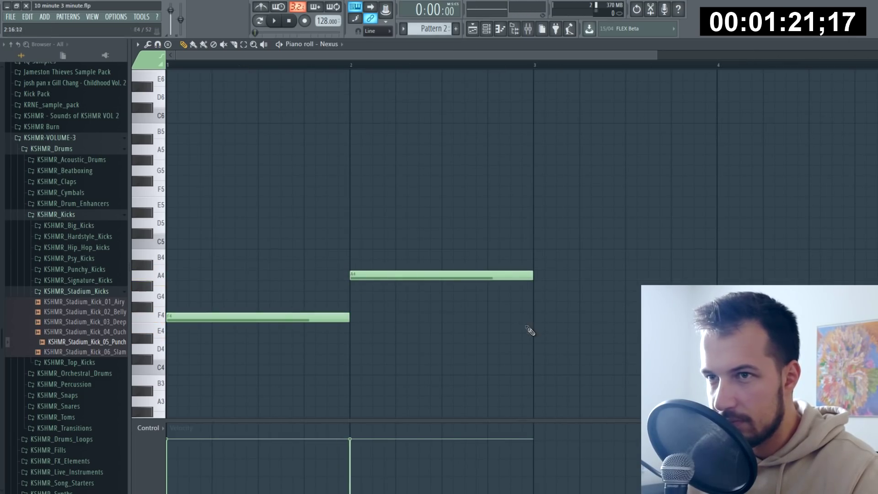
{"action": "mouse_move", "coordinate": [529, 329]}
{"action": "left_mouse_down"}
{"action": "mouse_move", "coordinate": [526, 358]}
{"action": "mouse_move", "coordinate": [526, 344]}
{"action": "left_mouse_up"}
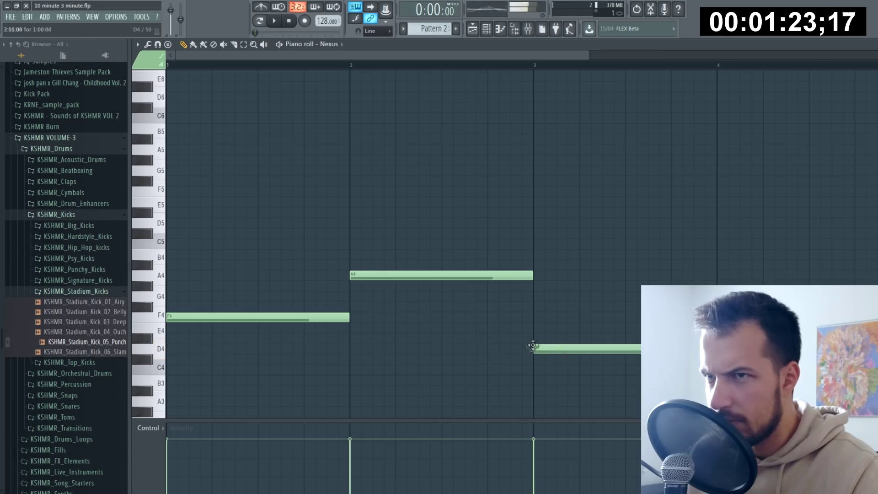
{"action": "right_click", "coordinate": [525, 346]}
Step: Move the bar 2 note down to D4, and add one-bar notes on A4 in bar 3 and C4 in bar 4
{"action": "left_click", "coordinate": [274, 20]}
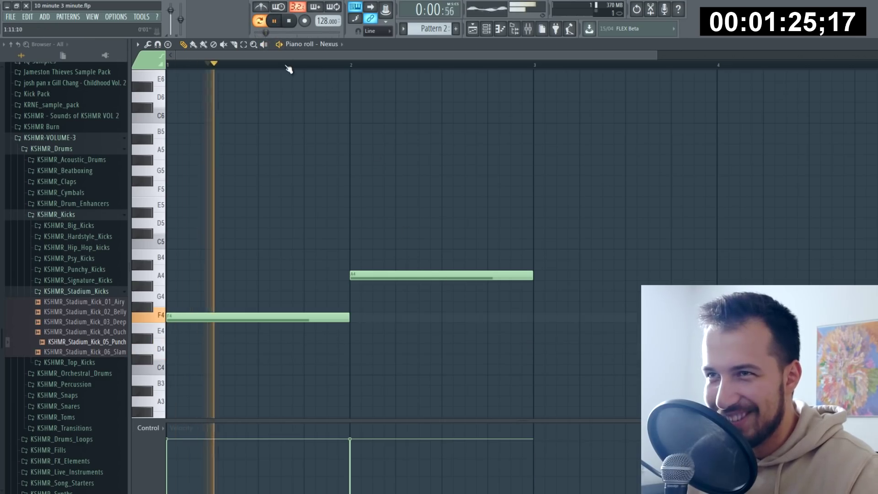
{"action": "scroll", "coordinate": [190, 75], "scroll_direction": "down", "scroll_amount": 2}
{"action": "key", "text": "space"}
{"action": "left_click_drag", "start_coordinate": [308, 275], "coordinate": [314, 349]}
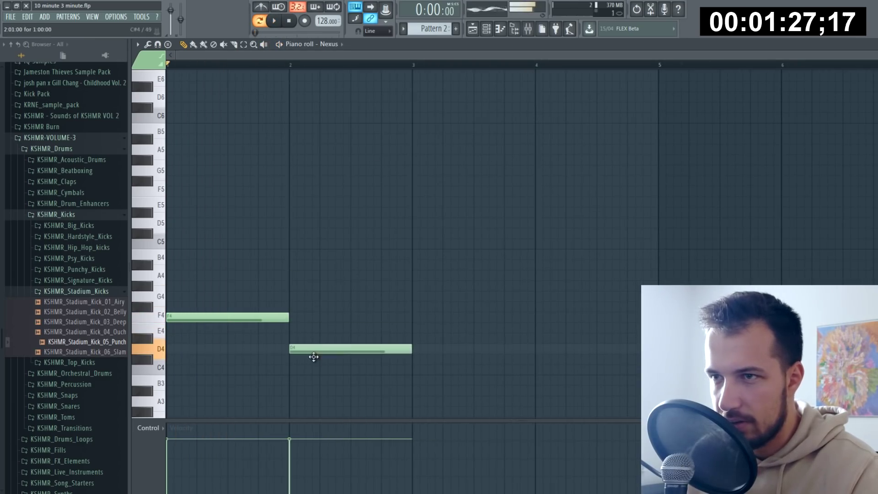
{"action": "left_click_drag", "start_coordinate": [413, 288], "coordinate": [412, 269]}
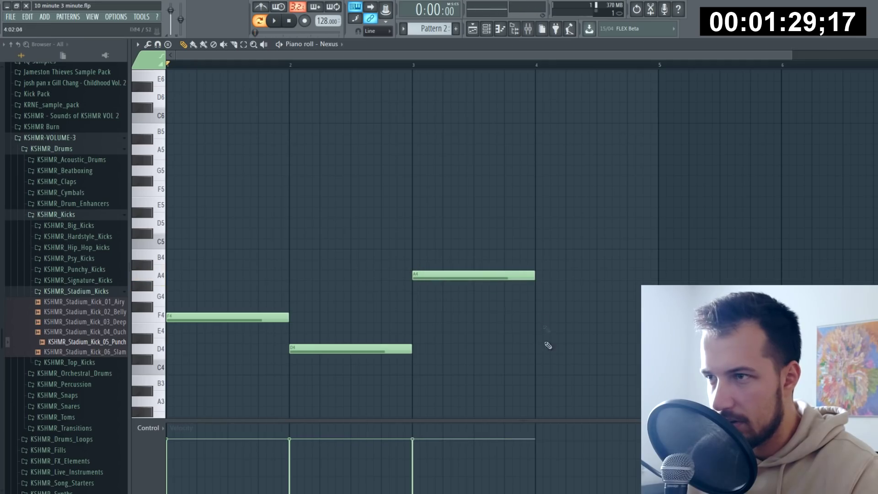
{"action": "left_click_drag", "start_coordinate": [547, 347], "coordinate": [540, 378]}
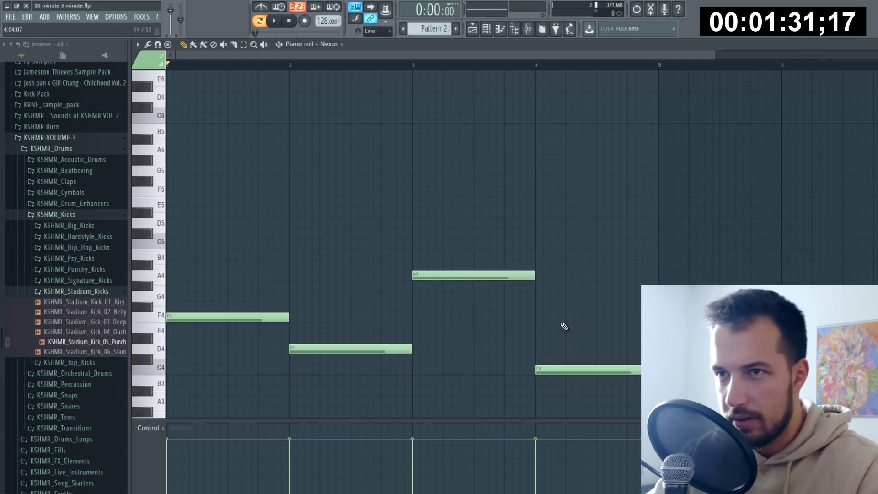
Step: Transpose the whole four-bar bass line down three semitones to D4, B3, F#4 and A3
{"action": "scroll", "coordinate": [564, 326], "scroll_direction": "down", "scroll_amount": 3}
{"action": "key", "text": "shift+Down"}
{"action": "key", "text": "shift+Down"}
{"action": "key", "text": "shift+Down"}
Step: Play back the transposed bass line from several positions to check how its notes follow each other
{"action": "key", "text": "space"}
{"action": "left_click", "coordinate": [291, 64]}
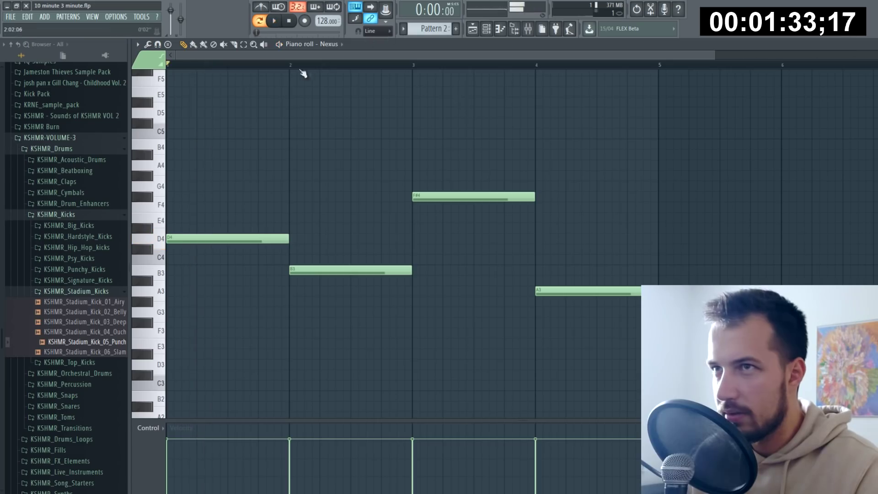
{"action": "left_click", "coordinate": [413, 65]}
{"action": "key", "text": "space"}
{"action": "left_click", "coordinate": [250, 65]}
{"action": "key", "text": "space"}
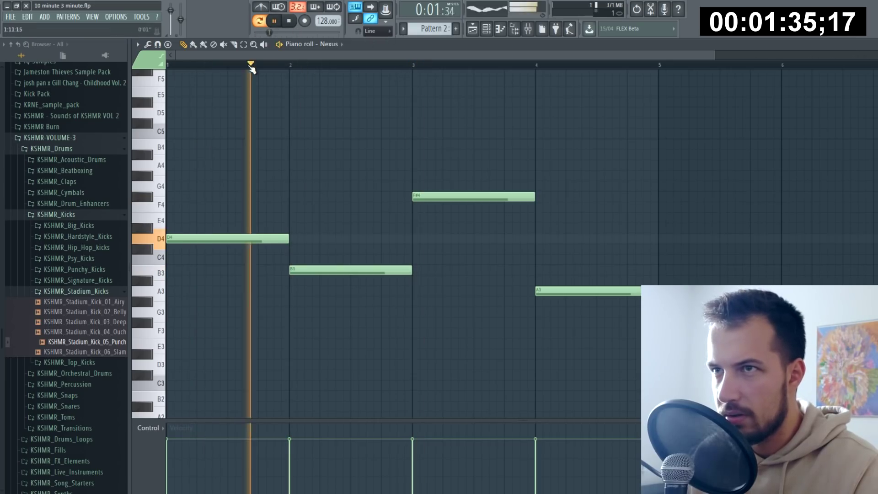
{"action": "key", "text": "space"}
{"action": "mouse_move", "coordinate": [316, 273]}
{"action": "left_mouse_down"}
{"action": "mouse_move", "coordinate": [316, 296]}
{"action": "mouse_move", "coordinate": [314, 270]}
{"action": "left_mouse_up"}
{"action": "key", "text": "space"}
{"action": "left_click", "coordinate": [172, 65]}
{"action": "key", "text": "space"}
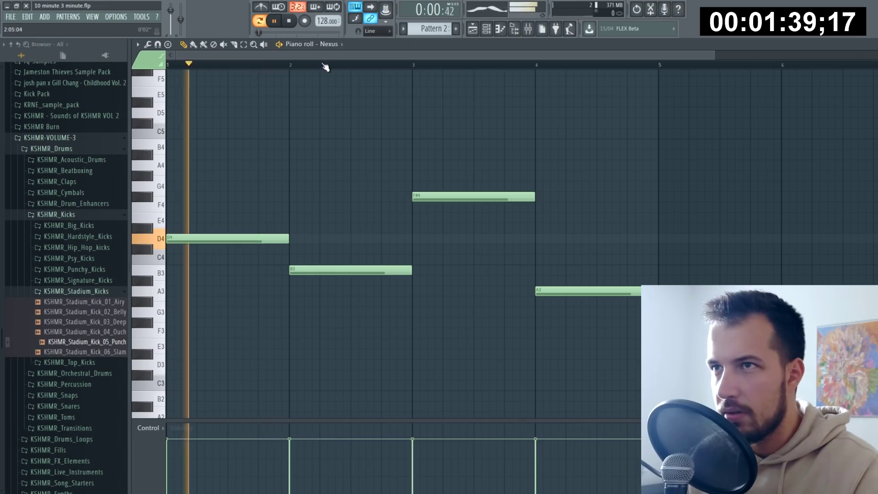
{"action": "key", "text": "space"}
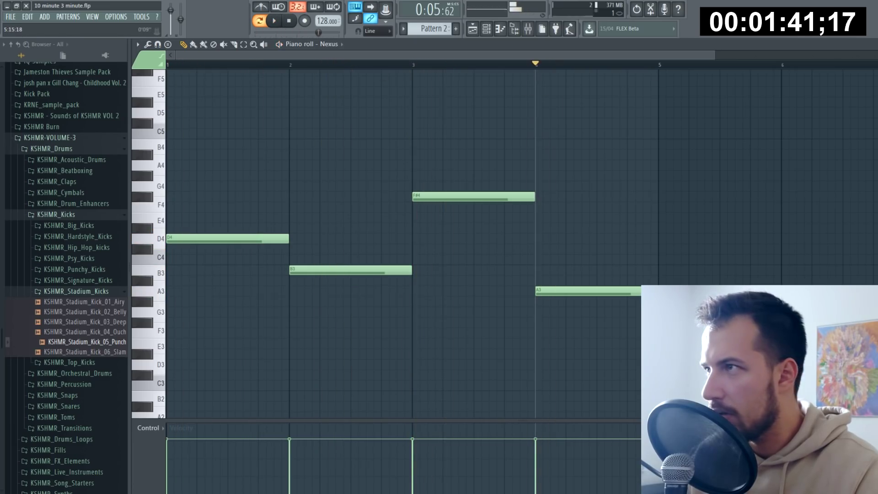
Step: Paint Pattern 2 on Track 2 across the first drop, from bar 33 up to bar 49
{"action": "key", "text": "F7"}
{"action": "left_click_drag", "start_coordinate": [554, 121], "coordinate": [616, 120]}
Step: Check the punchy kick's mixer track, route the Nexus channel to mixer track 5, and open the mixer
{"action": "left_click", "coordinate": [202, 68]}
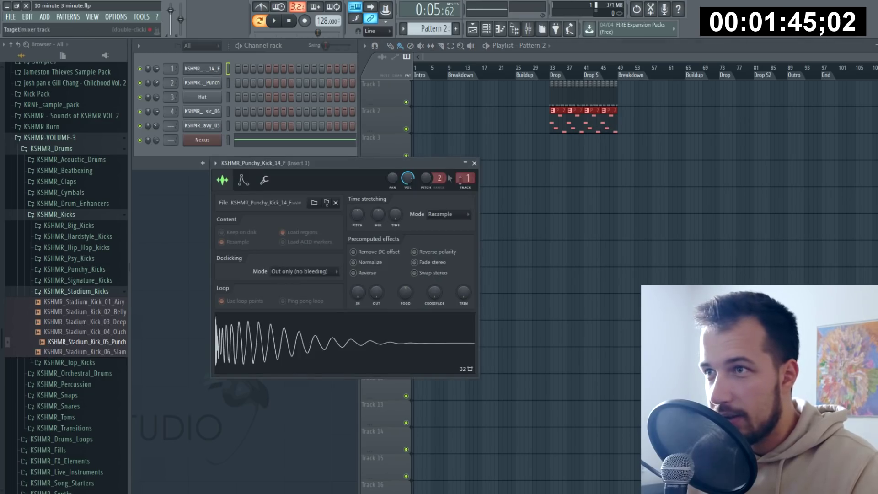
{"action": "left_click", "coordinate": [475, 163]}
{"action": "left_click", "coordinate": [201, 139]}
{"action": "key", "text": "ctrl+l"}
{"action": "key", "text": "F9"}
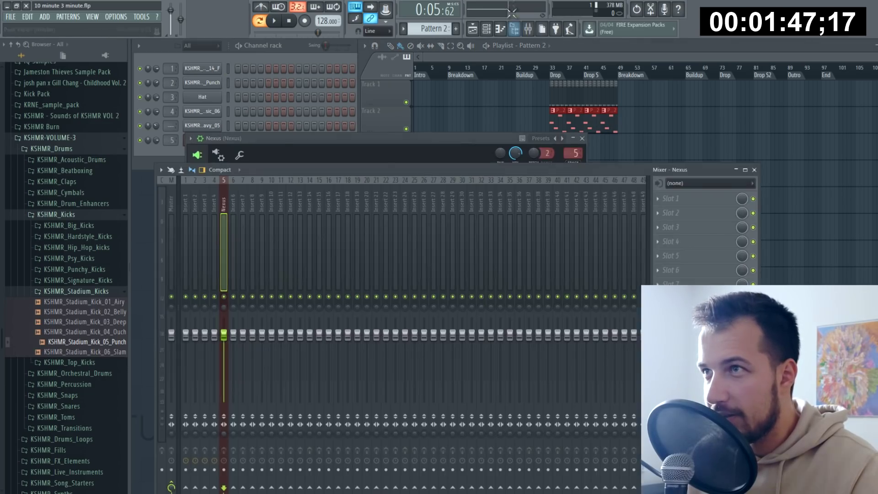
Step: Sidechain mixer Insert 1, the kick's track, to the Nexus track
{"action": "left_click", "coordinate": [93, 118]}
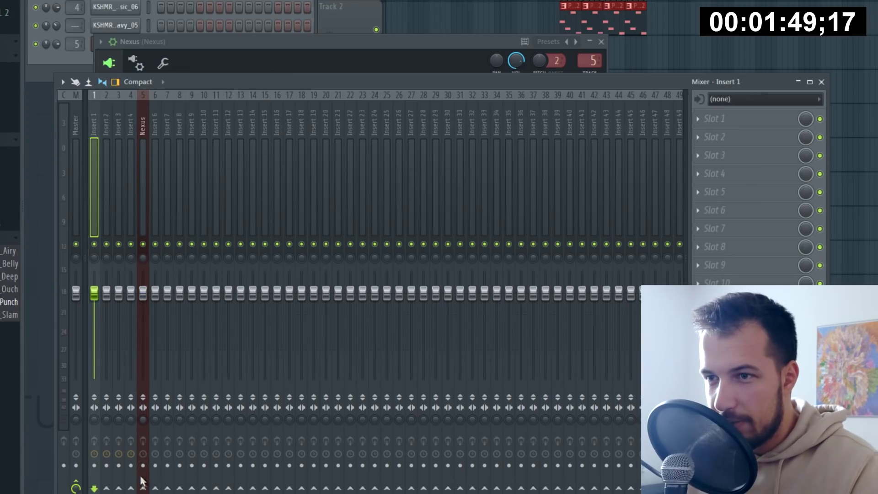
{"action": "right_click", "coordinate": [142, 485]}
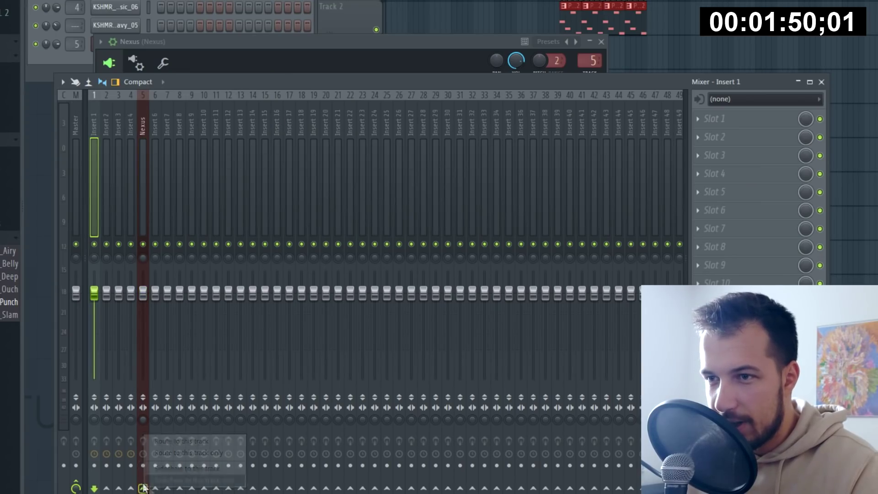
{"action": "left_click", "coordinate": [179, 466]}
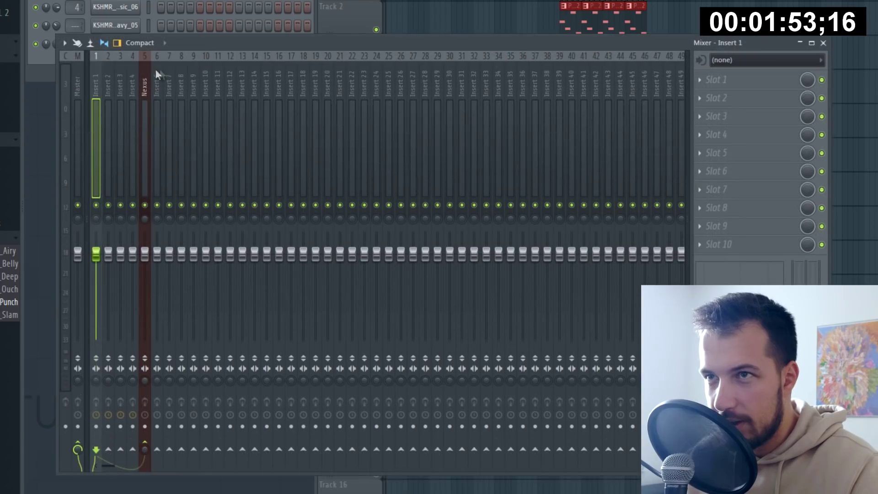
Step: Load Fruity Limiter in slot 10 of the Nexus track and set it to compress from sidechain 1 with a low threshold and raised ratio
{"action": "left_click", "coordinate": [145, 77]}
{"action": "left_click", "coordinate": [701, 245]}
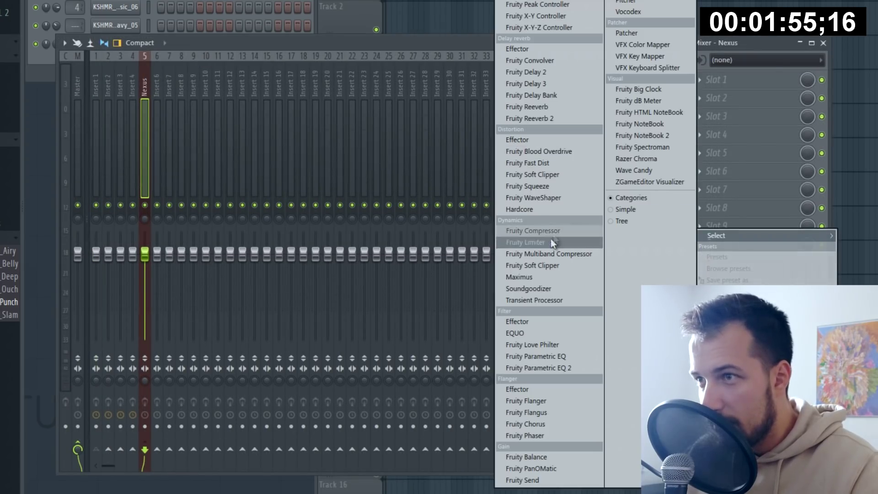
{"action": "left_click", "coordinate": [526, 243]}
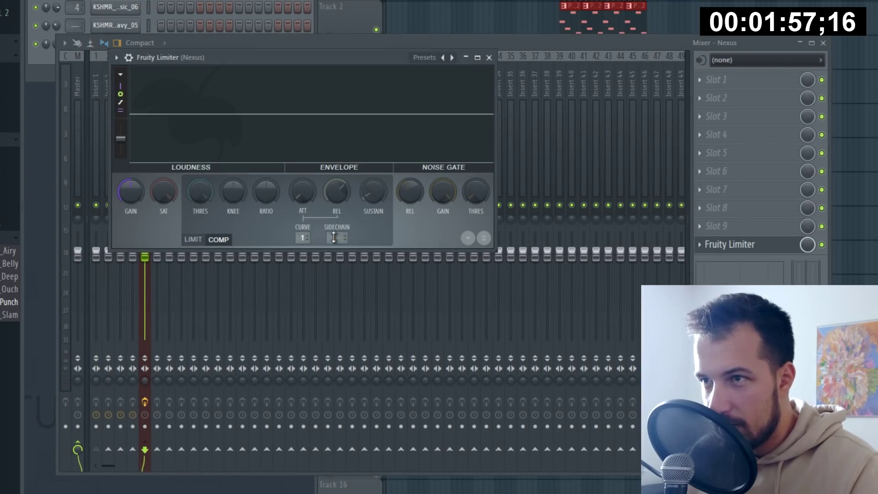
{"action": "left_click_drag", "start_coordinate": [204, 202], "coordinate": [216, 296]}
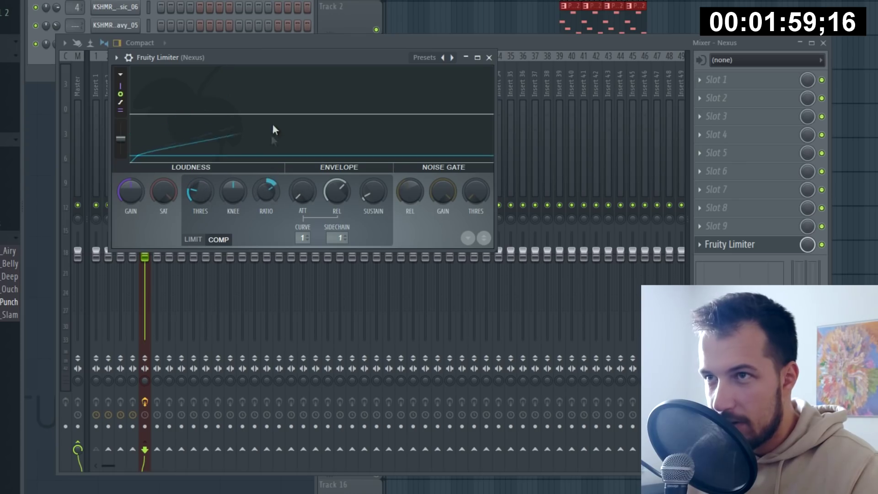
{"action": "left_click", "coordinate": [489, 58]}
{"action": "key", "text": "F9"}
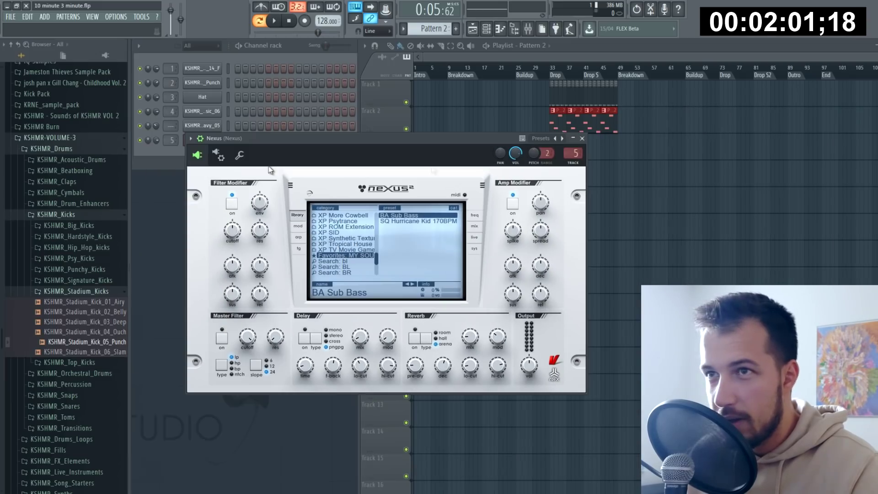
Step: Clone the Nexus channel and paste the bass line's notes into the copy, Nexus #2
{"action": "left_click", "coordinate": [294, 47]}
{"action": "right_click", "coordinate": [219, 144]}
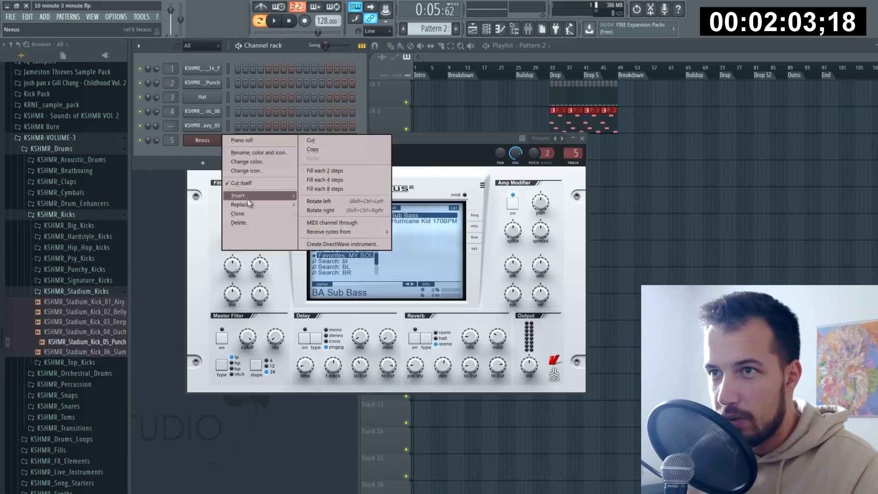
{"action": "left_click", "coordinate": [247, 214]}
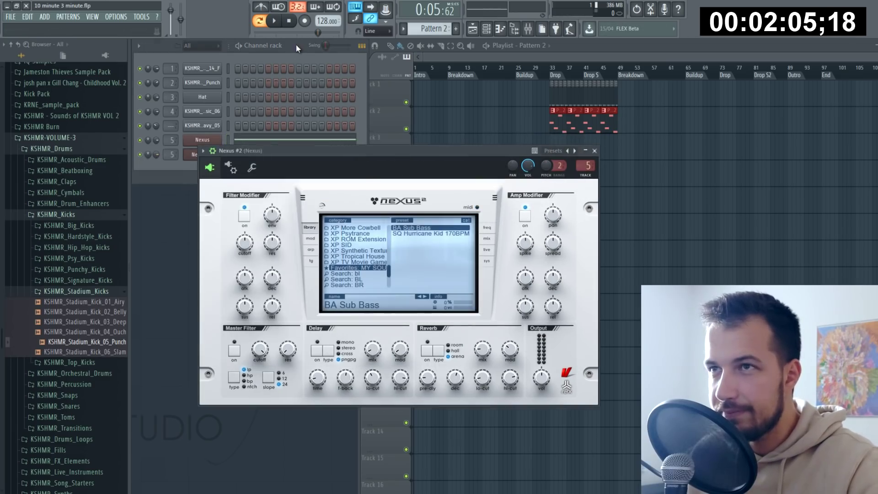
{"action": "left_click", "coordinate": [229, 153]}
{"action": "key", "text": "ctrl+v"}
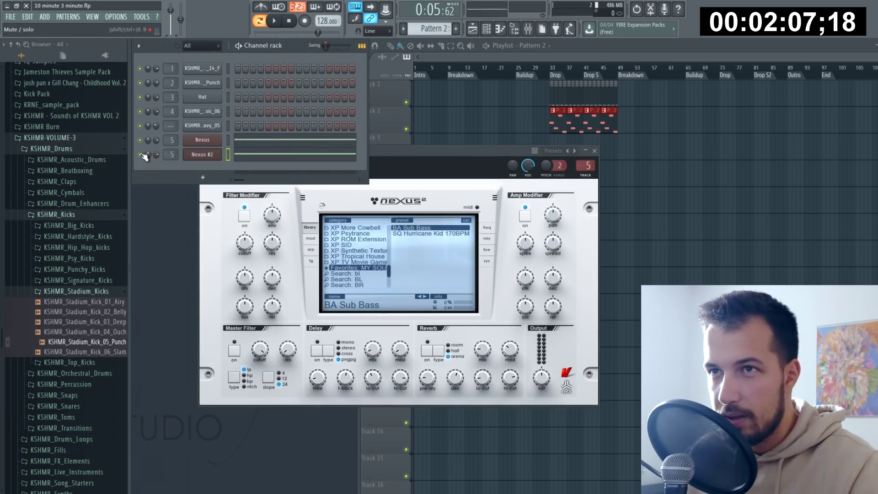
Step: Mute the original Nexus channel and load the BA Basic Saw Open preset from the Bass category in Nexus #2, auditioning it in playback
{"action": "left_click", "coordinate": [209, 155]}
{"action": "left_click", "coordinate": [211, 155]}
{"action": "left_click", "coordinate": [361, 246]}
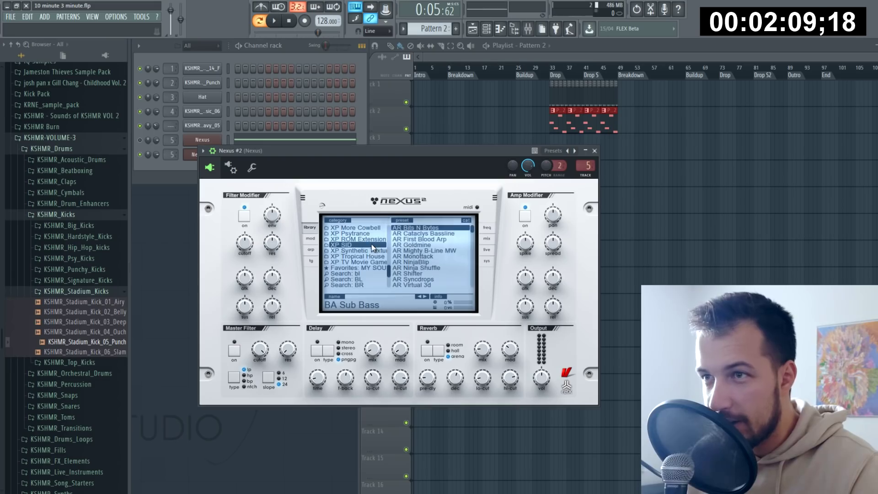
{"action": "scroll", "coordinate": [372, 251], "scroll_direction": "up", "scroll_amount": 3}
{"action": "scroll", "coordinate": [372, 254], "scroll_direction": "up", "scroll_amount": 2}
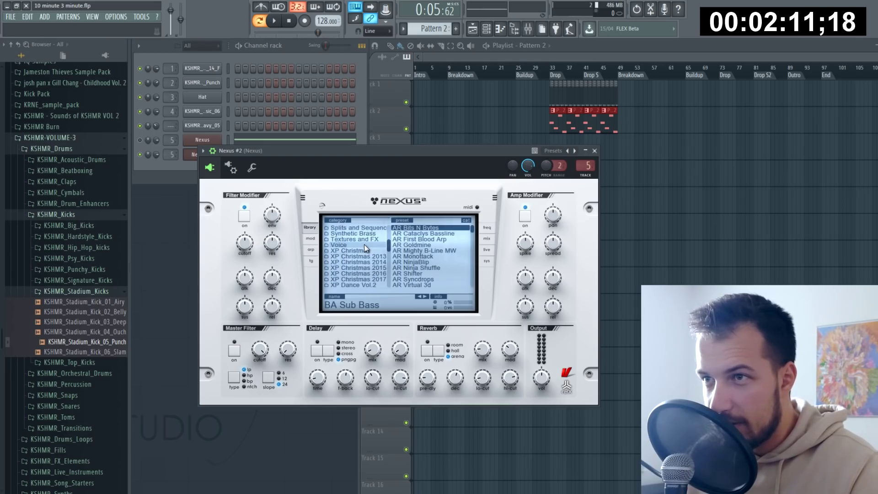
{"action": "scroll", "coordinate": [364, 244], "scroll_direction": "up", "scroll_amount": 4}
{"action": "left_click", "coordinate": [355, 234]}
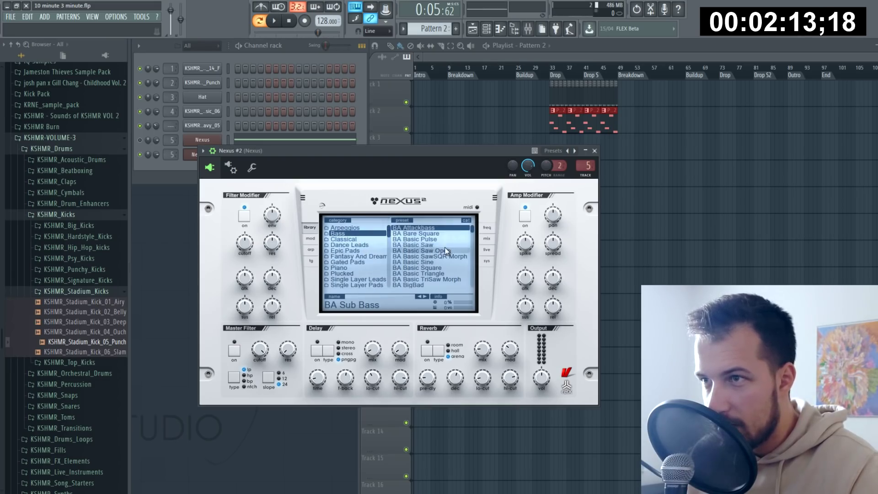
{"action": "left_click", "coordinate": [432, 245]}
{"action": "key", "text": "space"}
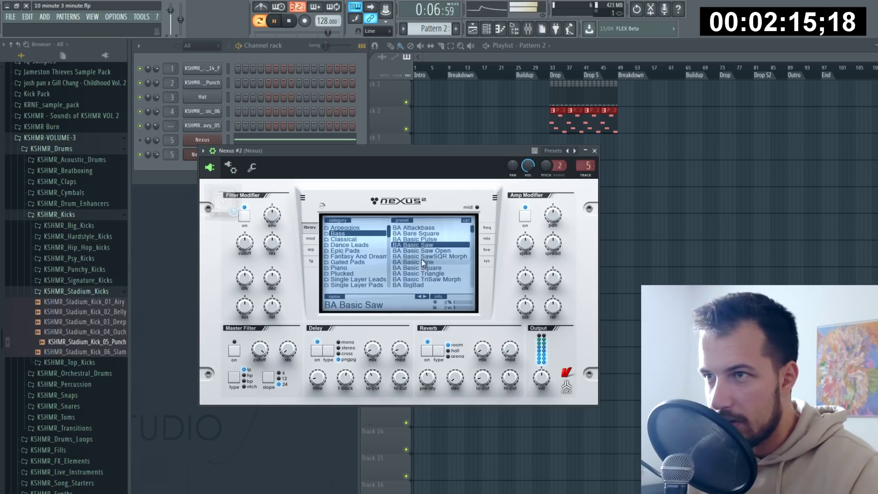
{"action": "left_click", "coordinate": [426, 252]}
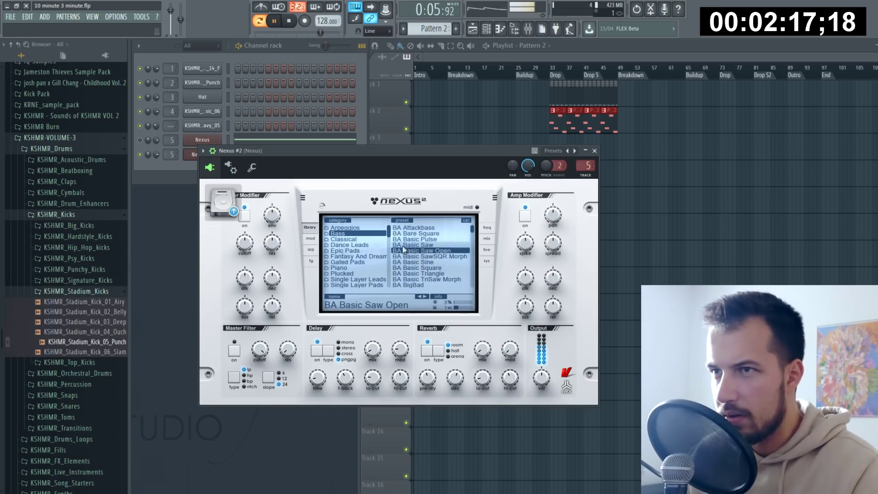
{"action": "key", "text": "space"}
Step: Transpose the Nexus #2 notes up one octave in its piano roll
{"action": "left_click", "coordinate": [288, 45]}
{"action": "left_click", "coordinate": [283, 154]}
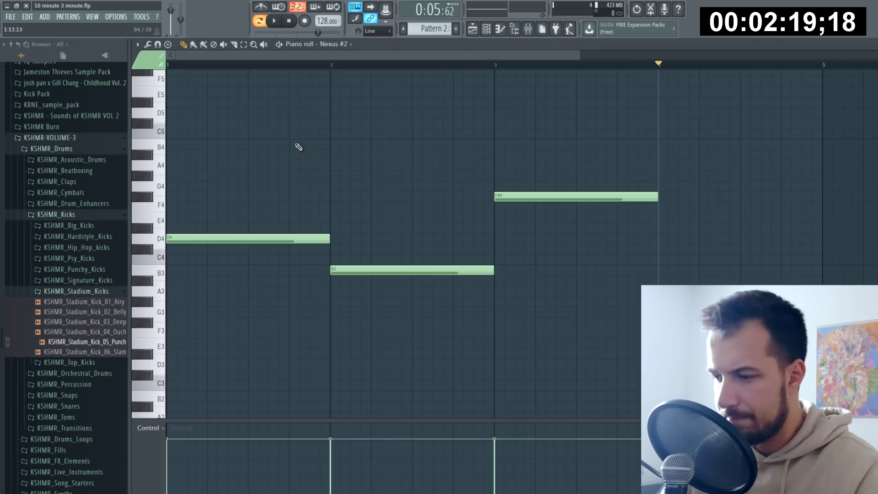
{"action": "key", "text": "ctrl+Up"}
{"action": "key", "text": "F7"}
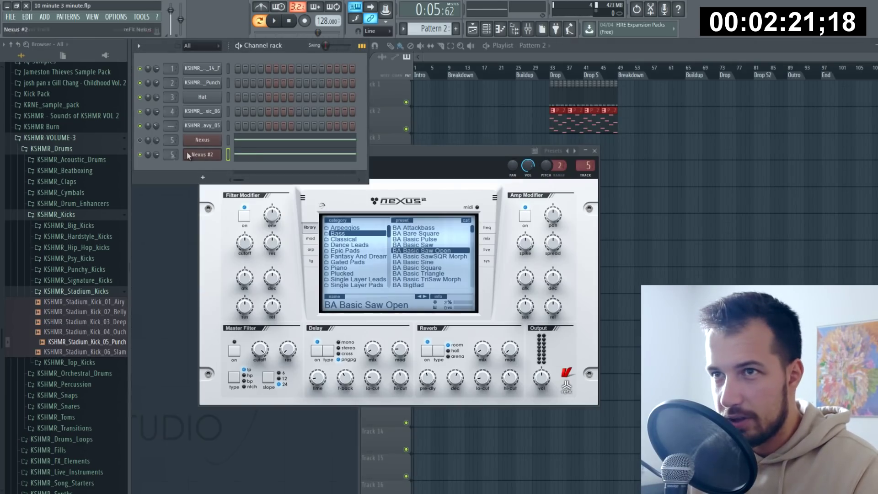
Step: Turn on the Nexus #2 master filter, set its type to high-pass, and adjust the cutoff during playback
{"action": "left_click", "coordinate": [234, 351]}
{"action": "left_click", "coordinate": [249, 378]}
{"action": "key", "text": "t"}
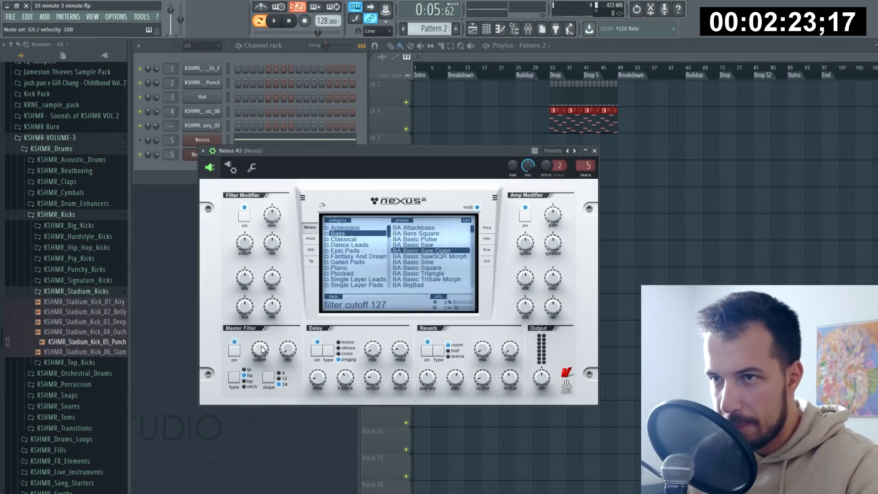
{"action": "left_click", "coordinate": [275, 21]}
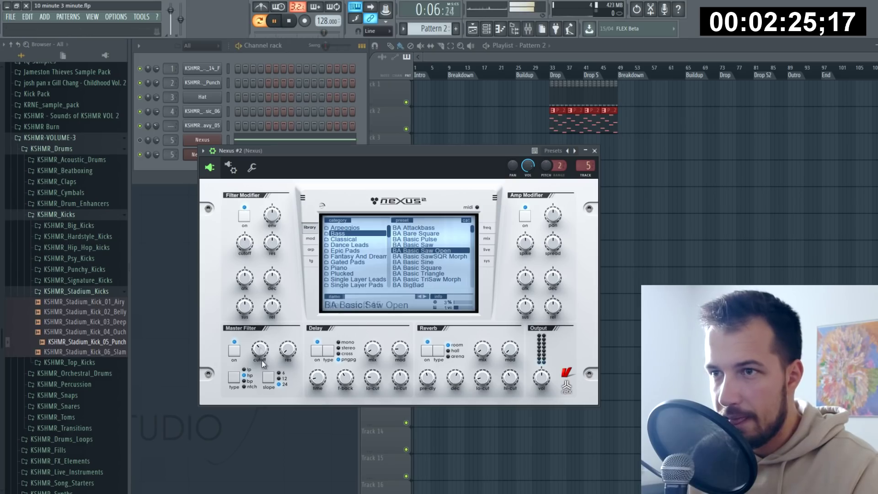
Step: Balance the Nexus #2 channel volume against the unmuted sub bass during playback, checking its notes in the piano roll
{"action": "left_click", "coordinate": [158, 156]}
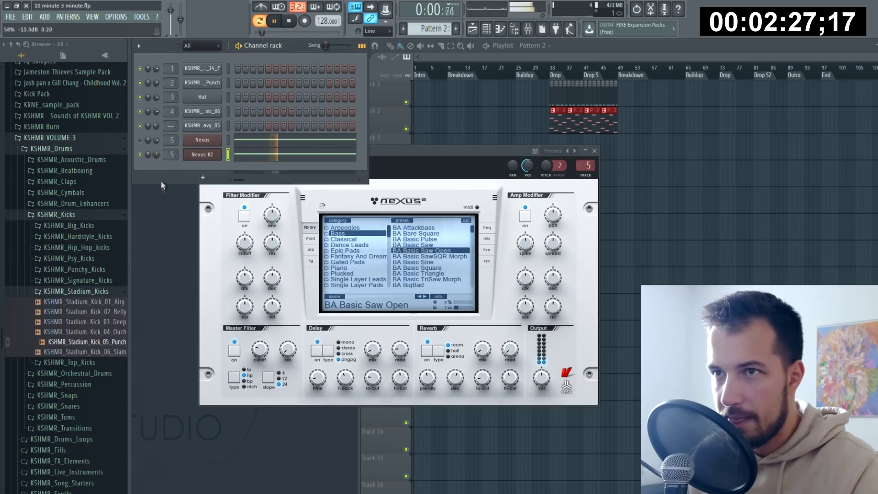
{"action": "left_click", "coordinate": [277, 157]}
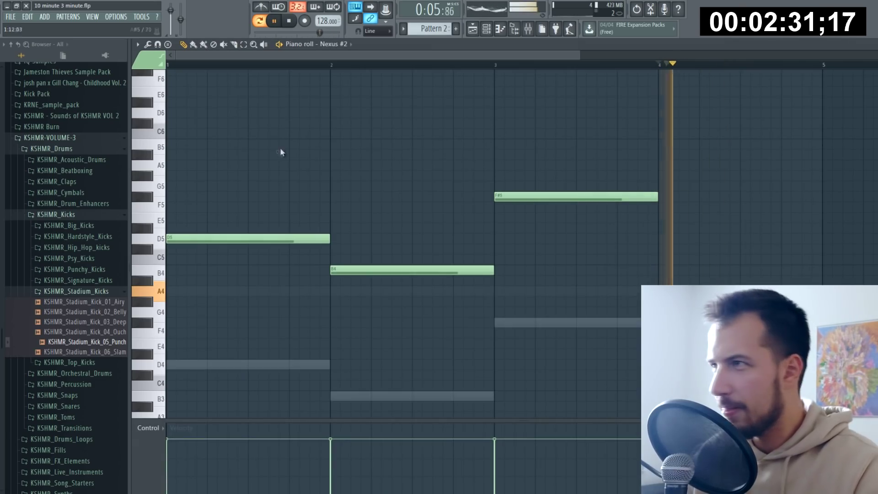
{"action": "left_click", "coordinate": [871, 44]}
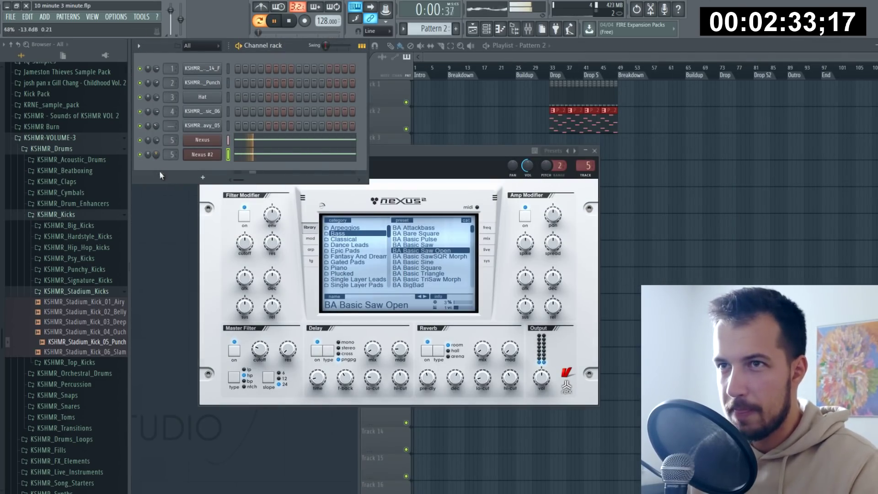
Step: Deselect the Pattern 2 clips and play the arrangement in song mode from the Drop marker
{"action": "left_click", "coordinate": [666, 155], "text": "ctrl"}
{"action": "key", "text": "space"}
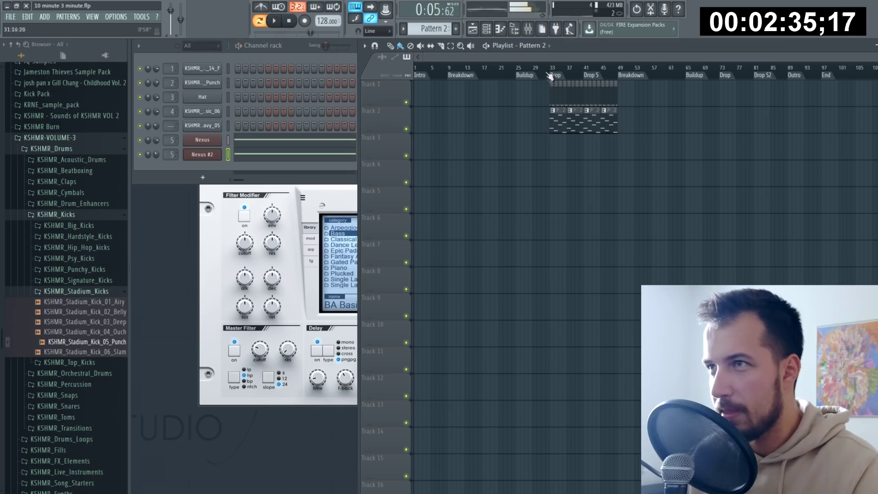
{"action": "left_click", "coordinate": [550, 77]}
{"action": "key", "text": "space"}
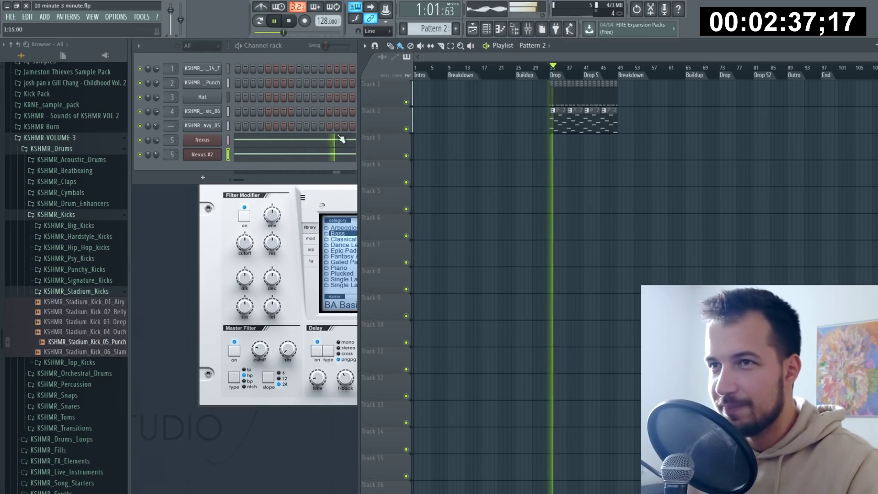
{"action": "key", "text": "space"}
Step: Audition BA Basic TriSaw Morph and BA CommodoreBass in Nexus #2, load BA Crushed Bass during playback, and stop playback
{"action": "left_click", "coordinate": [203, 155]}
{"action": "left_click", "coordinate": [203, 154]}
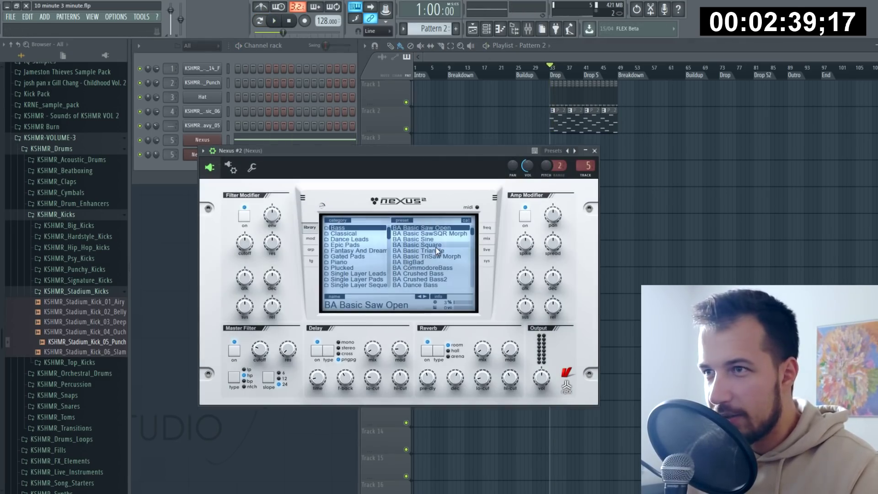
{"action": "left_click", "coordinate": [438, 256]}
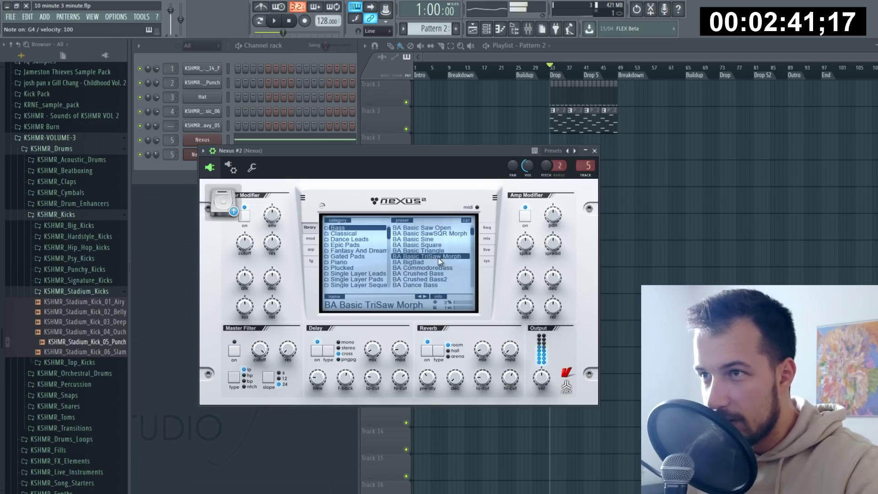
{"action": "left_click", "coordinate": [442, 269]}
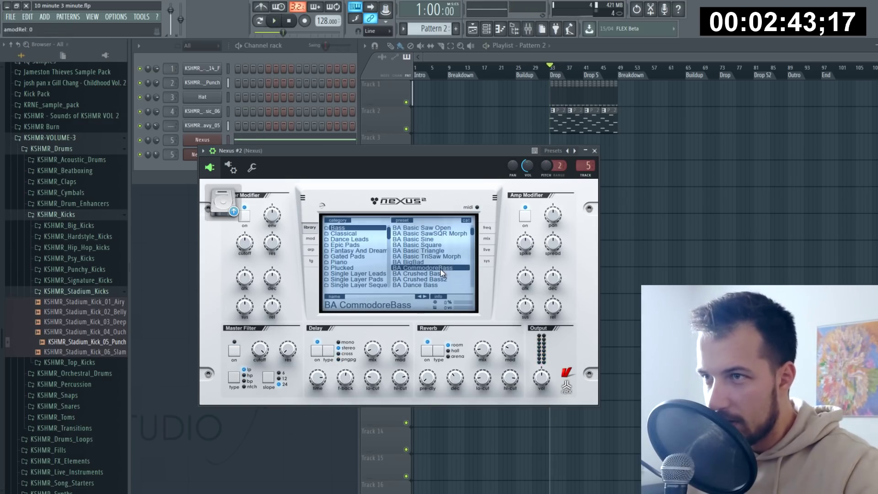
{"action": "key", "text": "space"}
{"action": "left_click", "coordinate": [440, 274]}
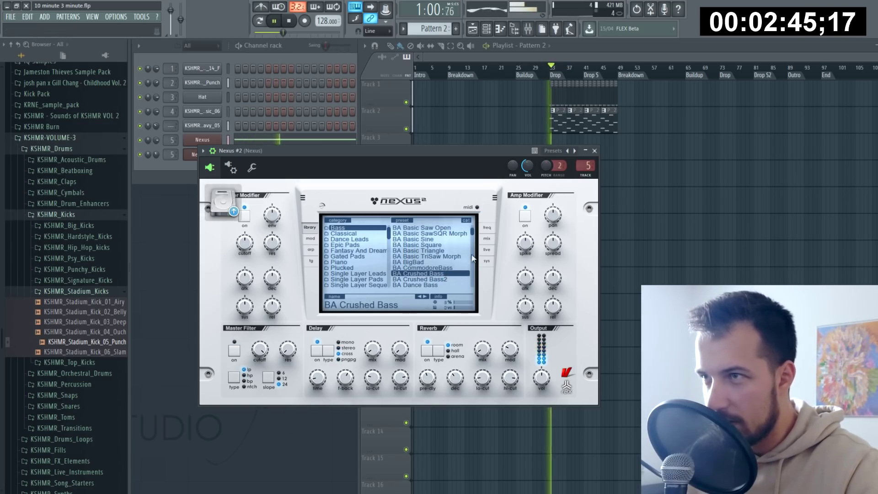
{"action": "key", "text": "Escape"}
{"action": "key", "text": "space"}
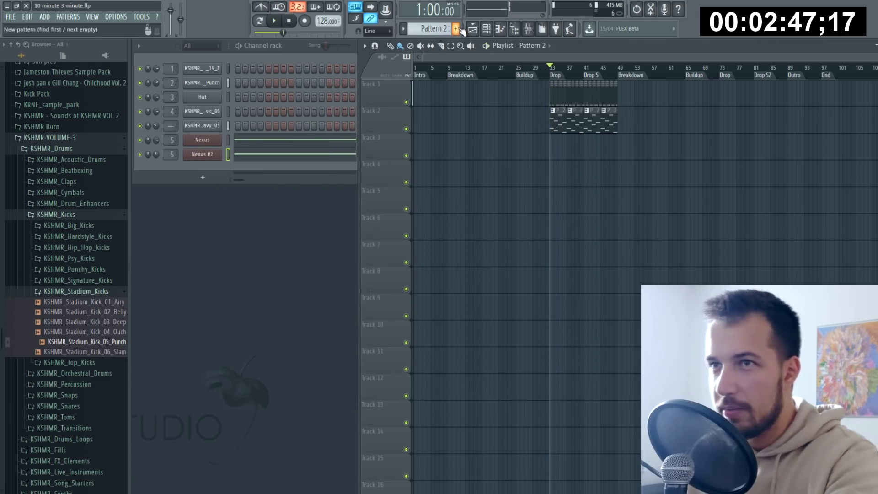
Step: Create the empty Pattern 3 and clone the Nexus #2 channel
{"action": "left_click", "coordinate": [461, 29]}
{"action": "right_click", "coordinate": [207, 155]}
{"action": "left_click", "coordinate": [251, 226]}
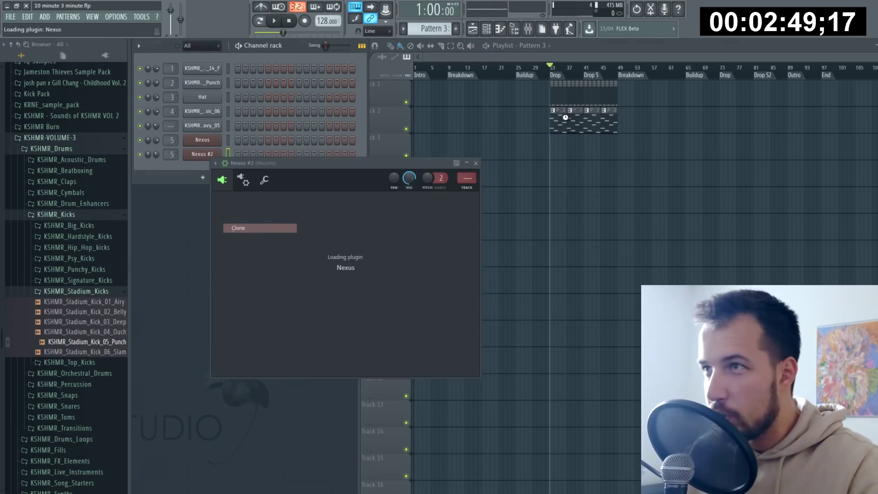
Step: Copy the Nexus #2 notes from Pattern 2 and paste them into the Nexus #3 channel in Pattern 3
{"action": "left_click", "coordinate": [566, 118]}
{"action": "left_click", "coordinate": [291, 48]}
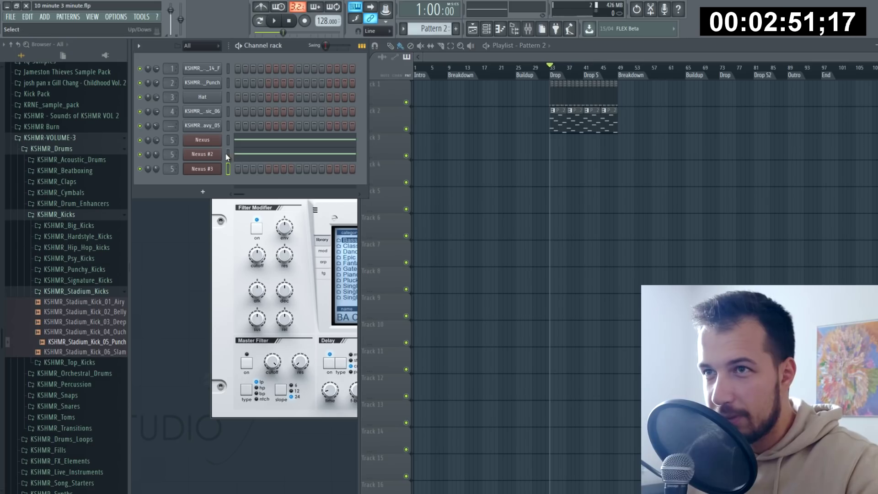
{"action": "left_click", "coordinate": [456, 29]}
{"action": "left_click", "coordinate": [228, 168]}
{"action": "key", "text": "ctrl+v"}
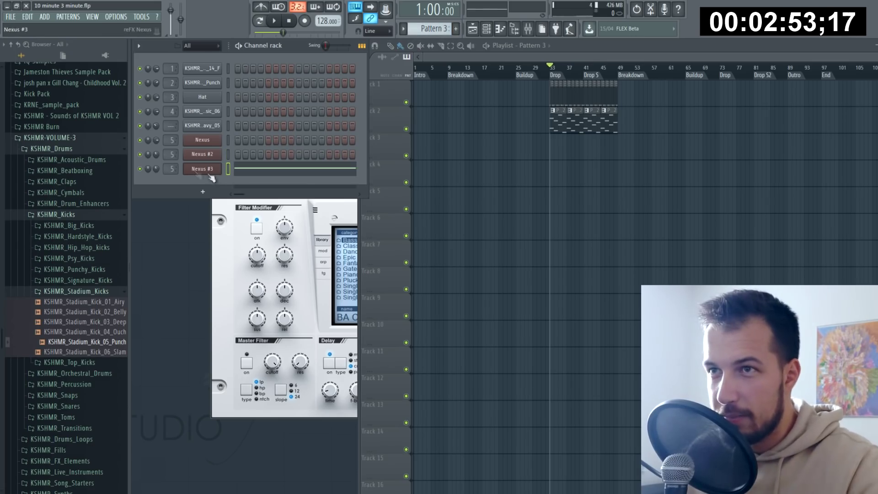
Step: Solo Nexus #3 and load the GT Jazzy Guitar preset from its Classical category
{"action": "right_click", "coordinate": [141, 169]}
{"action": "left_click", "coordinate": [152, 175]}
{"action": "left_click", "coordinate": [206, 170]}
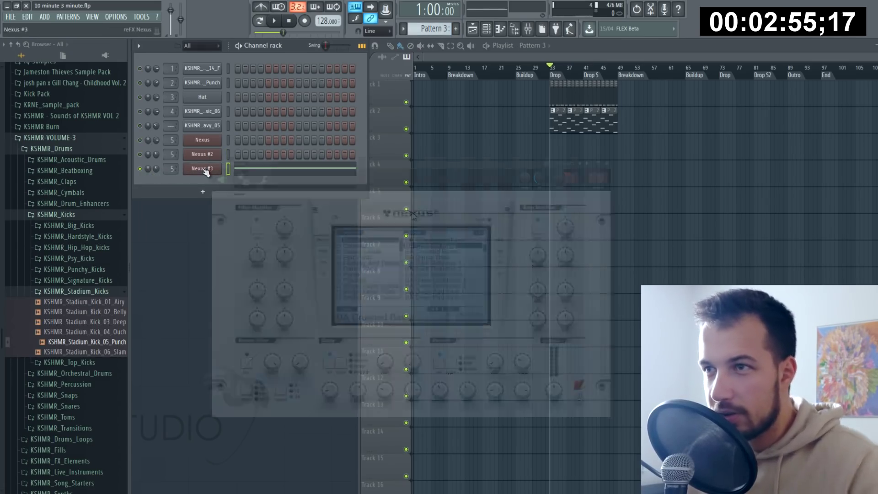
{"action": "left_click", "coordinate": [364, 252]}
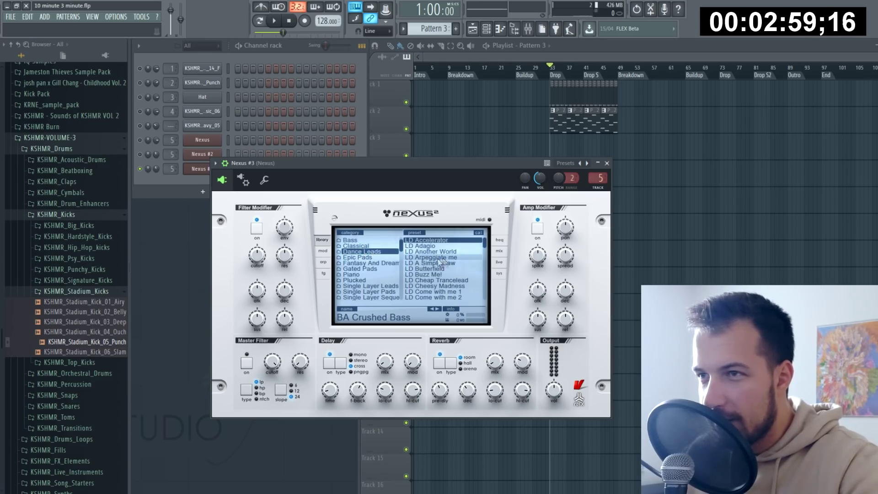
{"action": "left_click", "coordinate": [360, 246]}
{"action": "scroll", "coordinate": [443, 265], "scroll_direction": "down", "scroll_amount": 5}
{"action": "left_click", "coordinate": [444, 258]}
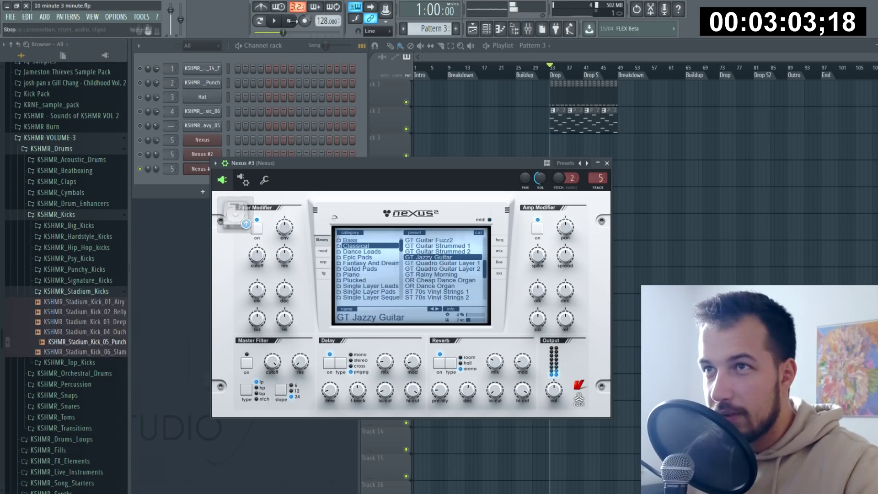
Step: Stack chords on the Nexus #3 notes: D5-F#5-A5, B4-D5-F#5, F#5-A5-C#6, and C#5 with E5 in bar 4
{"action": "left_click", "coordinate": [294, 54]}
{"action": "left_click", "coordinate": [243, 169]}
{"action": "mouse_move", "coordinate": [171, 238]}
{"action": "left_mouse_down"}
{"action": "mouse_move", "coordinate": [178, 206]}
{"action": "mouse_move", "coordinate": [160, 190]}
{"action": "mouse_move", "coordinate": [171, 172]}
{"action": "mouse_move", "coordinate": [165, 160]}
{"action": "left_mouse_up"}
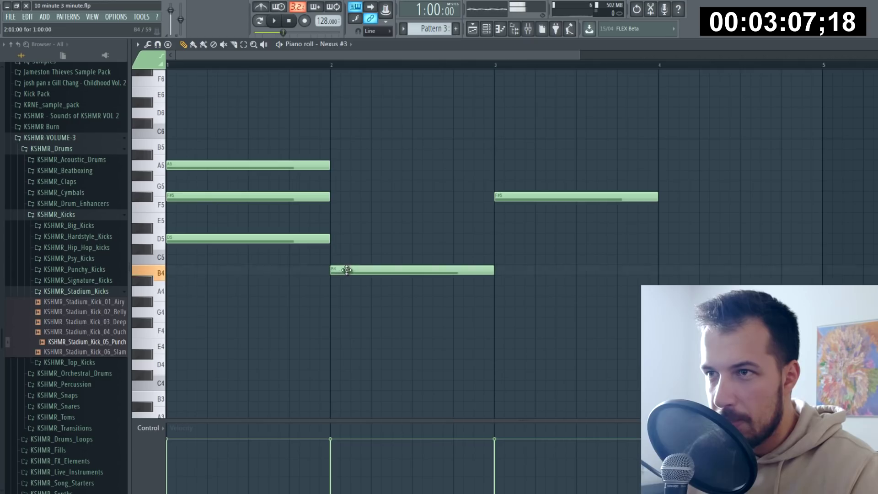
{"action": "left_click_drag", "start_coordinate": [346, 270], "coordinate": [341, 197]}
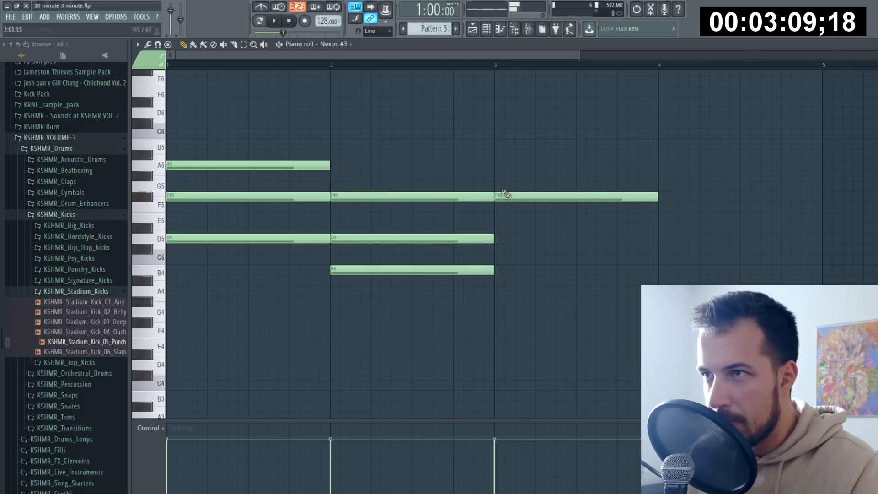
{"action": "left_click_drag", "start_coordinate": [505, 194], "coordinate": [497, 115]}
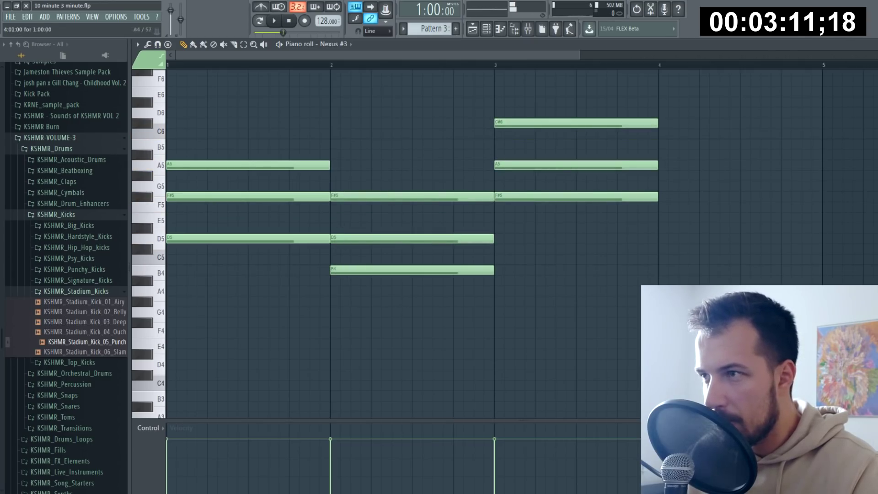
{"action": "mouse_move", "coordinate": [659, 249]}
{"action": "left_mouse_down"}
{"action": "mouse_move", "coordinate": [658, 267]}
{"action": "mouse_move", "coordinate": [664, 249]}
{"action": "left_mouse_up"}
{"action": "left_click", "coordinate": [662, 218]}
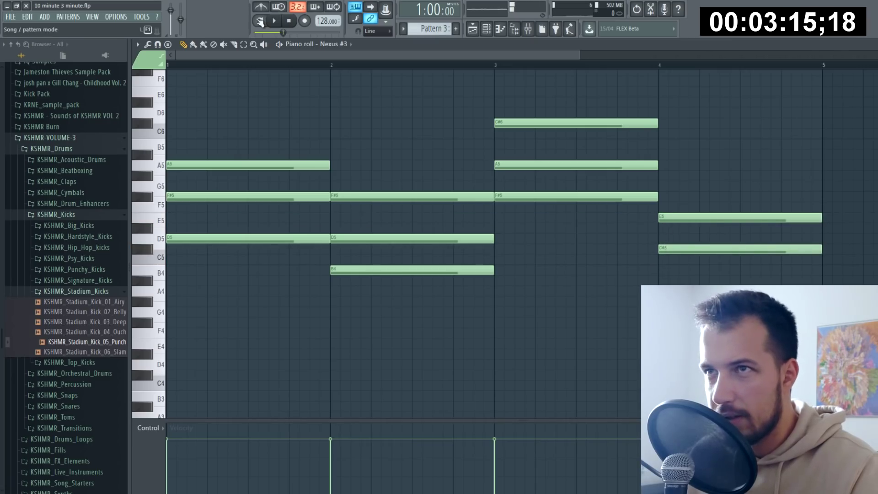
Step: Play the pattern and raise the second chord's D5 and the fourth chord's C#5 by one octave
{"action": "left_click", "coordinate": [273, 21]}
{"action": "left_click", "coordinate": [385, 235], "text": "ctrl"}
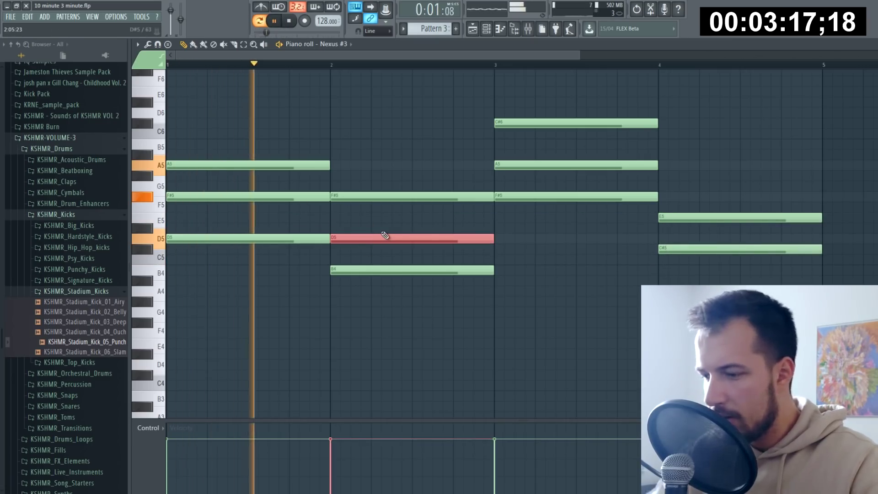
{"action": "key", "text": "ctrl+Up"}
{"action": "left_click", "coordinate": [712, 291], "text": "ctrl"}
{"action": "key", "text": "ctrl+Up"}
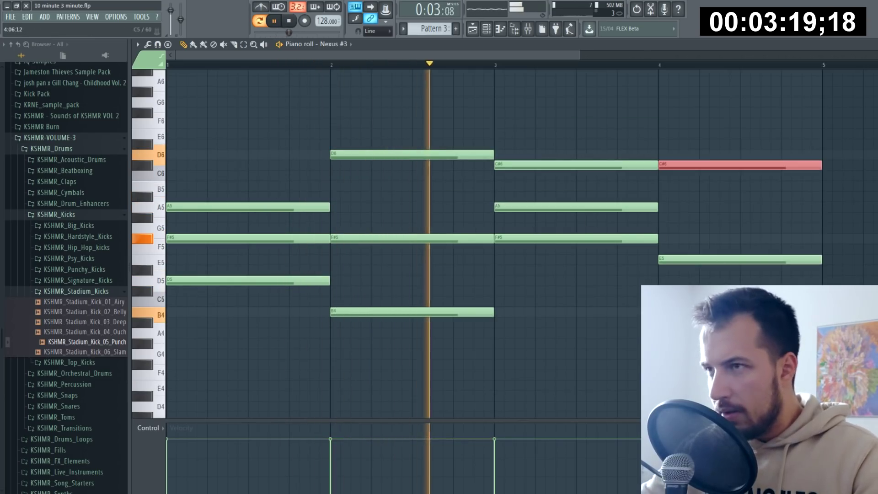
{"action": "left_click", "coordinate": [749, 212], "text": "ctrl"}
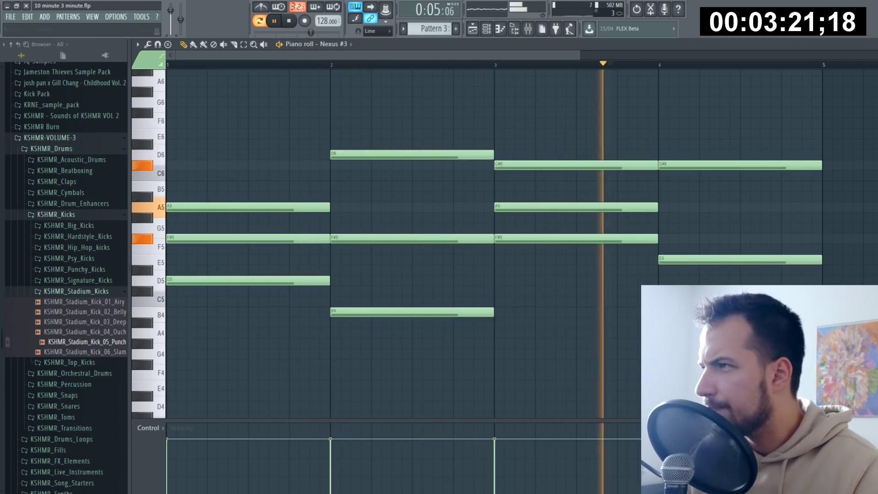
Step: Turn on the Nexus #3 master filter as high-pass, and place Pattern 3 on Track 3 at the Drop marker
{"action": "key", "text": "Escape"}
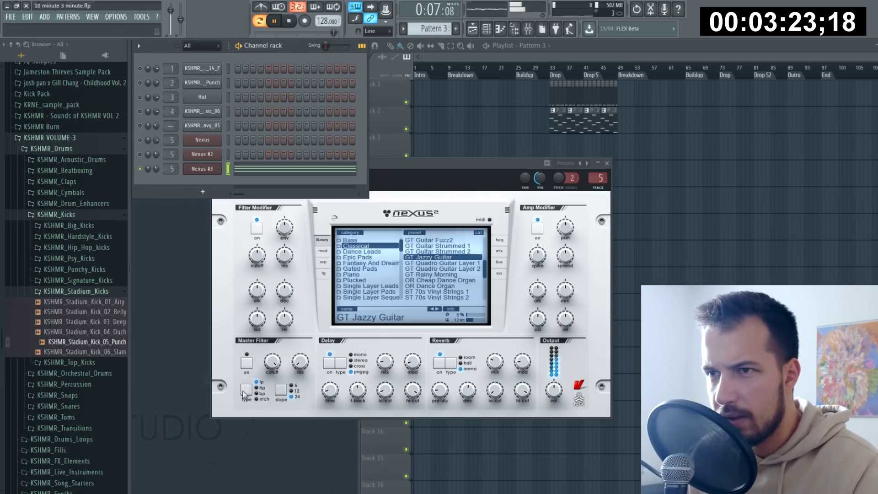
{"action": "left_click", "coordinate": [246, 364]}
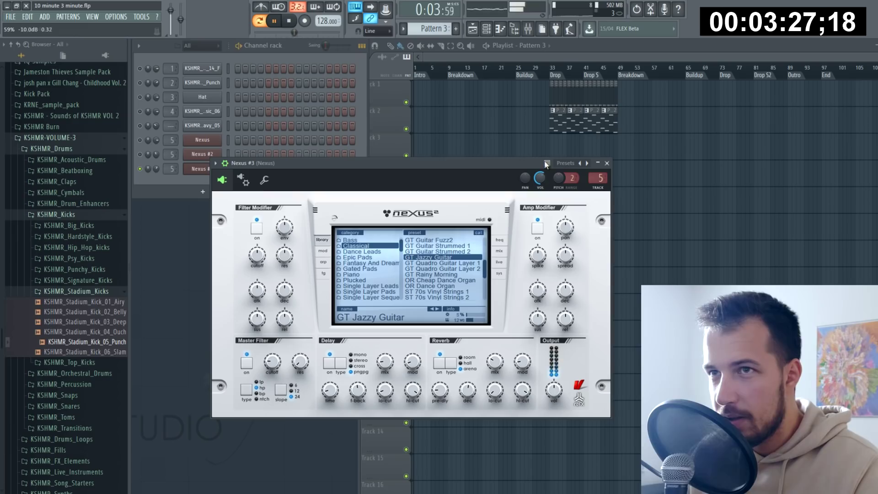
{"action": "left_click", "coordinate": [551, 140]}
Step: Unsolo Nexus #3 and play the full arrangement from the Drop marker
{"action": "left_click", "coordinate": [553, 67]}
{"action": "key", "text": "space"}
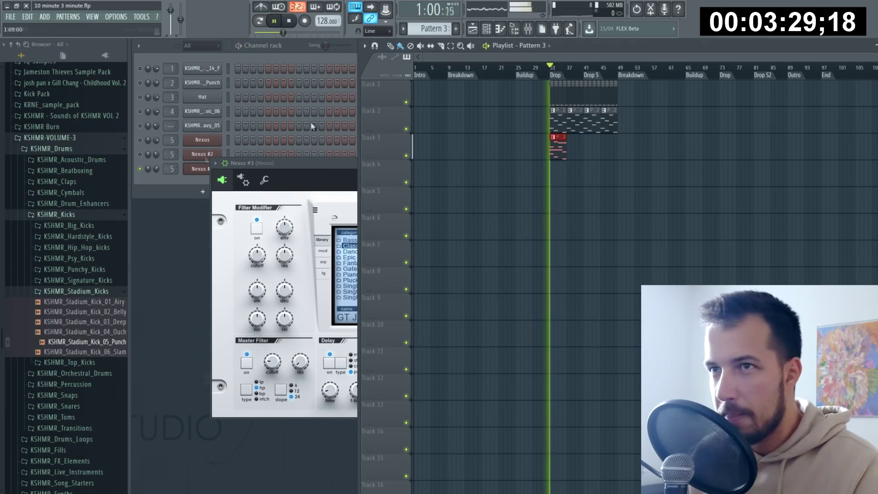
{"action": "right_click", "coordinate": [140, 169]}
{"action": "key", "text": "space"}
{"action": "key", "text": "space"}
Step: Duplicate the Pattern 3 clip three times to fill Track 3 up to the second Breakdown marker, and stop playback
{"action": "left_click_drag", "start_coordinate": [551, 138], "coordinate": [577, 159]}
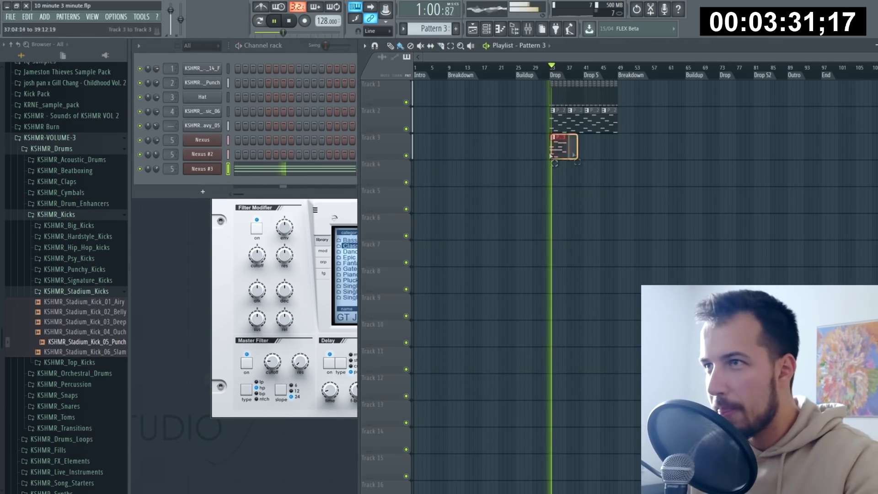
{"action": "key", "text": "ctrl+b"}
{"action": "key", "text": "ctrl+b"}
{"action": "key", "text": "ctrl+b"}
{"action": "left_click", "coordinate": [607, 180], "text": "ctrl"}
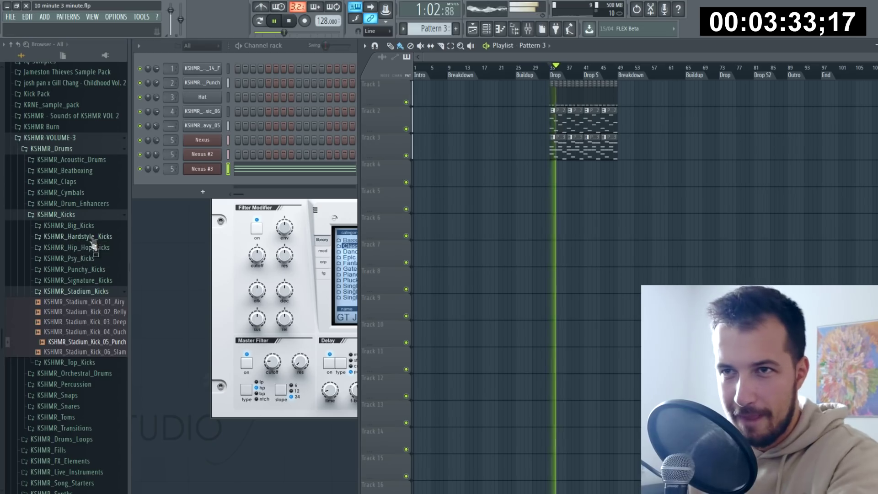
{"action": "key", "text": "space"}
Step: Audition KSHMR_Closed_Hat_04_Clean from the KSHMR_Hi_Hats_Closed folder and add it as a new channel
{"action": "left_click", "coordinate": [68, 215]}
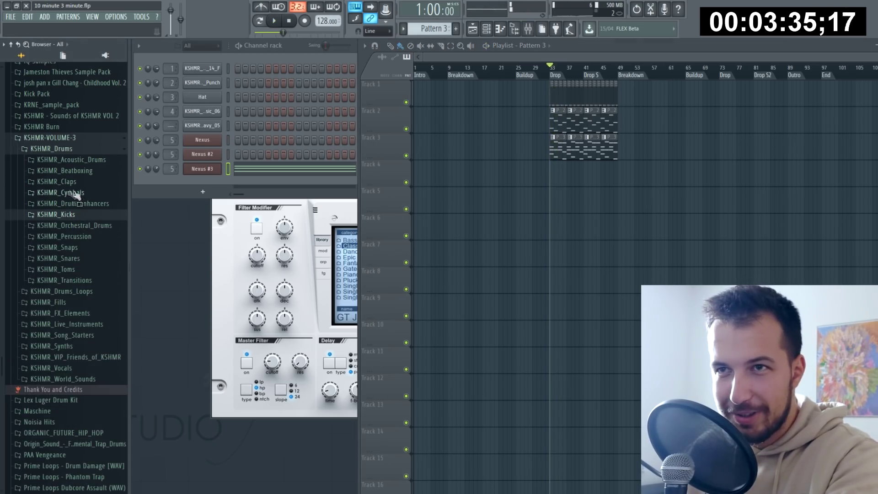
{"action": "left_click", "coordinate": [84, 193]}
{"action": "left_click", "coordinate": [94, 215]}
{"action": "left_click", "coordinate": [99, 255]}
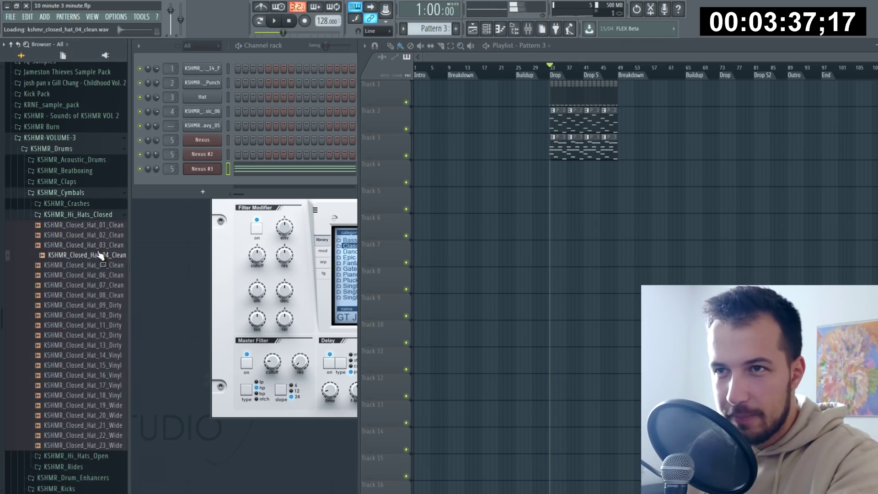
{"action": "left_click_drag", "start_coordinate": [109, 260], "coordinate": [209, 182]}
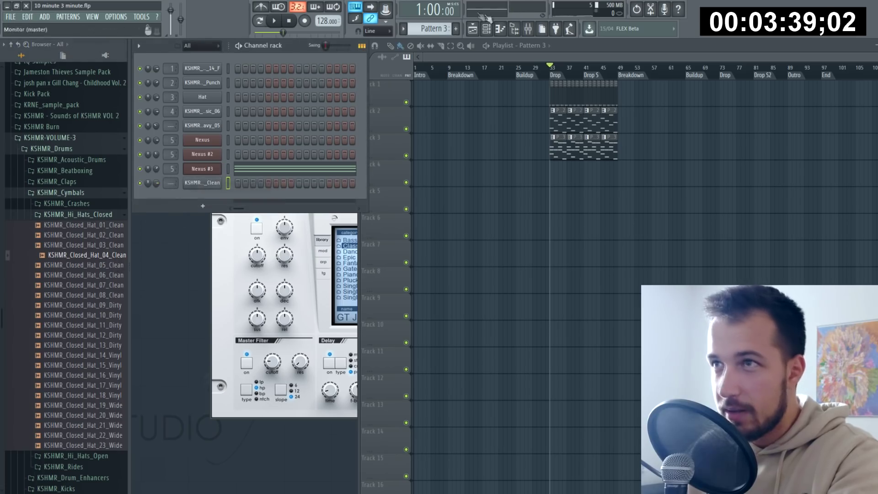
Step: Create Pattern 4, fill every second step of the closed hat channel, and place the pattern across the drop on Track 4
{"action": "left_click", "coordinate": [455, 29]}
{"action": "right_click", "coordinate": [211, 182]}
{"action": "mouse_move", "coordinate": [256, 228]}
{"action": "left_click", "coordinate": [325, 214]}
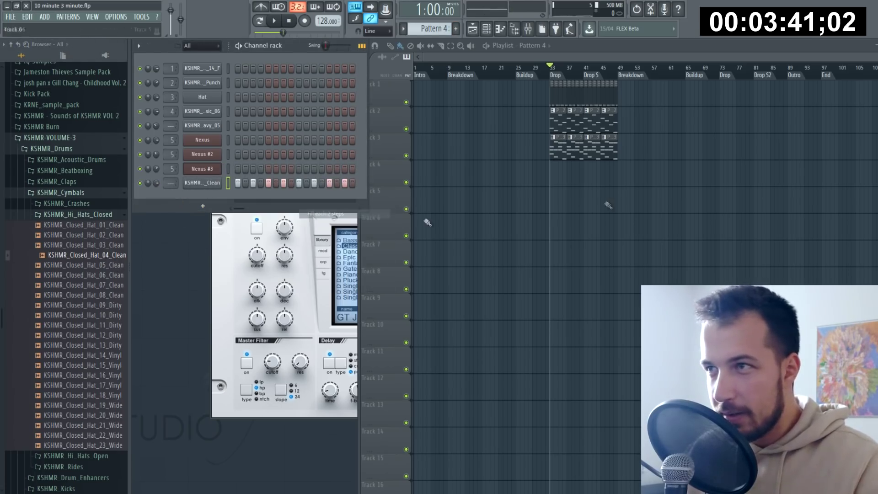
{"action": "left_click", "coordinate": [553, 183]}
Step: Clone the Nexus #3 channel and switch to the empty Pattern 5
{"action": "left_click", "coordinate": [162, 186]}
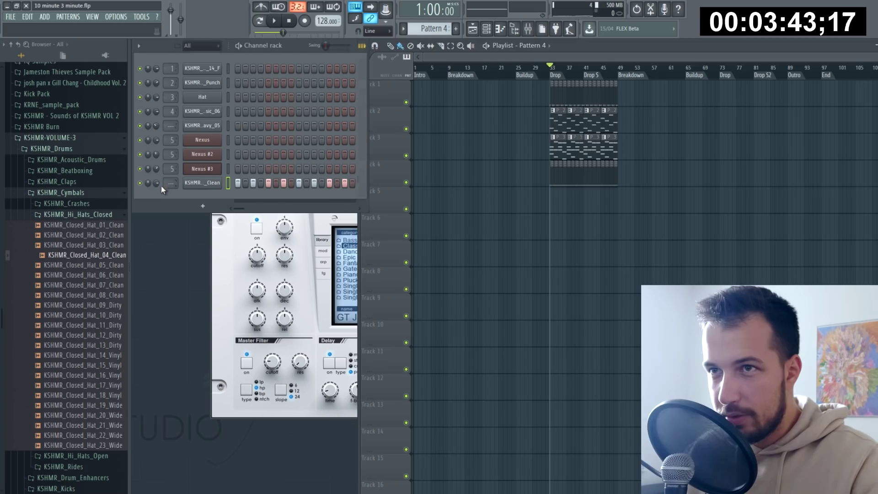
{"action": "right_click", "coordinate": [210, 170]}
{"action": "left_click", "coordinate": [246, 241]}
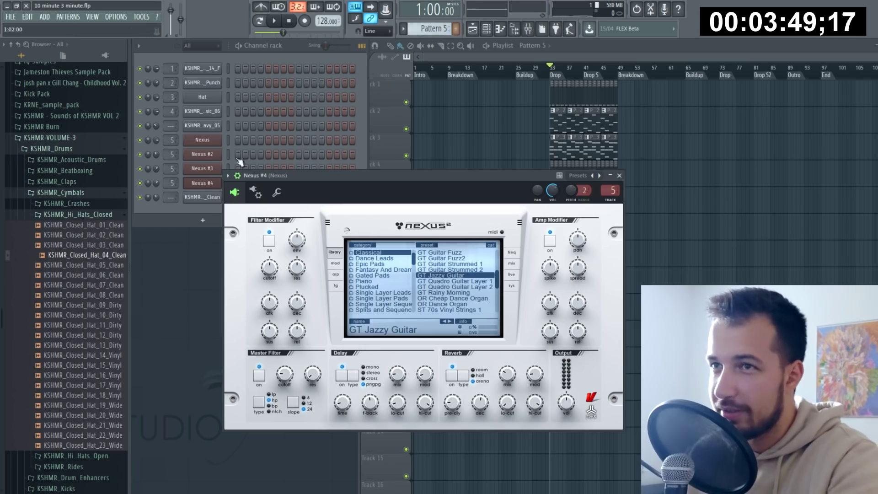
Step: Audition LD Chord Lead 2 and load LD Brass 1 from the Single Layer Leads category in Nexus #4
{"action": "left_click", "coordinate": [390, 281]}
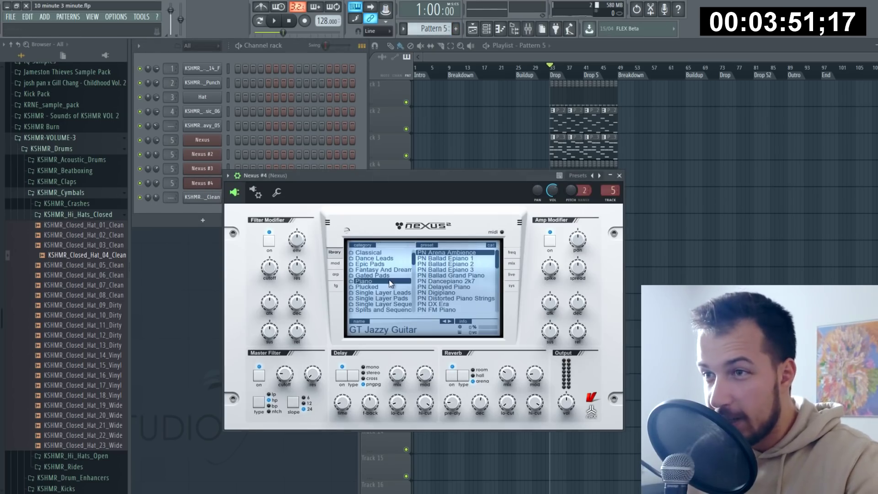
{"action": "scroll", "coordinate": [385, 276], "scroll_direction": "up", "scroll_amount": 2}
{"action": "left_click", "coordinate": [396, 303]}
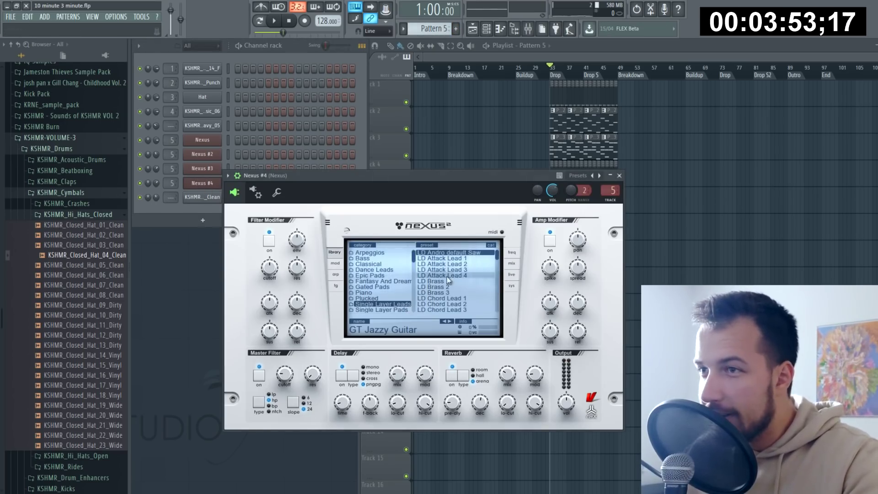
{"action": "scroll", "coordinate": [455, 278], "scroll_direction": "down", "scroll_amount": 5}
{"action": "scroll", "coordinate": [458, 278], "scroll_direction": "up", "scroll_amount": 2}
{"action": "left_click", "coordinate": [456, 270]}
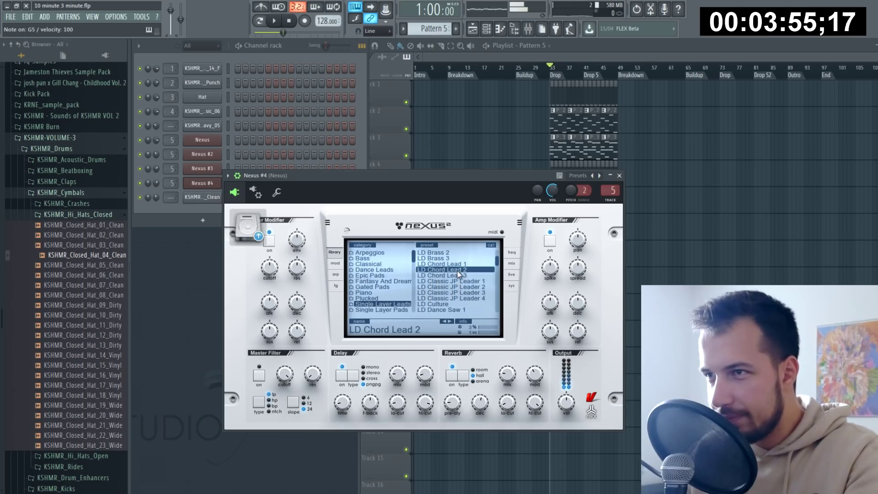
{"action": "scroll", "coordinate": [456, 270], "scroll_direction": "up", "scroll_amount": 1}
{"action": "left_click", "coordinate": [455, 258]}
{"action": "scroll", "coordinate": [383, 287], "scroll_direction": "down", "scroll_amount": 5}
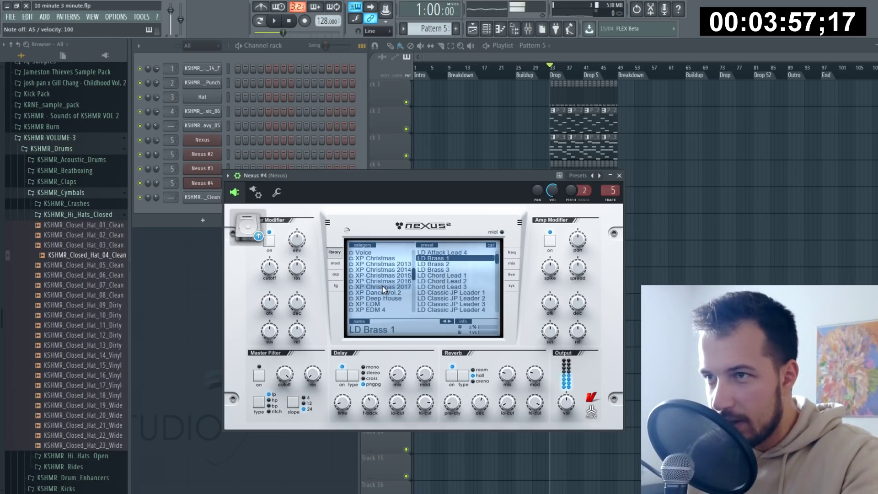
{"action": "left_click_drag", "start_coordinate": [562, 193], "coordinate": [559, 186]}
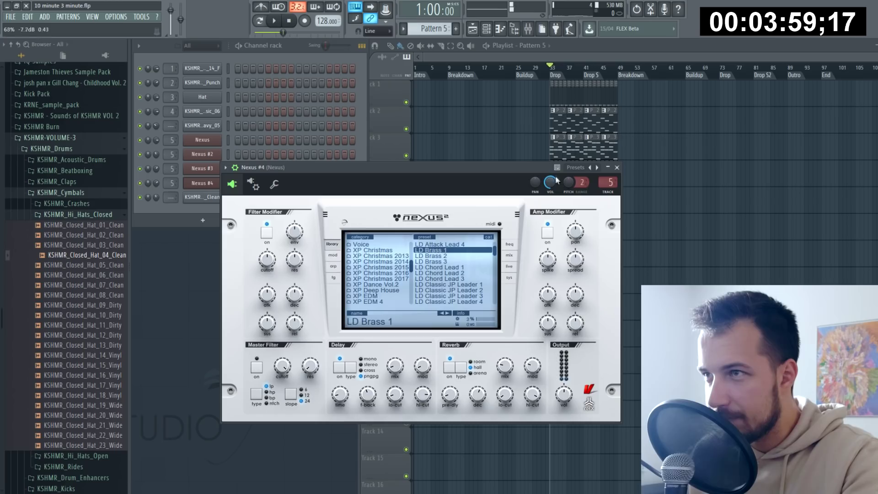
{"action": "left_click", "coordinate": [618, 167]}
Step: Draw an A6 note in the Nexus #4 piano roll, shorten it to two steps, and move it to 1:03
{"action": "right_click", "coordinate": [208, 183]}
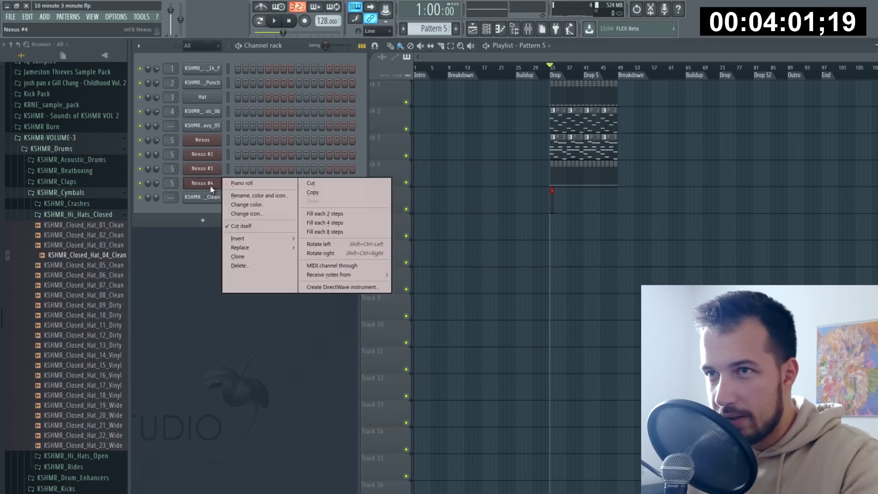
{"action": "left_click", "coordinate": [240, 183]}
{"action": "scroll", "coordinate": [228, 243], "scroll_direction": "up", "scroll_amount": 3}
{"action": "left_click_drag", "start_coordinate": [170, 160], "coordinate": [172, 122]}
{"action": "key", "text": "space"}
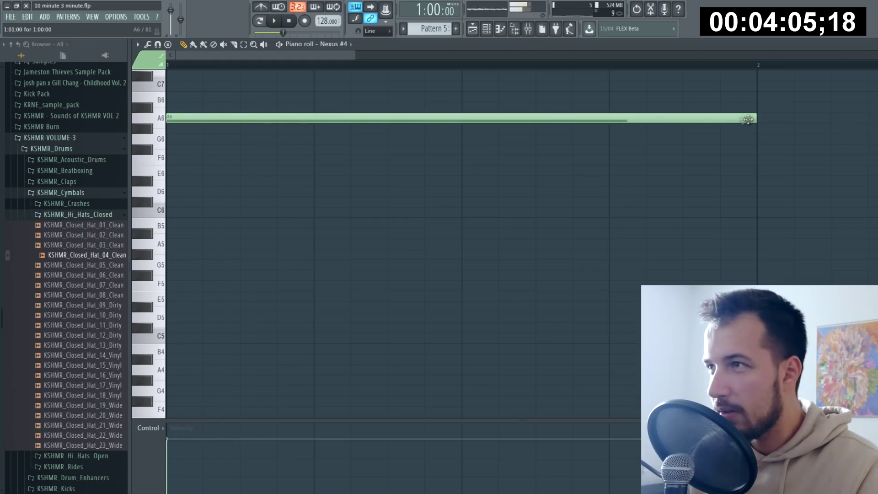
{"action": "left_click_drag", "start_coordinate": [755, 118], "coordinate": [239, 117]}
{"action": "left_click_drag", "start_coordinate": [174, 117], "coordinate": [248, 117]}
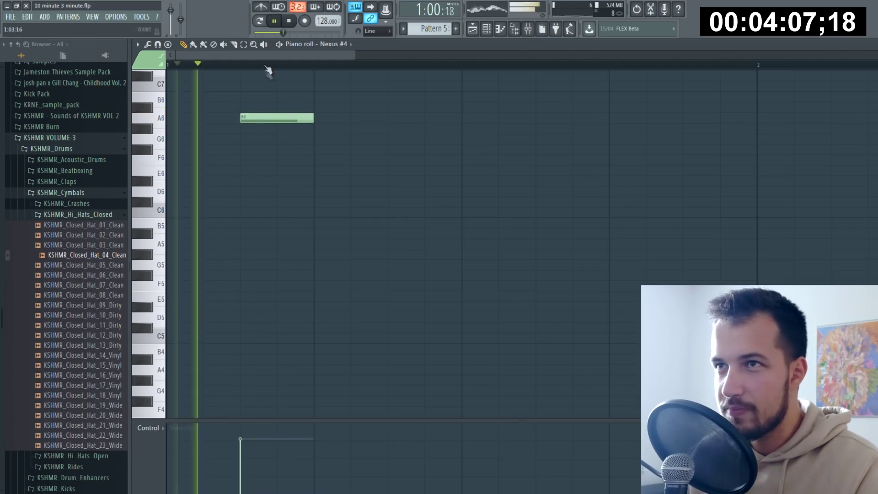
Step: Add two-step F#6 and E6 notes at 1:07 and 1:09 after the A6 note, and play the melody
{"action": "scroll", "coordinate": [268, 68], "scroll_direction": "down", "scroll_amount": 3}
{"action": "scroll", "coordinate": [265, 137], "scroll_direction": "up", "scroll_amount": 3}
{"action": "left_click_drag", "start_coordinate": [297, 243], "coordinate": [284, 241]}
{"action": "left_click", "coordinate": [337, 264]}
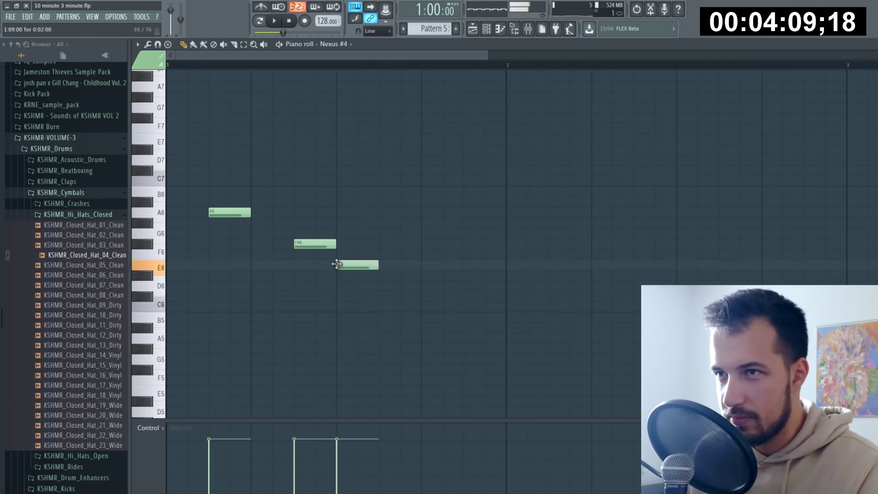
{"action": "key", "text": "space"}
Step: Reposition the F#6 note directly after the A6 note, remove the E6 note, and close the piano roll
{"action": "scroll", "coordinate": [406, 70], "scroll_direction": "down", "scroll_amount": 2}
{"action": "right_click", "coordinate": [239, 243]}
{"action": "key", "text": "space"}
{"action": "key", "text": "space"}
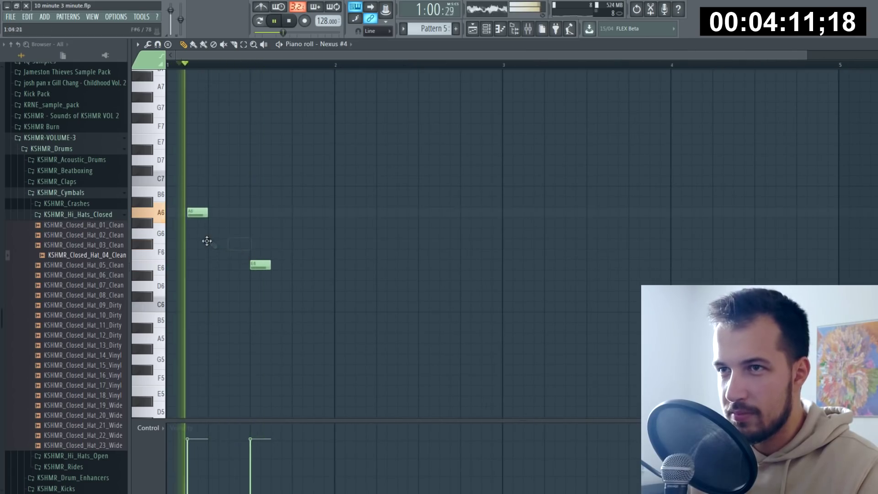
{"action": "left_click", "coordinate": [210, 242]}
{"action": "key", "text": "space"}
{"action": "right_click", "coordinate": [255, 266]}
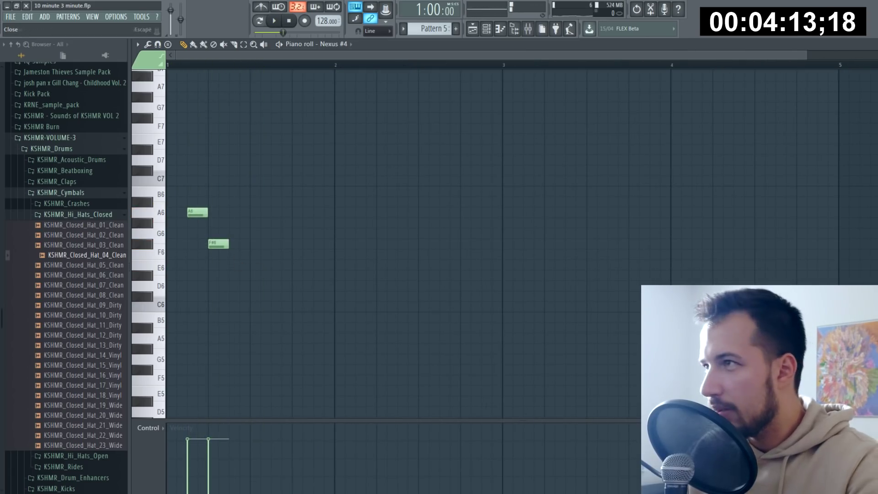
{"action": "key", "text": "Escape"}
Step: Audition the PL Mixed and PL Pulse presets from the XP EDM category in Nexus #4
{"action": "left_click", "coordinate": [212, 187]}
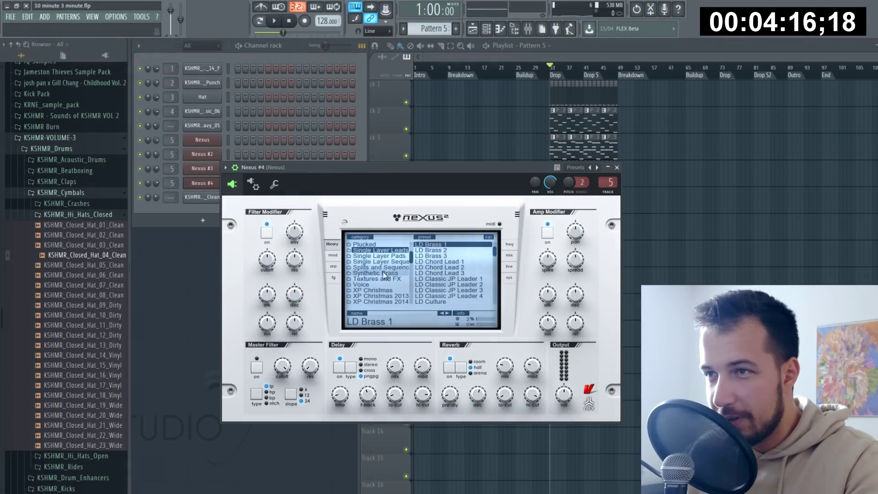
{"action": "scroll", "coordinate": [456, 278], "scroll_direction": "down", "scroll_amount": 5}
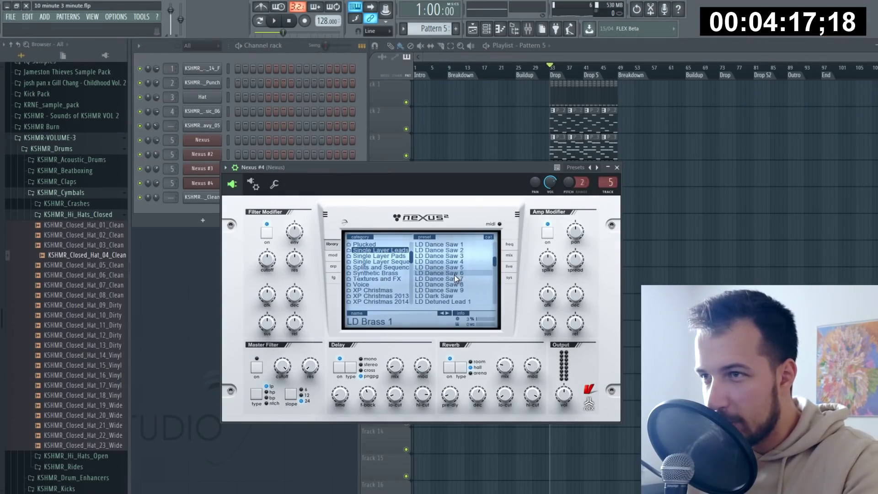
{"action": "scroll", "coordinate": [440, 275], "scroll_direction": "down", "scroll_amount": 3}
{"action": "scroll", "coordinate": [386, 270], "scroll_direction": "down", "scroll_amount": 4}
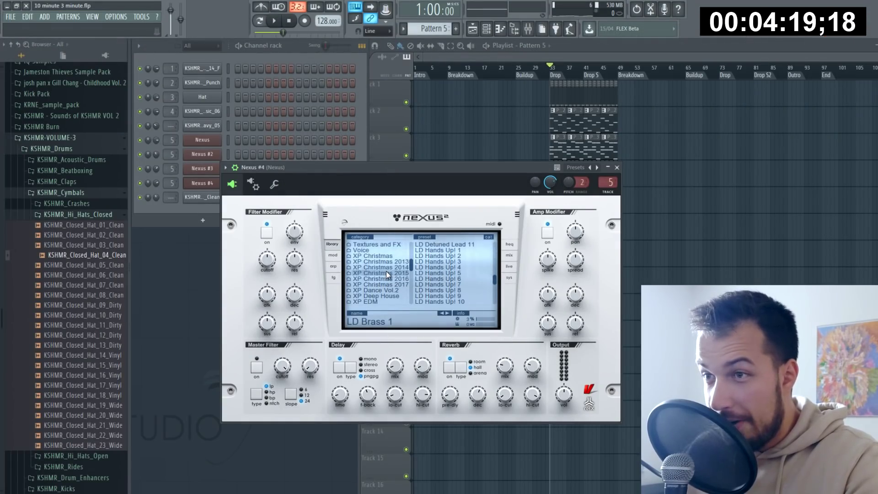
{"action": "left_click", "coordinate": [383, 272]}
{"action": "scroll", "coordinate": [457, 272], "scroll_direction": "down", "scroll_amount": 3}
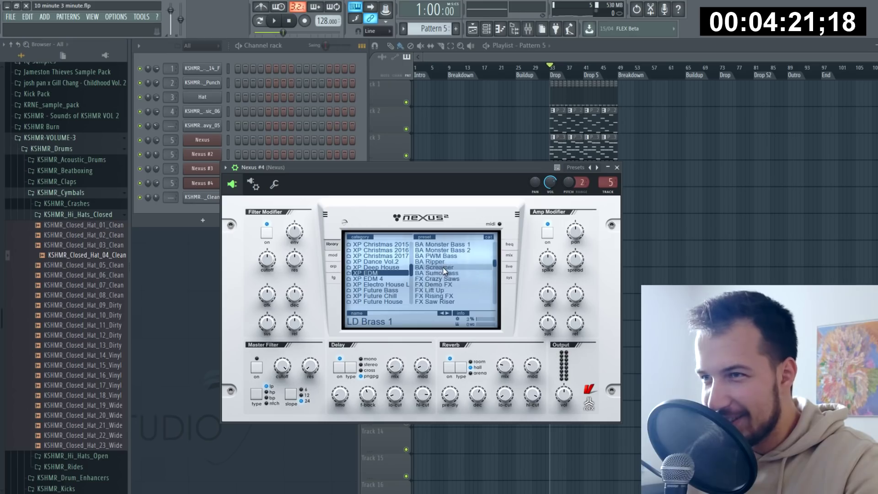
{"action": "scroll", "coordinate": [442, 272], "scroll_direction": "down", "scroll_amount": 5}
{"action": "left_click", "coordinate": [443, 273]}
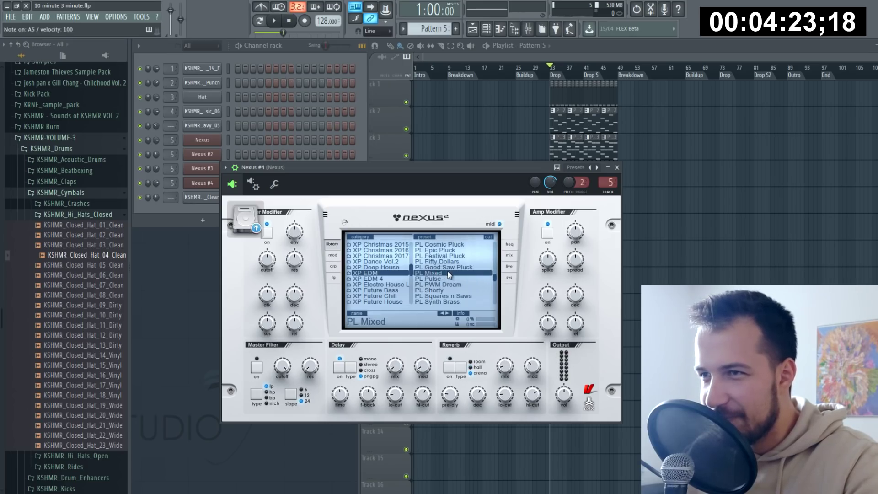
{"action": "scroll", "coordinate": [449, 276], "scroll_direction": "down", "scroll_amount": 1}
{"action": "left_click", "coordinate": [455, 272]}
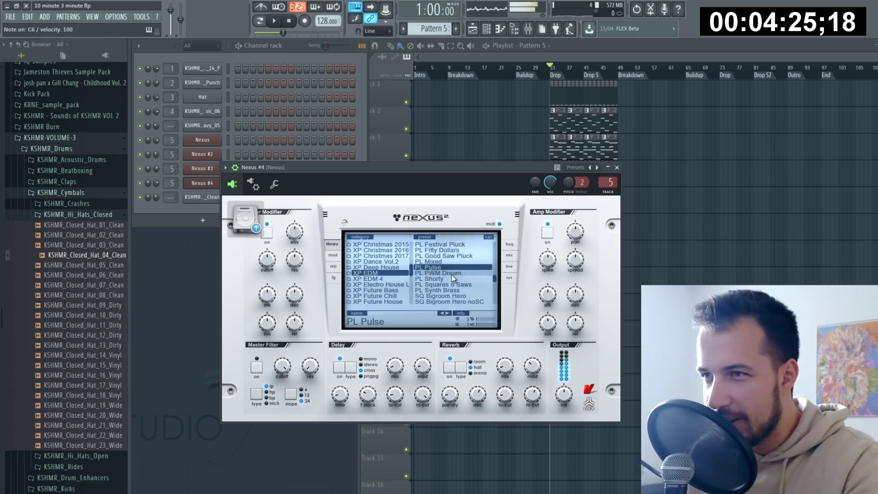
Step: Audition the PL Amsterdam, PL Badman and PL Chemicals presets from the XP Future House category
{"action": "left_click", "coordinate": [381, 278]}
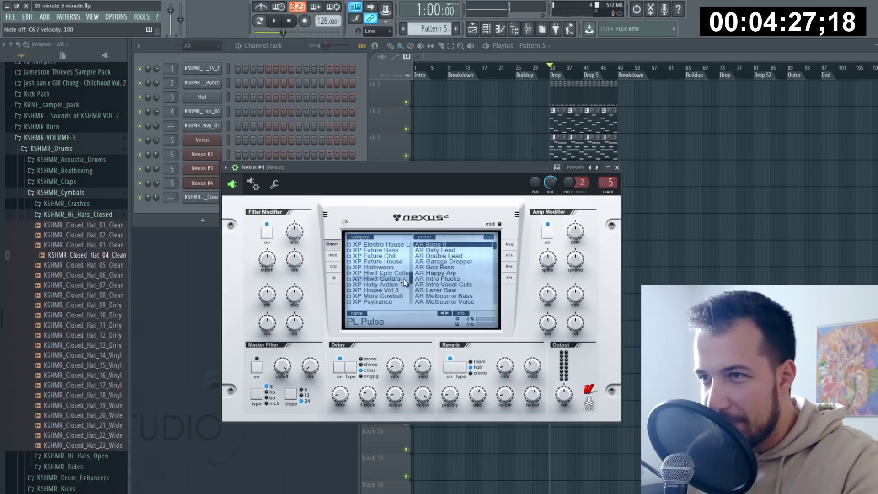
{"action": "left_click", "coordinate": [384, 261]}
{"action": "scroll", "coordinate": [443, 271], "scroll_direction": "down", "scroll_amount": 5}
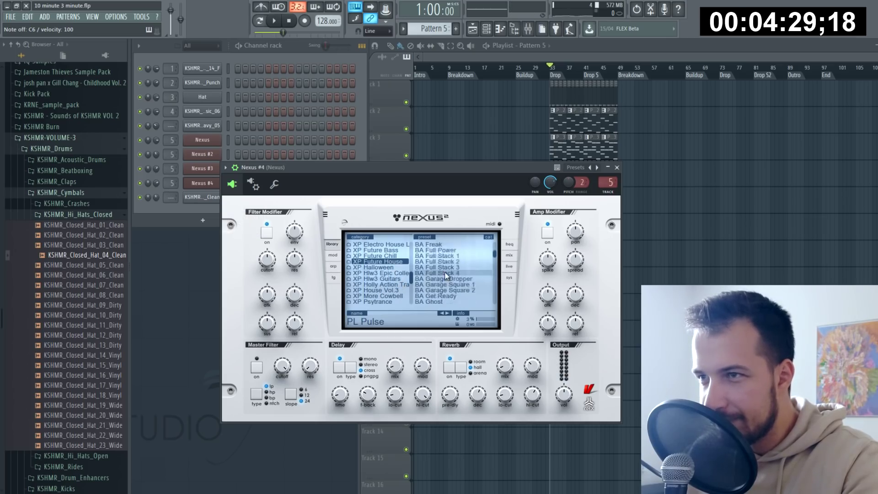
{"action": "left_click", "coordinate": [444, 284]}
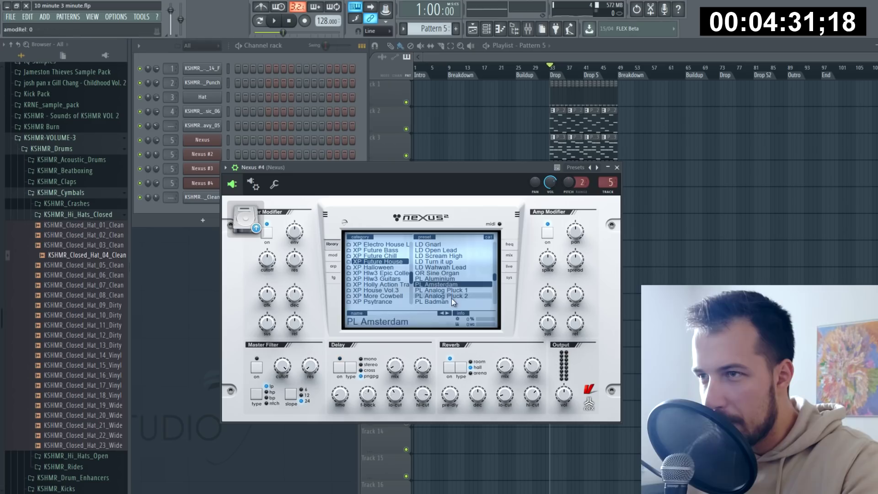
{"action": "left_click", "coordinate": [443, 302]}
{"action": "scroll", "coordinate": [463, 277], "scroll_direction": "down", "scroll_amount": 3}
{"action": "left_click", "coordinate": [443, 284]}
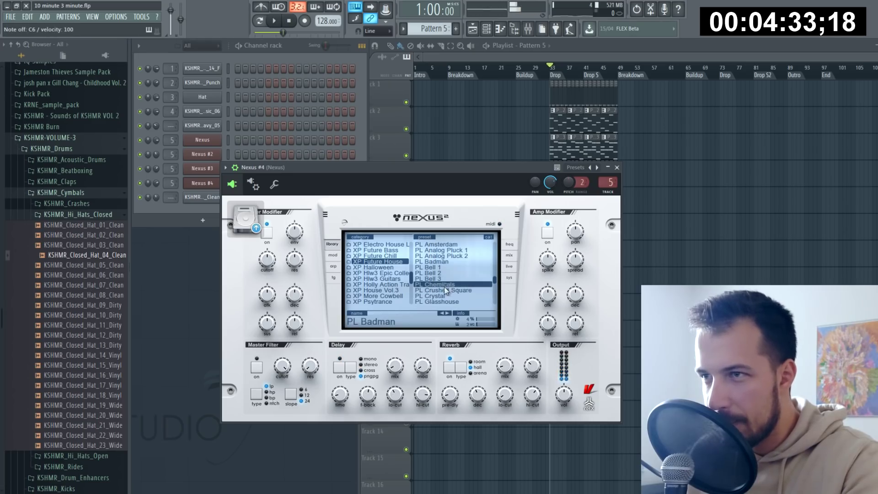
Step: Audition further XP Future House plucks, including PL Crystal, PL Metal 2 and PL Overtones 1
{"action": "left_click", "coordinate": [445, 273]}
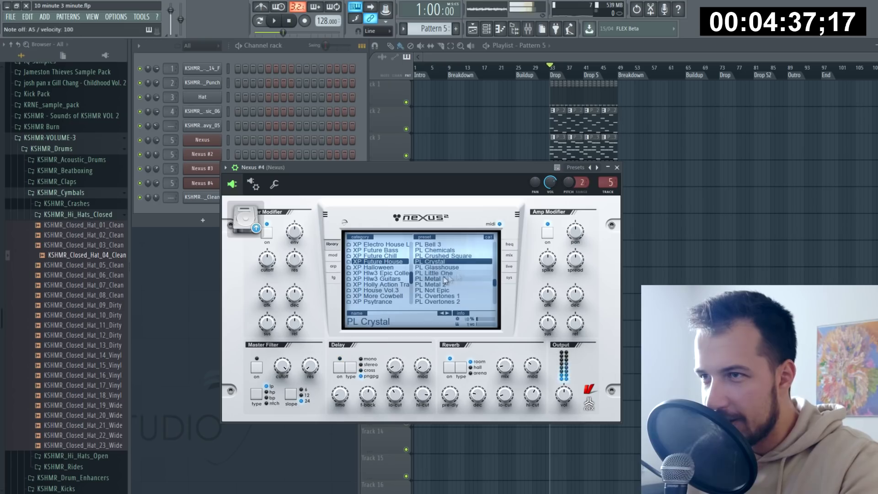
{"action": "scroll", "coordinate": [453, 279], "scroll_direction": "down", "scroll_amount": 2}
{"action": "left_click", "coordinate": [449, 268]}
{"action": "left_click", "coordinate": [450, 284]}
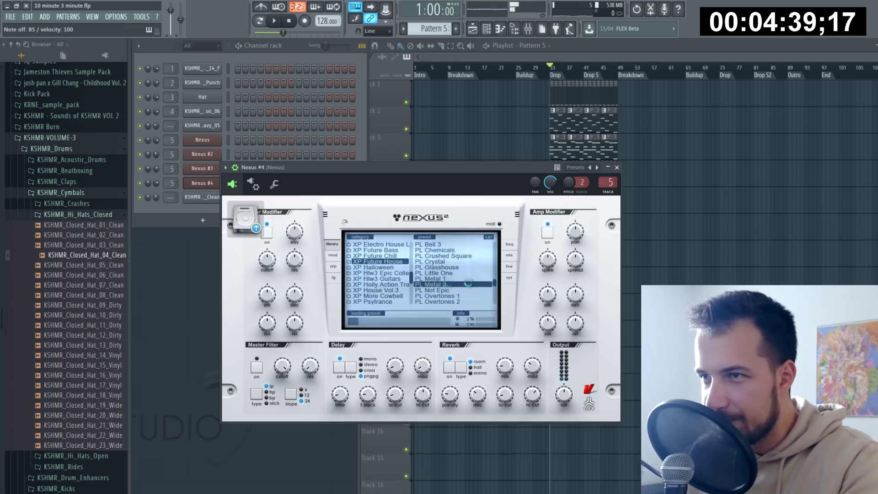
{"action": "left_click", "coordinate": [457, 296]}
{"action": "scroll", "coordinate": [455, 293], "scroll_direction": "down", "scroll_amount": 2}
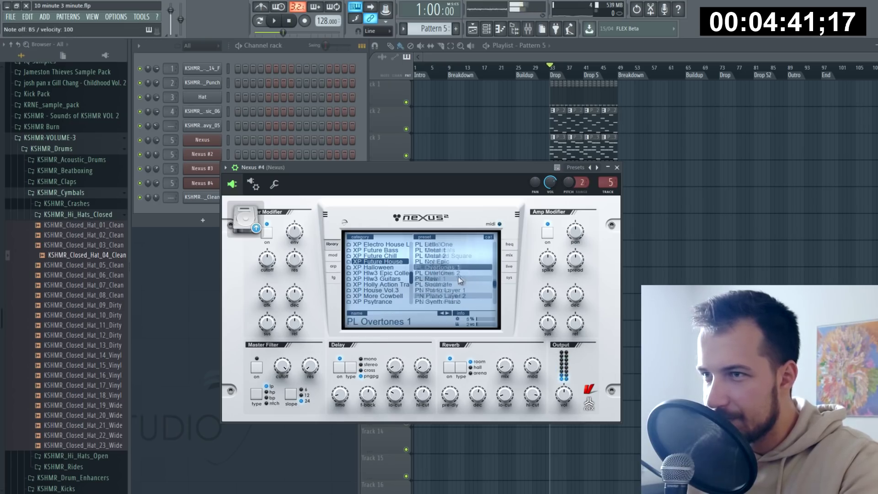
Step: Load the LD Sidstation Premium preset from the XP SID category into Nexus #4 and close the plugin window
{"action": "left_click", "coordinate": [389, 301]}
{"action": "scroll", "coordinate": [393, 289], "scroll_direction": "down", "scroll_amount": 2}
{"action": "left_click", "coordinate": [391, 290]}
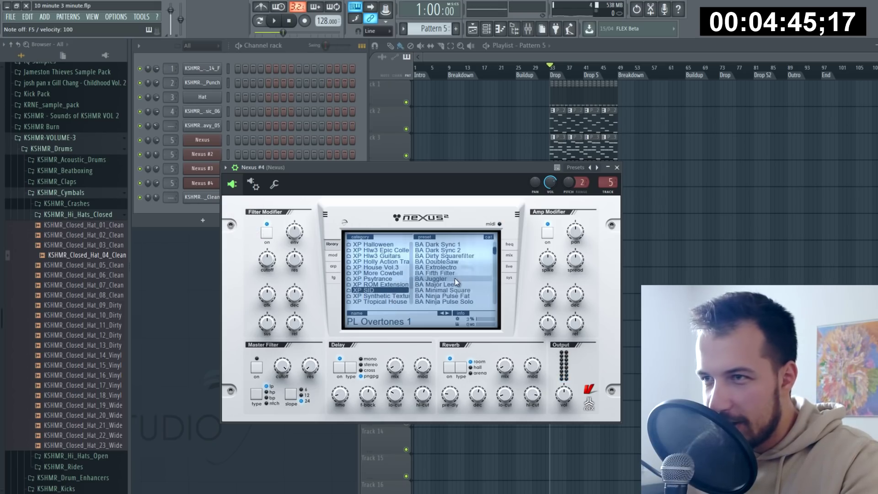
{"action": "left_click_drag", "start_coordinate": [494, 256], "coordinate": [494, 277]}
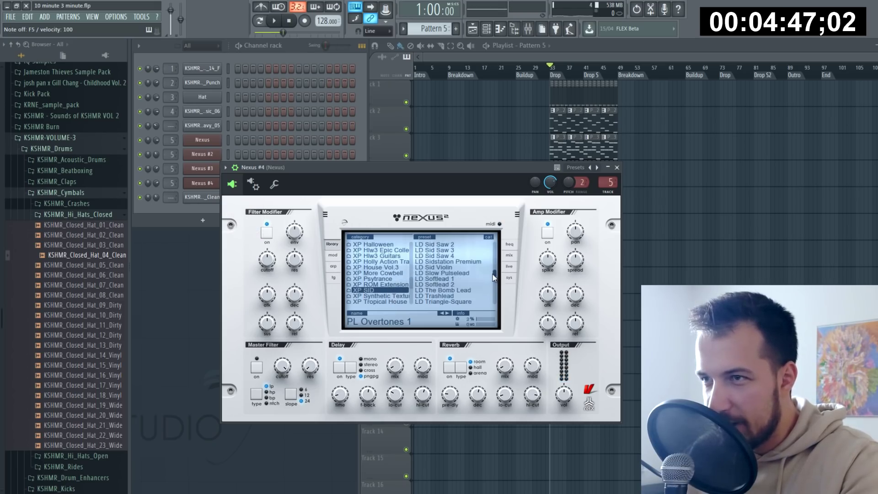
{"action": "left_click", "coordinate": [453, 262]}
{"action": "scroll", "coordinate": [466, 267], "scroll_direction": "up", "scroll_amount": 5}
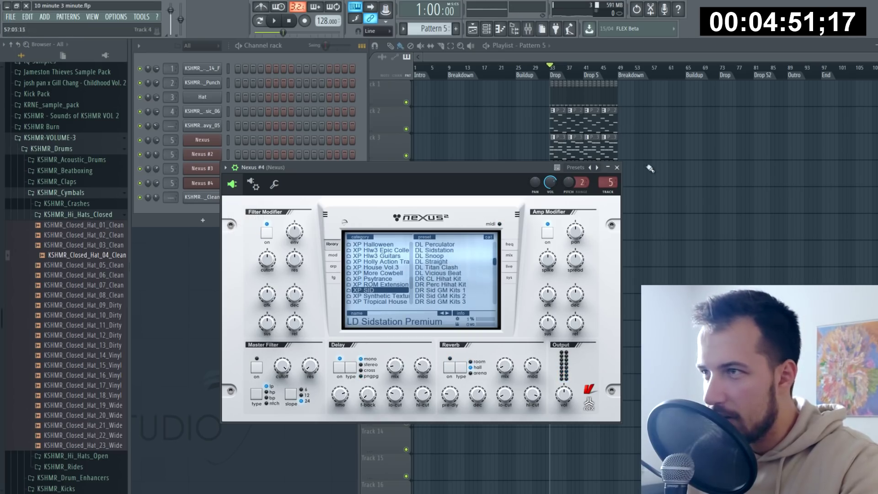
{"action": "left_click", "coordinate": [616, 168]}
Step: Reopen the Nexus #4 piano roll and delete the A6 and F#6 notes
{"action": "left_click", "coordinate": [259, 188]}
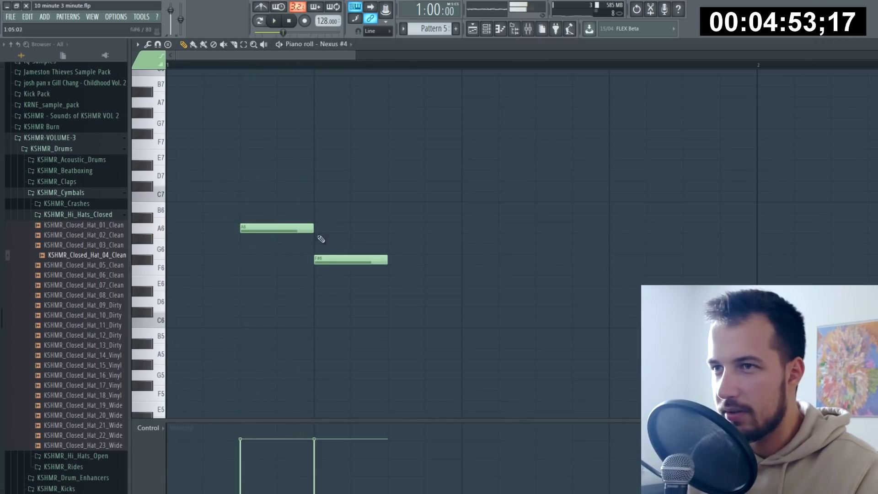
{"action": "right_click", "coordinate": [307, 228]}
{"action": "right_click", "coordinate": [344, 259]}
Step: Draw a D6 note at the start of bar 1, play it back, and shorten it to two steps
{"action": "left_click_drag", "start_coordinate": [215, 250], "coordinate": [410, 294]}
{"action": "scroll", "coordinate": [201, 274], "scroll_direction": "down", "scroll_amount": 3}
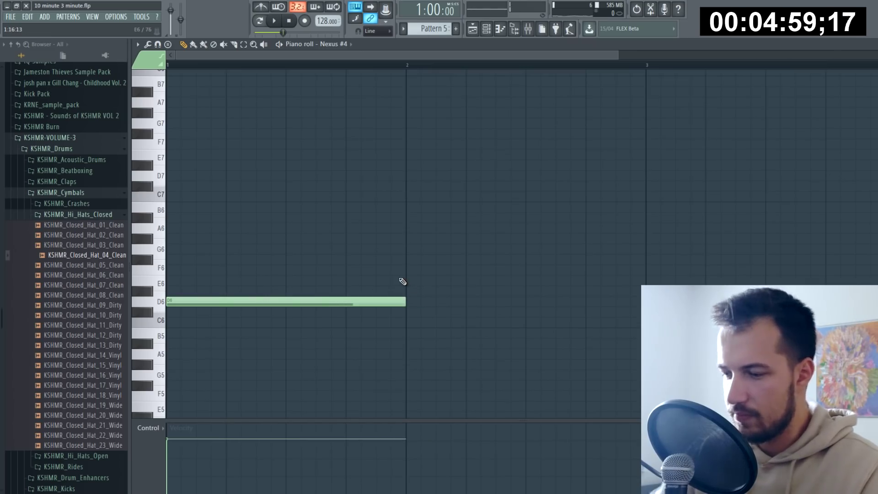
{"action": "scroll", "coordinate": [403, 281], "scroll_direction": "down", "scroll_amount": 3}
{"action": "key", "text": "space"}
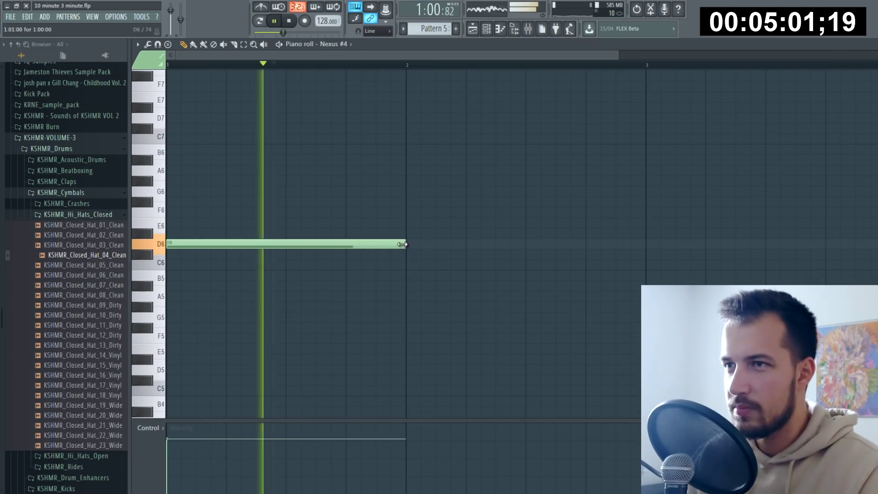
{"action": "key", "text": "space"}
{"action": "left_click_drag", "start_coordinate": [401, 244], "coordinate": [193, 261]}
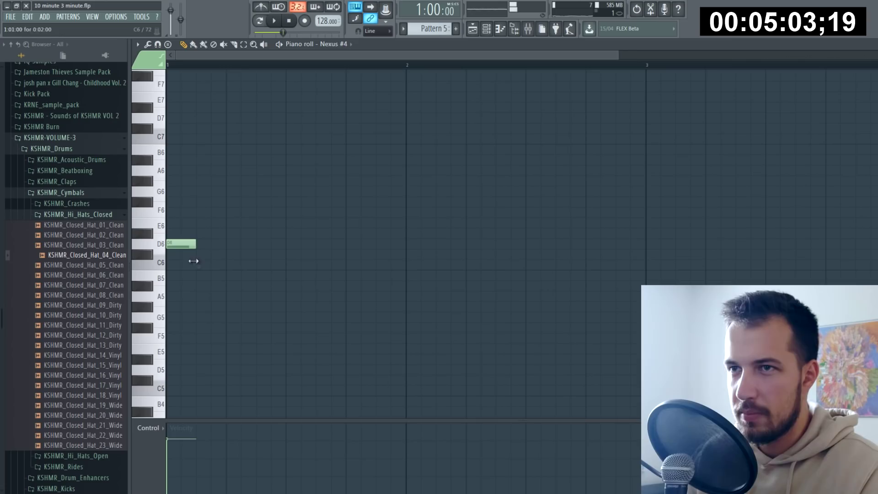
Step: Replace the D6 note with a two-step D6 at 1:03, checking its timing with playback
{"action": "right_click", "coordinate": [190, 245]}
{"action": "left_click", "coordinate": [211, 245]}
{"action": "key", "text": "space"}
{"action": "key", "text": "space"}
{"action": "right_click", "coordinate": [221, 245]}
{"action": "left_click", "coordinate": [204, 245]}
{"action": "key", "text": "space"}
{"action": "key", "text": "space"}
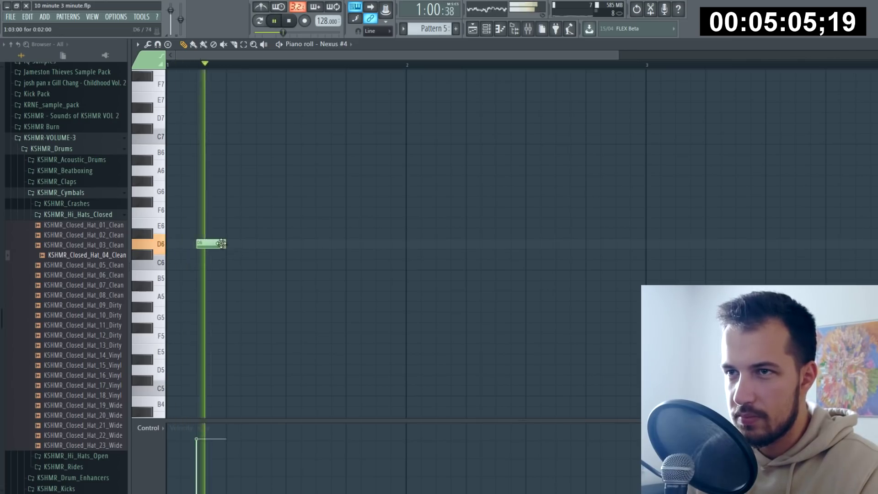
Step: Add two-step C#6 and A5 notes at 1:05 and 1:07 after the D6, and audition the phrase
{"action": "left_click", "coordinate": [233, 261]}
{"action": "left_click_drag", "start_coordinate": [233, 261], "coordinate": [232, 248]}
{"action": "left_click", "coordinate": [270, 296]}
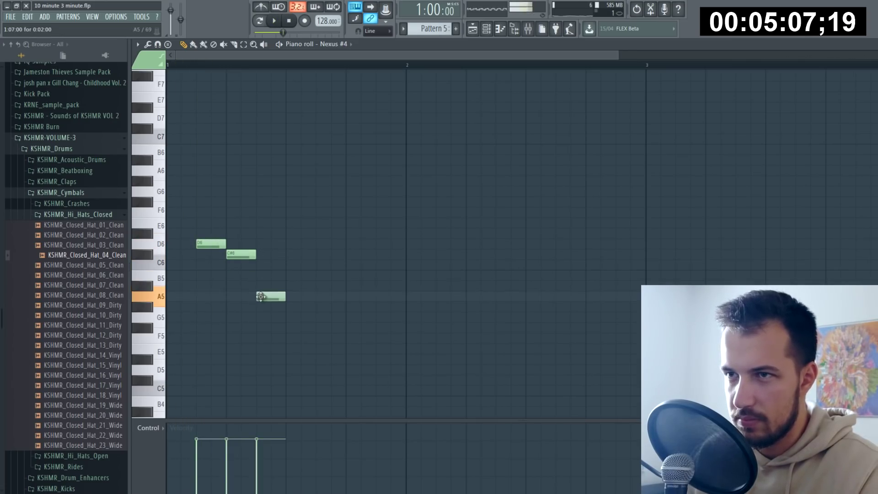
{"action": "key", "text": "space"}
{"action": "key", "text": "space"}
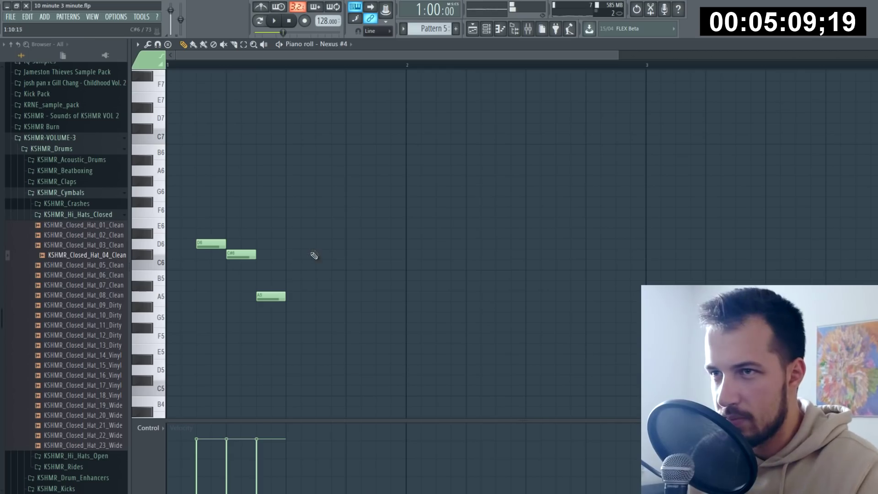
Step: Try another D6 note after the A5, play the phrase, and remove the added note
{"action": "left_click", "coordinate": [318, 244]}
{"action": "key", "text": "space"}
{"action": "right_click", "coordinate": [331, 245]}
{"action": "key", "text": "space"}
{"action": "key", "text": "space"}
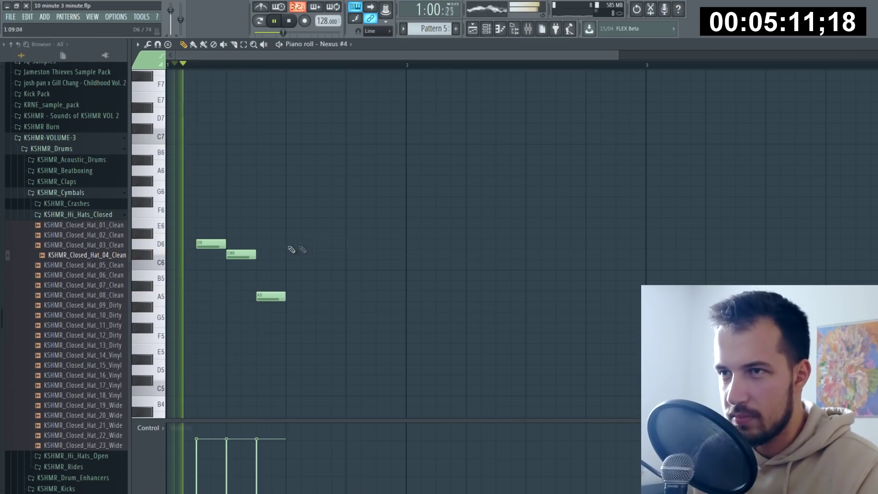
Step: Add two-step D6, C#6, A5 and D6 notes at 1:09, 1:11, 1:13 and 1:15, and audition the phrase
{"action": "left_click", "coordinate": [293, 244]}
{"action": "left_click", "coordinate": [323, 254]}
{"action": "left_click", "coordinate": [353, 296]}
{"action": "key", "text": "space"}
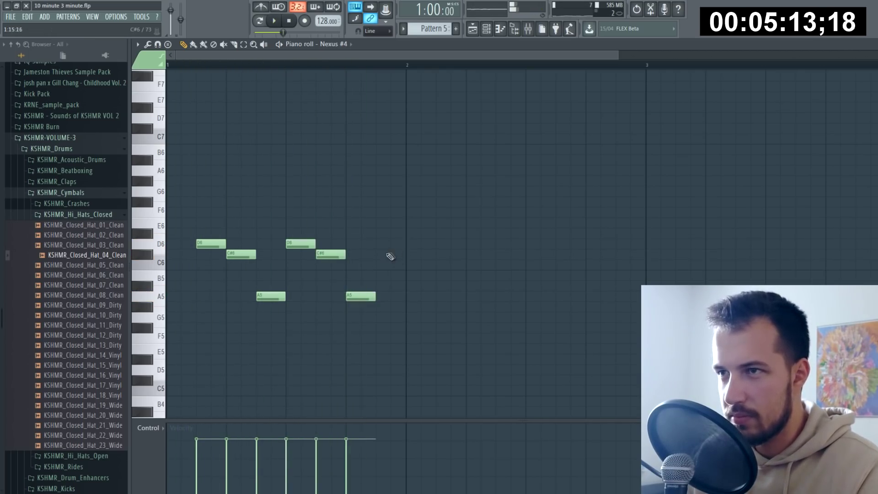
{"action": "left_click", "coordinate": [382, 246]}
{"action": "key", "text": "space"}
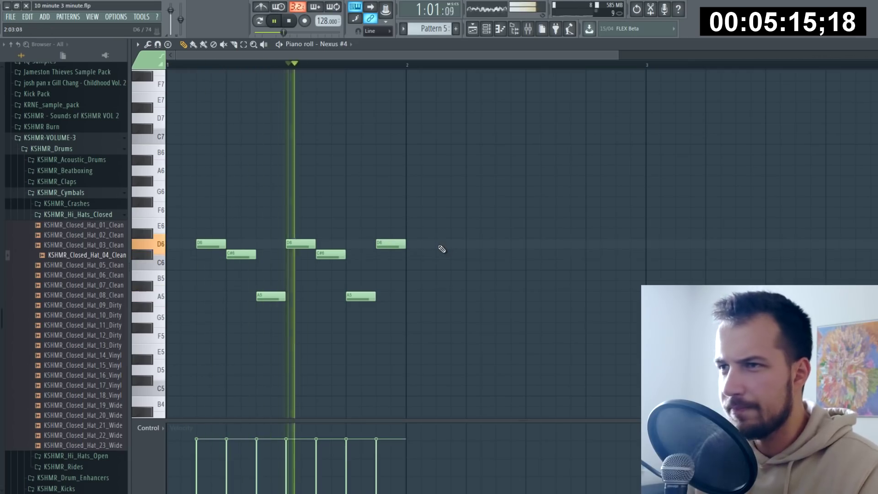
Step: Start the second bar with two-step D6, C#6 and F#5 notes at 2:03, 2:05 and 2:07, and play the phrase
{"action": "left_click", "coordinate": [441, 246]}
{"action": "key", "text": "space"}
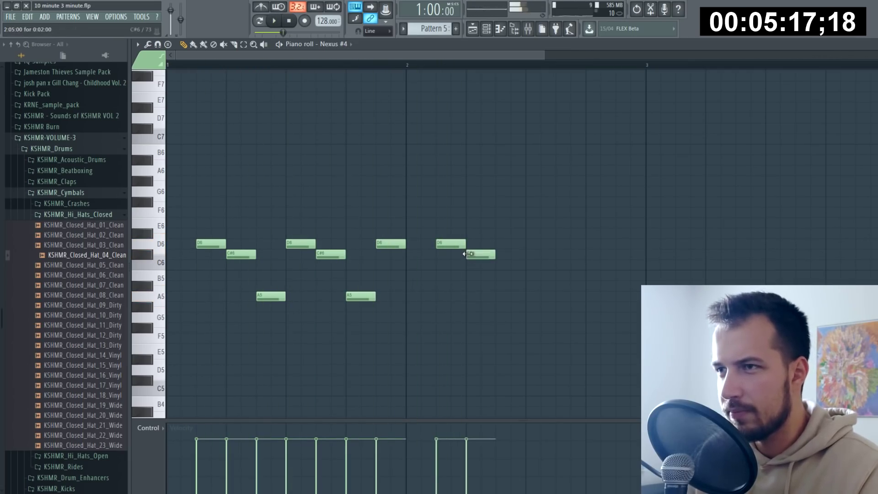
{"action": "left_click_drag", "start_coordinate": [499, 297], "coordinate": [499, 330]}
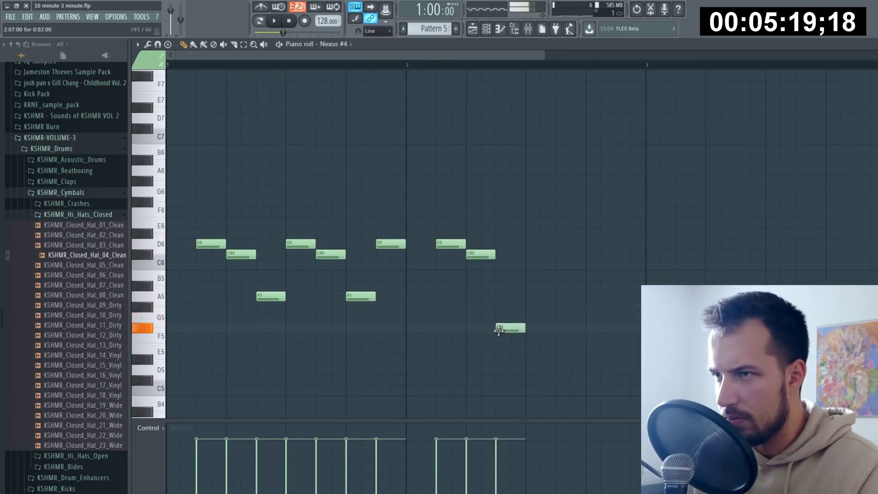
{"action": "key", "text": "space"}
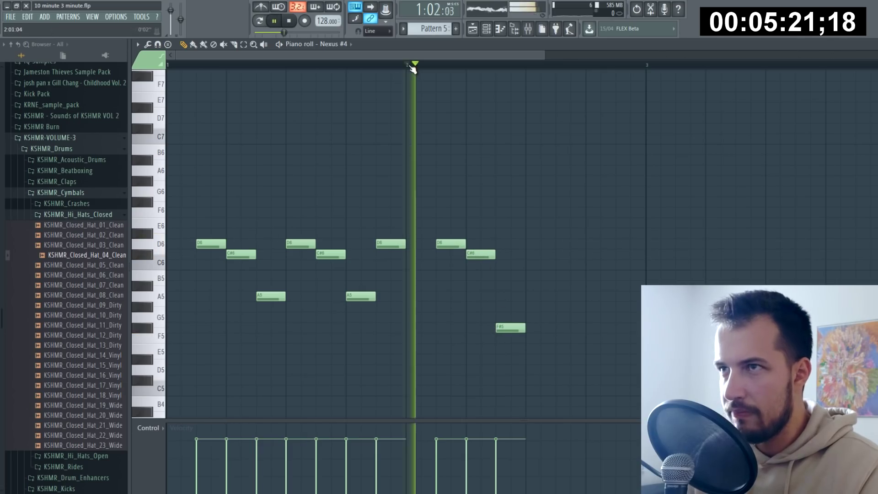
Step: Fill out bar 2 with D6, C#6, F#5 and D6 notes at 2:09, 2:11, 2:13 and 2:15, checking with playback
{"action": "scroll", "coordinate": [427, 172], "scroll_direction": "down", "scroll_amount": 2, "text": "ctrl"}
{"action": "left_click", "coordinate": [399, 244]}
{"action": "left_click", "coordinate": [417, 255]}
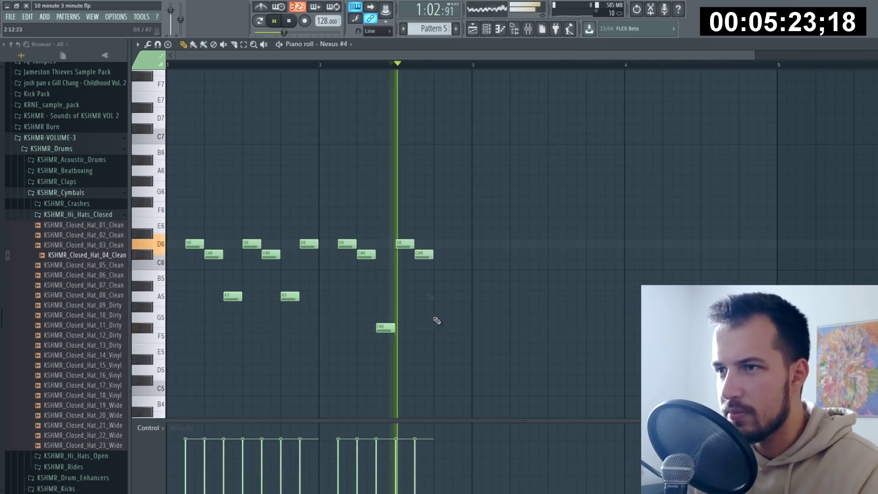
{"action": "left_click", "coordinate": [437, 328]}
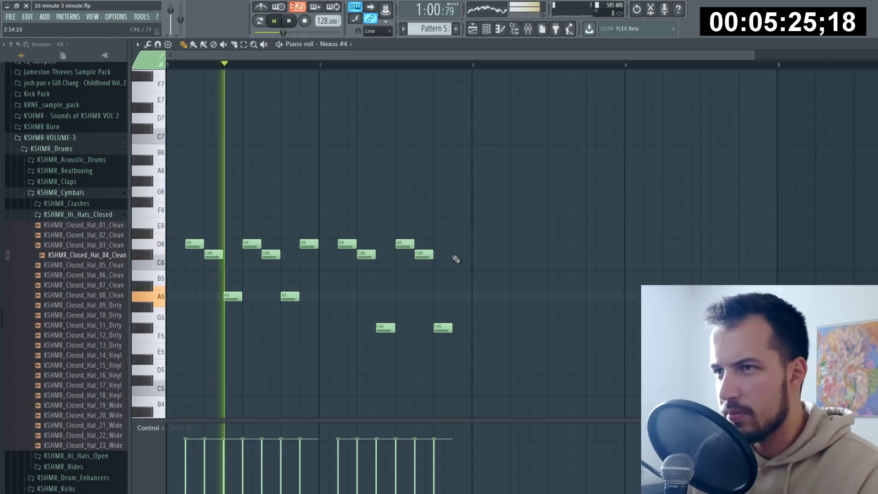
{"action": "left_click", "coordinate": [459, 243]}
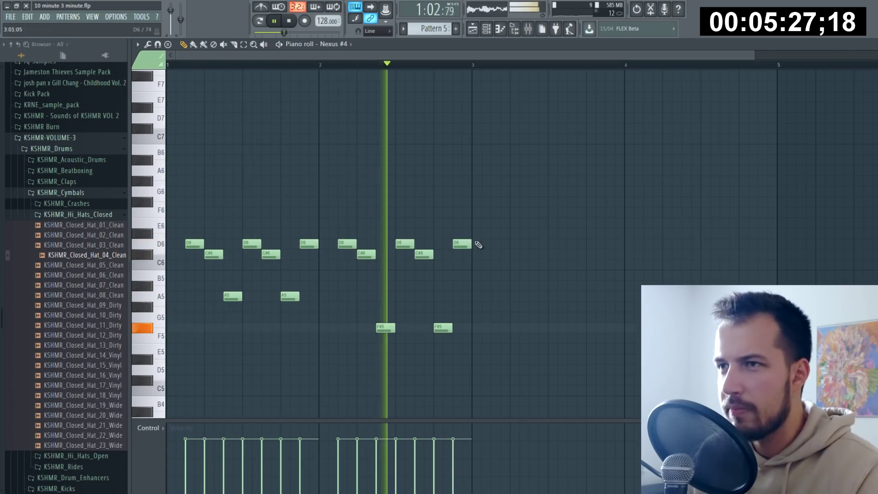
{"action": "key", "text": "space"}
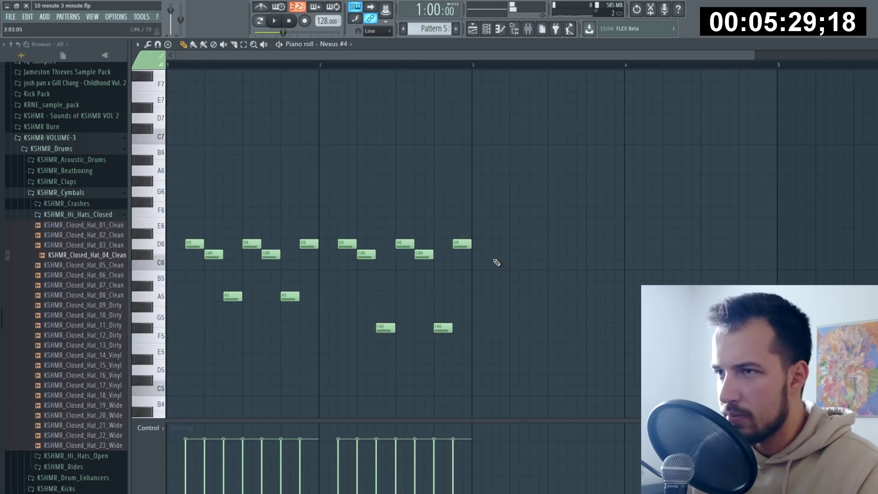
Step: Add two-step D6, C#6 and A5 notes at 3:03, 3:05 and 3:07, and audition from bar 3
{"action": "left_click", "coordinate": [494, 243]}
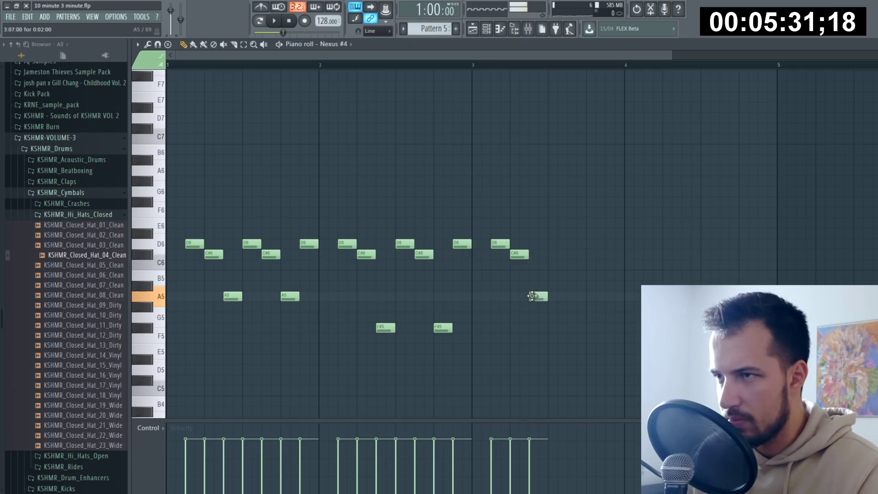
{"action": "left_click", "coordinate": [473, 65]}
{"action": "key", "text": "space"}
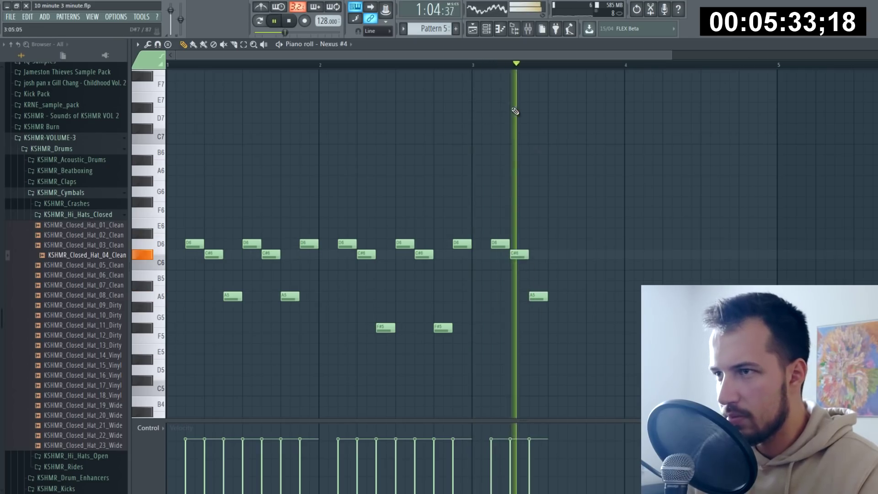
Step: Complete the melody with D6, C#6, A5, E6 from 3:09 and E6, D6, C#6, D6, E6, D6, C#6 from 4:03, and play it back
{"action": "key", "text": "space"}
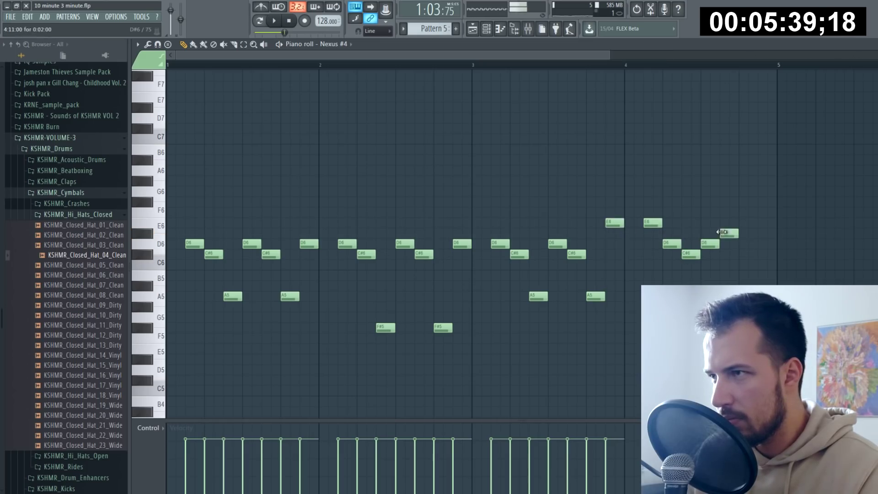
{"action": "left_click_drag", "start_coordinate": [721, 232], "coordinate": [728, 236]}
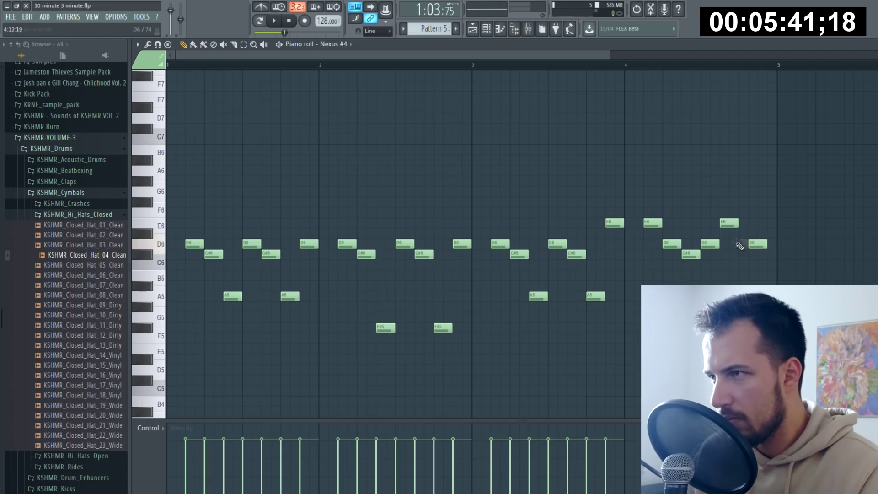
{"action": "left_click", "coordinate": [763, 253]}
{"action": "key", "text": "space"}
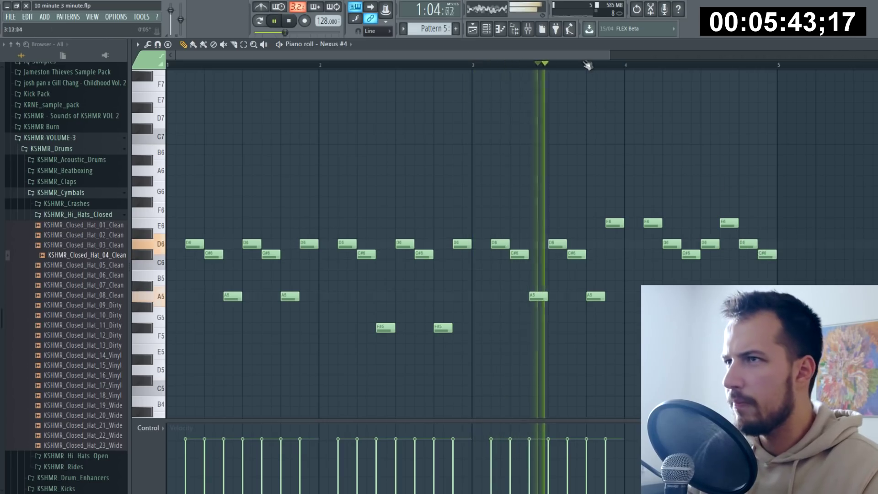
Step: Open Nexus #4 and try the LD Wargame Lead, SY Harmonic Wonder and SY Tritune presets from XP SID
{"action": "scroll", "coordinate": [584, 65], "scroll_direction": "down", "scroll_amount": 1}
{"action": "scroll", "coordinate": [584, 67], "scroll_direction": "down", "scroll_amount": 2}
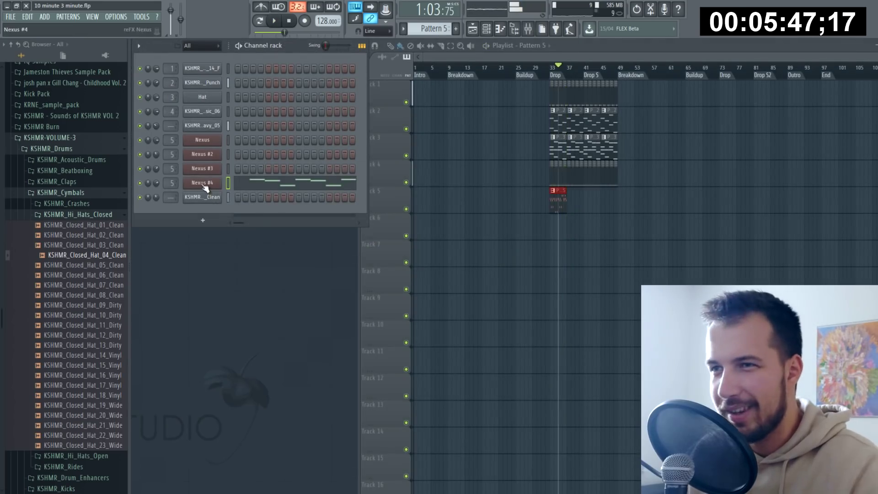
{"action": "left_click", "coordinate": [202, 182]}
{"action": "scroll", "coordinate": [459, 274], "scroll_direction": "down", "scroll_amount": 3}
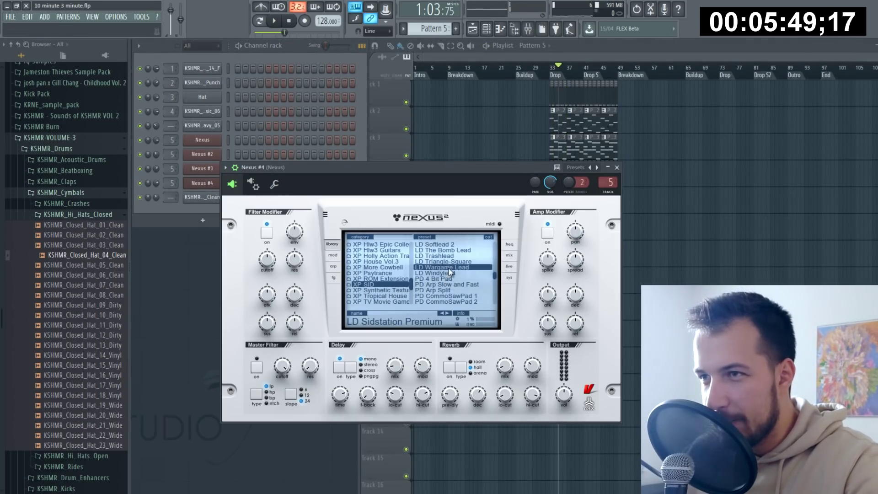
{"action": "left_click", "coordinate": [452, 268]}
{"action": "scroll", "coordinate": [453, 271], "scroll_direction": "down", "scroll_amount": 10}
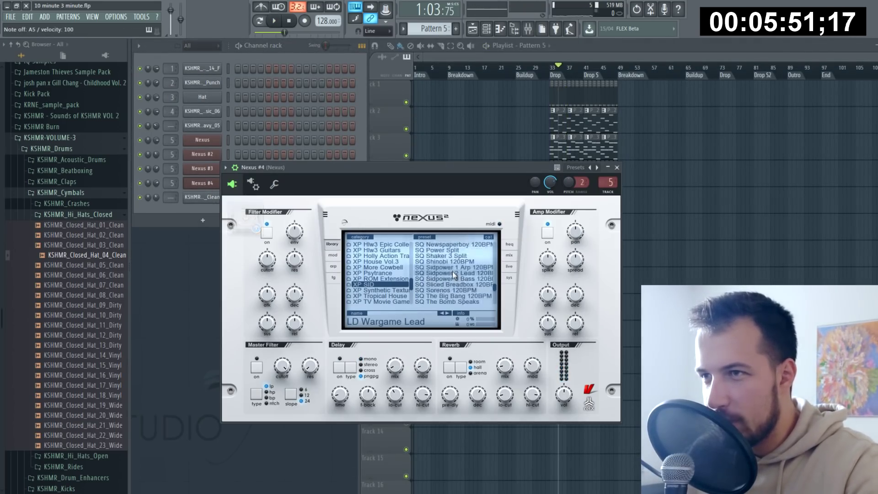
{"action": "left_click", "coordinate": [448, 273]}
{"action": "scroll", "coordinate": [459, 276], "scroll_direction": "down", "scroll_amount": 4}
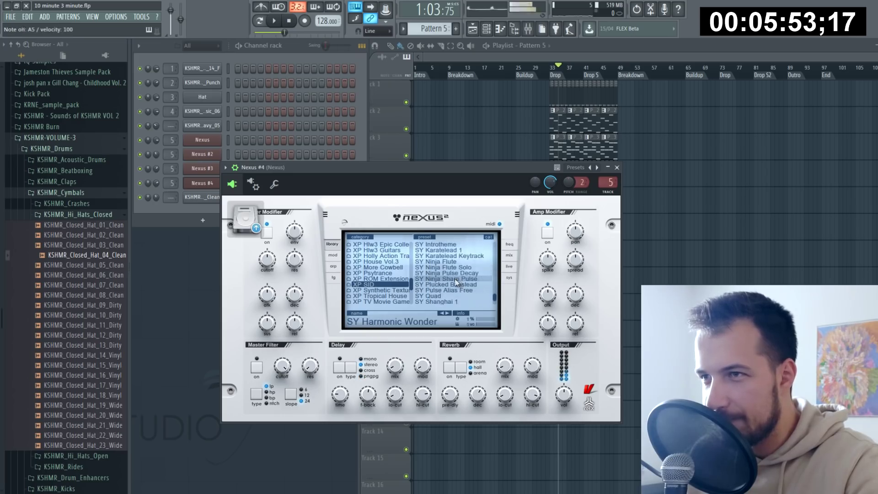
{"action": "left_click", "coordinate": [452, 278]}
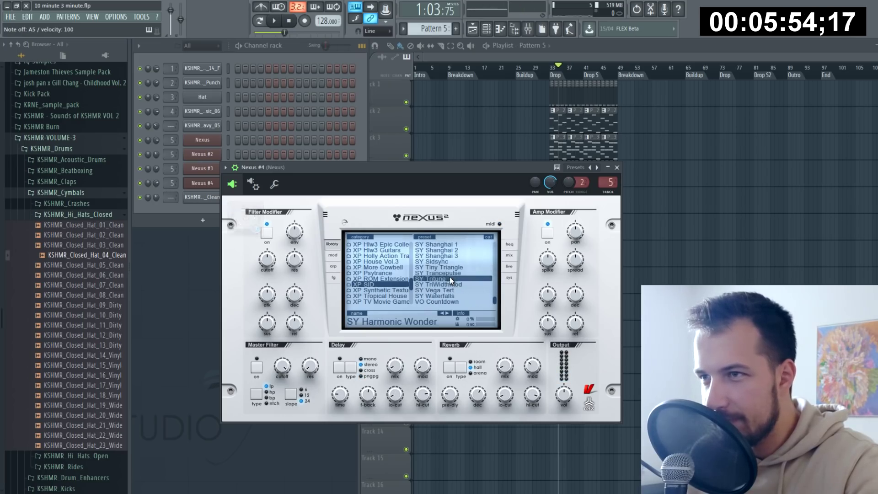
Step: Try the GT West Times Guitar ++ preset from XP Hlw3 Guitars on the melody and browse that category's remaining presets
{"action": "left_click", "coordinate": [387, 263]}
{"action": "scroll", "coordinate": [387, 266], "scroll_direction": "up", "scroll_amount": 1}
{"action": "left_click", "coordinate": [387, 273]}
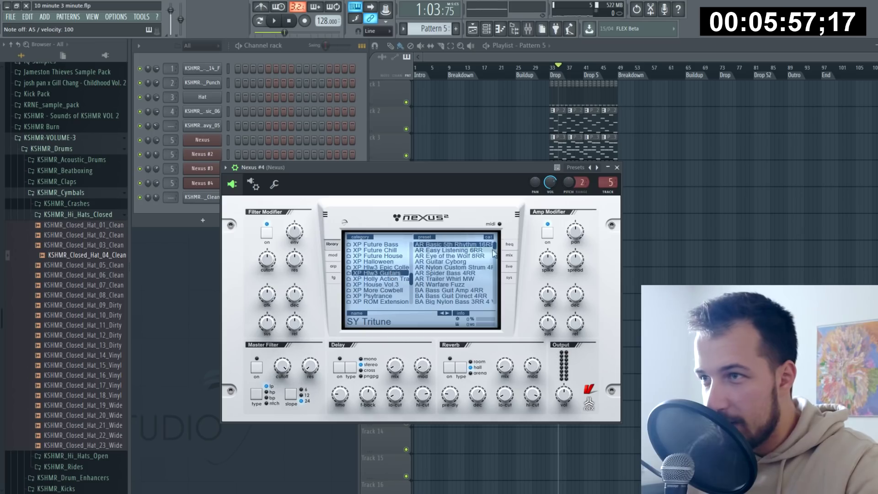
{"action": "left_click_drag", "start_coordinate": [494, 246], "coordinate": [495, 280]}
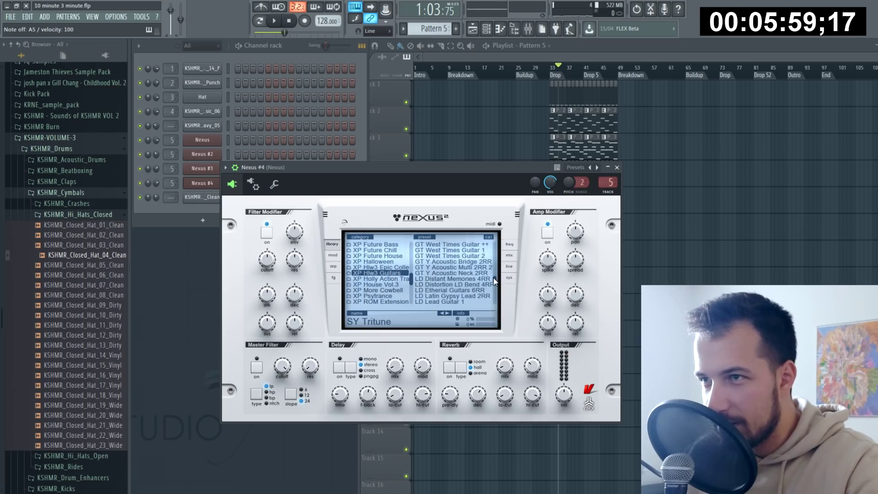
{"action": "scroll", "coordinate": [439, 263], "scroll_direction": "up", "scroll_amount": 3}
{"action": "left_click", "coordinate": [462, 267]}
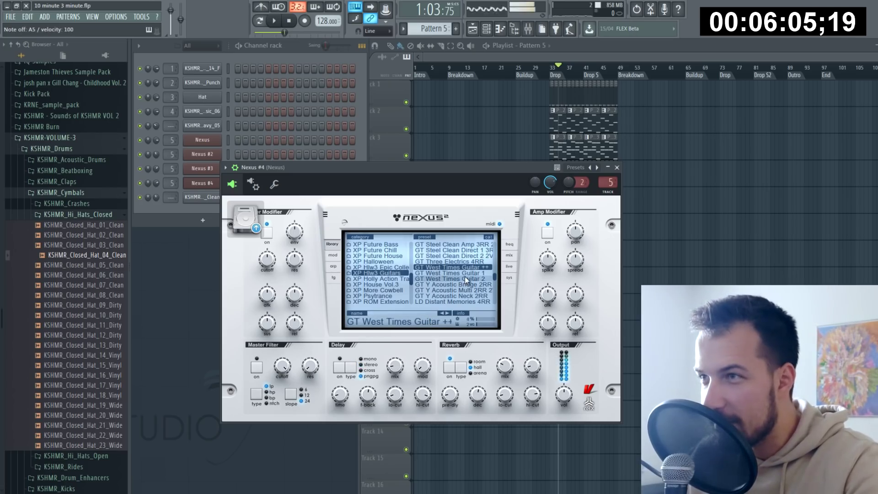
{"action": "scroll", "coordinate": [462, 274], "scroll_direction": "down", "scroll_amount": 4}
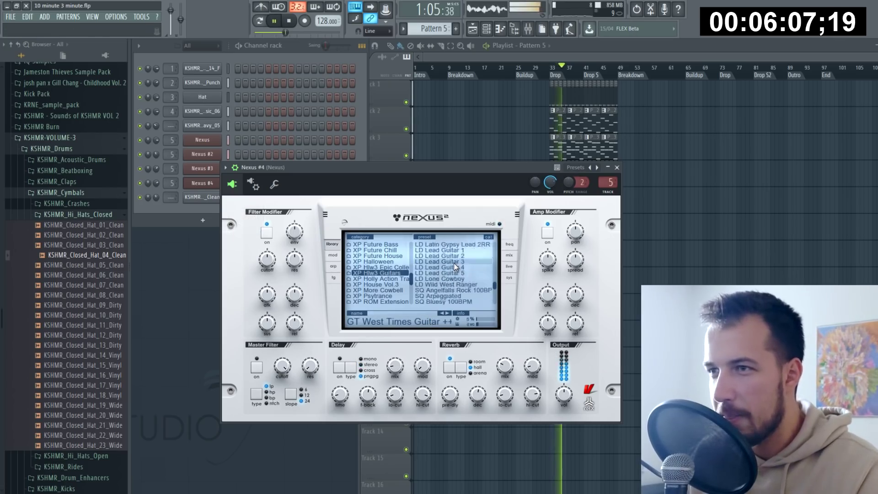
{"action": "scroll", "coordinate": [455, 265], "scroll_direction": "down", "scroll_amount": 3}
{"action": "key", "text": "space"}
{"action": "scroll", "coordinate": [457, 276], "scroll_direction": "down", "scroll_amount": 3}
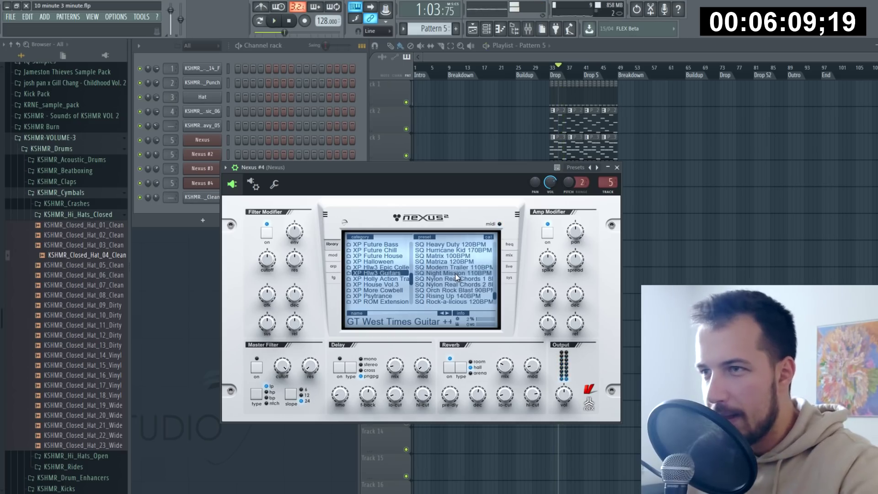
Step: Audition BL Italo Bells 2 and BA Whoop Offbeat from XP Dance Vol.2, load BL Crystalbells in Nexus #4, and close the instrument
{"action": "left_click", "coordinate": [382, 296]}
{"action": "scroll", "coordinate": [382, 293], "scroll_direction": "up", "scroll_amount": 3}
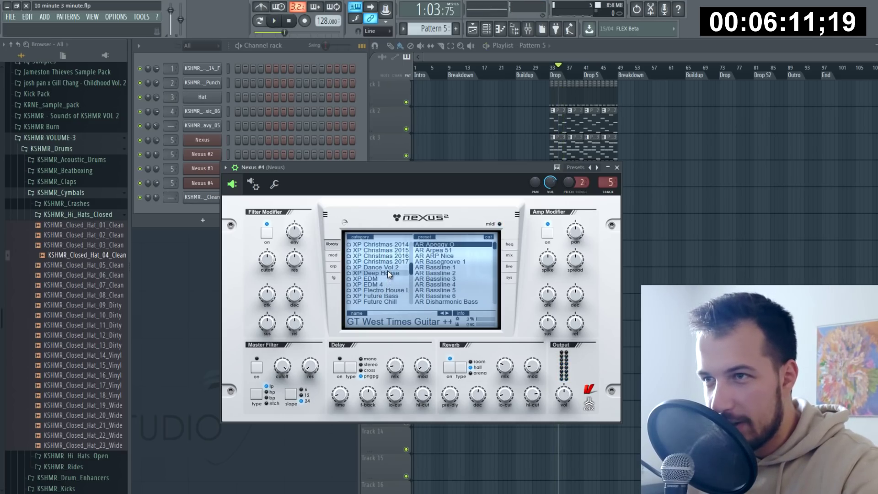
{"action": "left_click", "coordinate": [387, 269]}
{"action": "scroll", "coordinate": [471, 265], "scroll_direction": "down", "scroll_amount": 6}
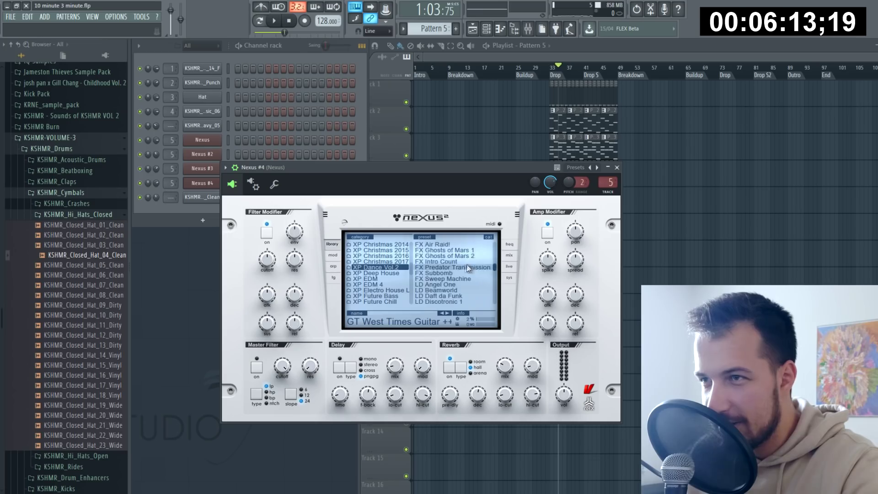
{"action": "scroll", "coordinate": [467, 269], "scroll_direction": "up", "scroll_amount": 3}
{"action": "left_click", "coordinate": [447, 280]}
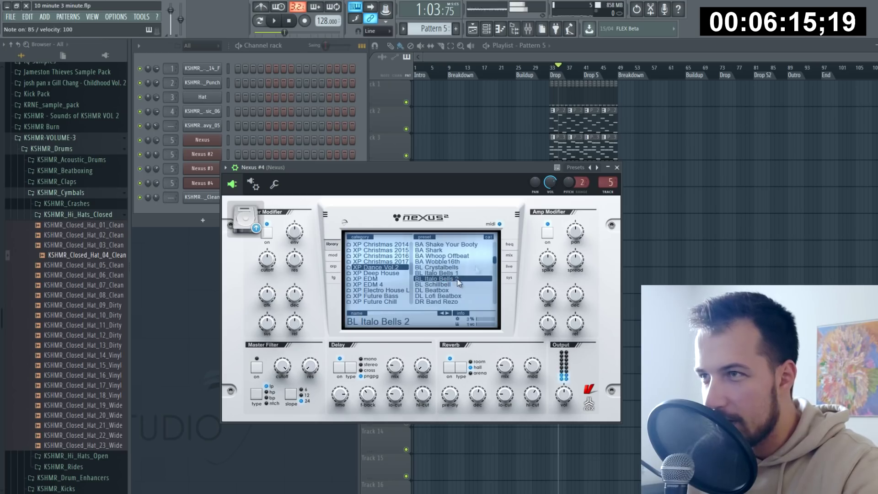
{"action": "key", "text": "space"}
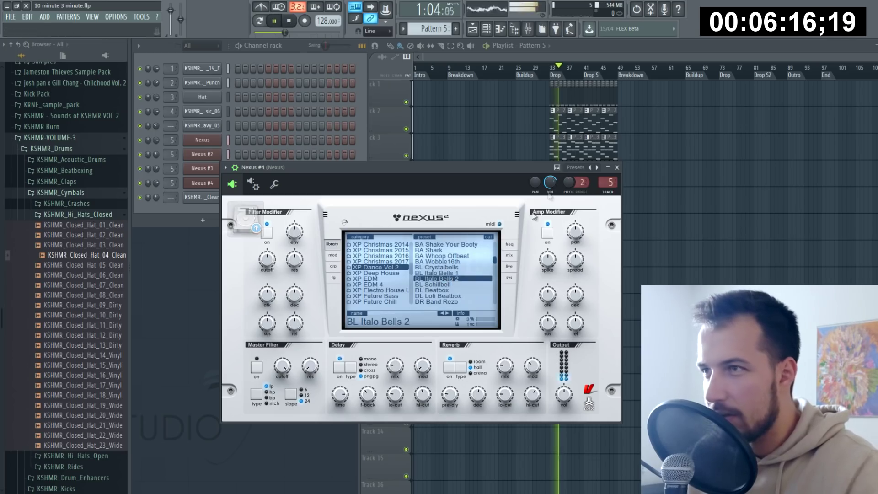
{"action": "key", "text": "space"}
{"action": "left_click", "coordinate": [449, 256]}
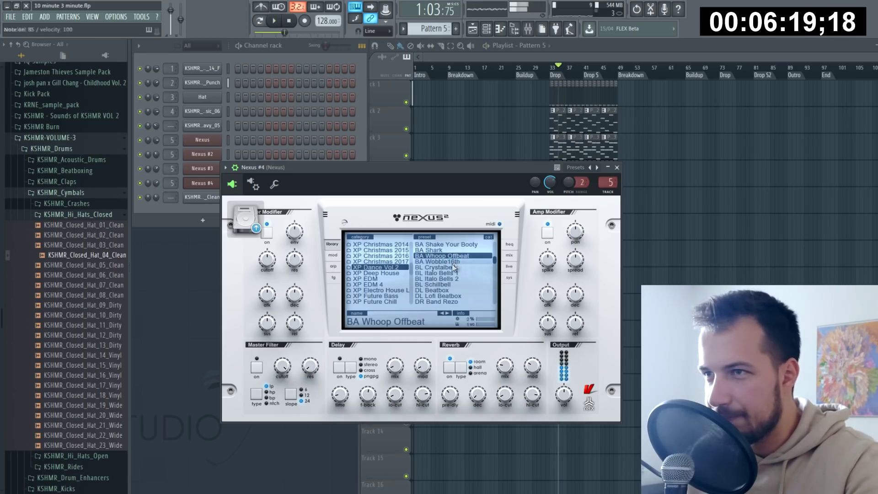
{"action": "left_click", "coordinate": [447, 267]}
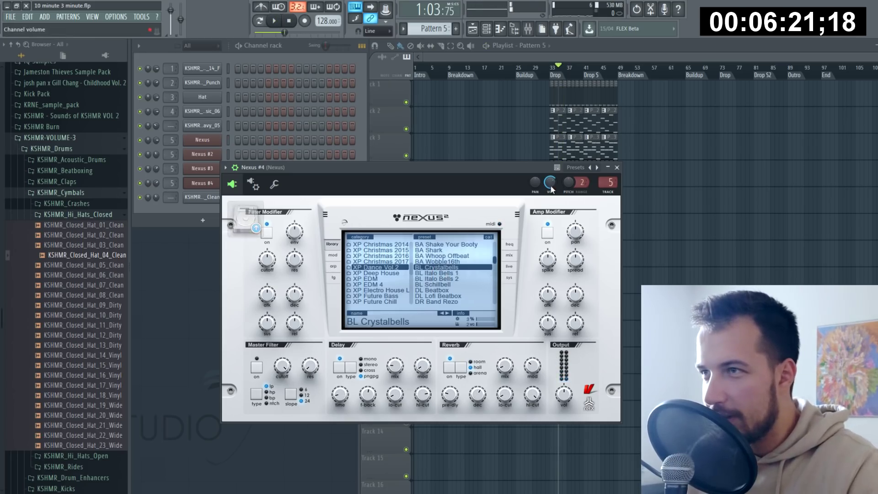
{"action": "left_click", "coordinate": [617, 168]}
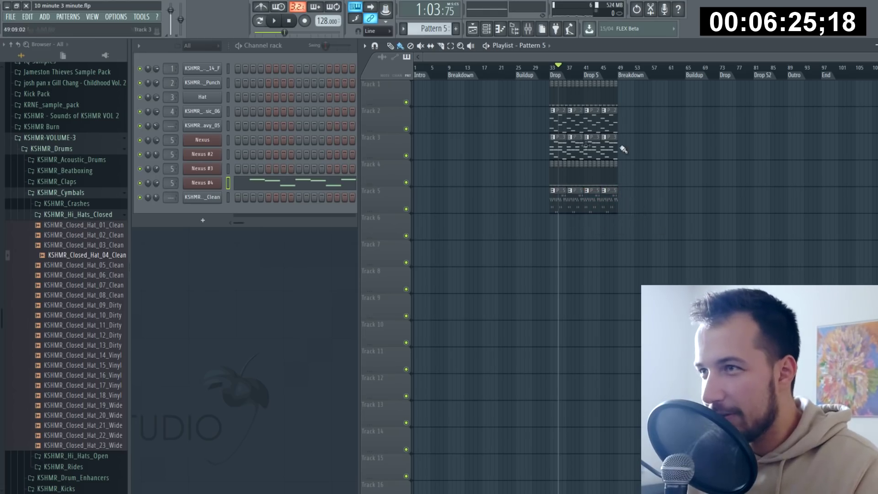
Step: Copy the chord clips from the drop on Track 3 to the Intro at bar 1, and play the song from the start
{"action": "left_click_drag", "start_coordinate": [624, 149], "coordinate": [422, 148]}
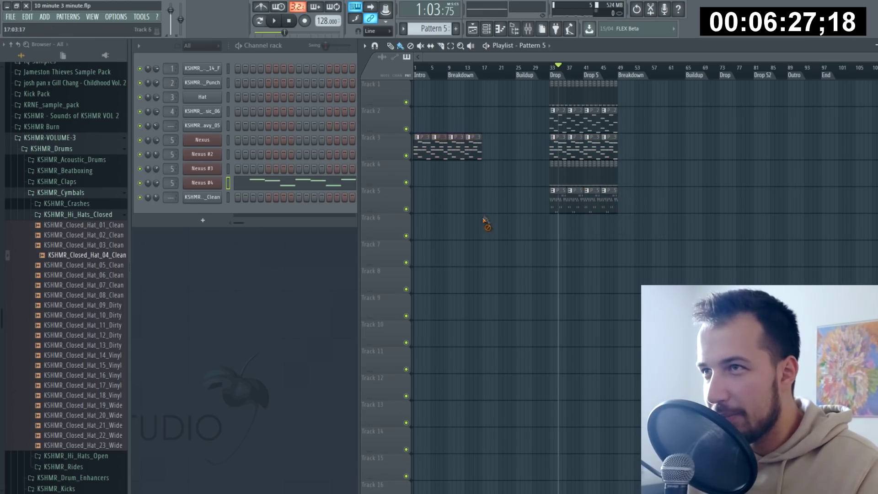
{"action": "key", "text": "space"}
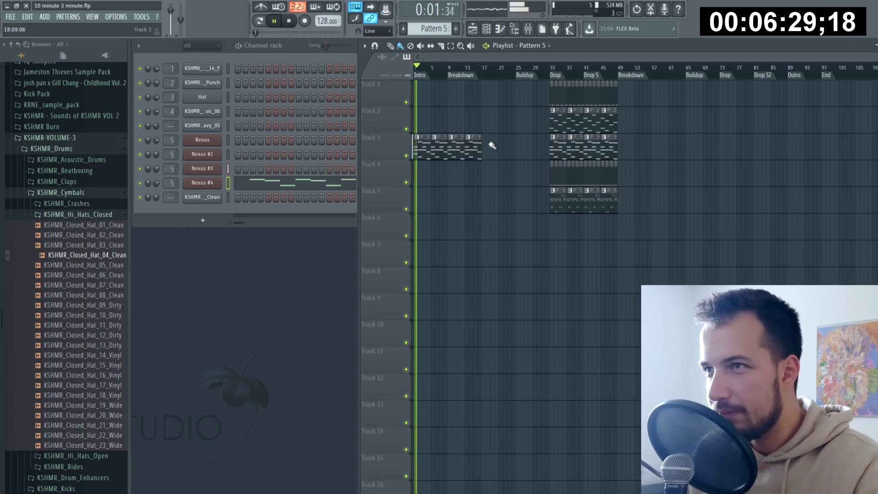
{"action": "left_click_drag", "start_coordinate": [487, 135], "coordinate": [468, 158]}
{"action": "left_click", "coordinate": [490, 180], "text": "ctrl"}
Step: Place one Pattern 3 clip on Track 2 at bar 9, the Breakdown marker, and make it unique
{"action": "left_click", "coordinate": [558, 122]}
{"action": "left_click_drag", "start_coordinate": [469, 121], "coordinate": [458, 122]}
{"action": "left_click", "coordinate": [451, 110]}
{"action": "left_click", "coordinate": [476, 176]}
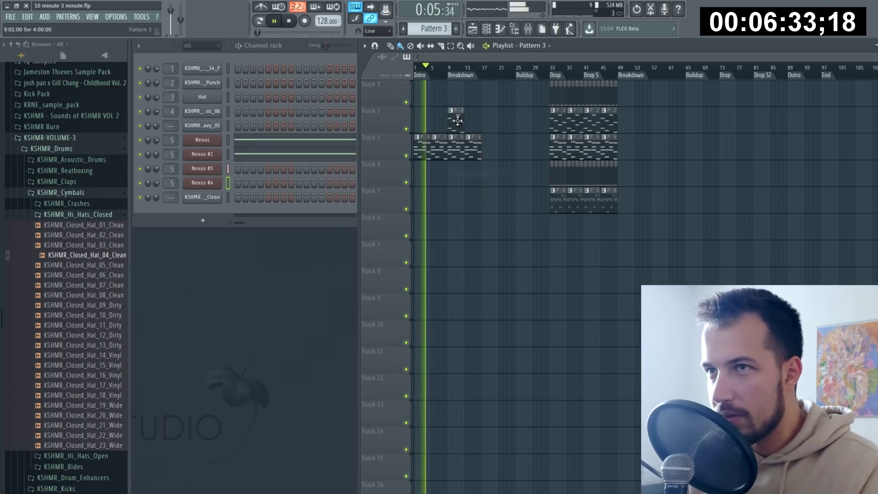
Step: Cut the Nexus #2 notes from the breakdown's bass clip and resume playback just before bar 9
{"action": "left_click", "coordinate": [228, 154]}
{"action": "key", "text": "ctrl+x"}
{"action": "left_click_drag", "start_coordinate": [439, 68], "coordinate": [444, 68]}
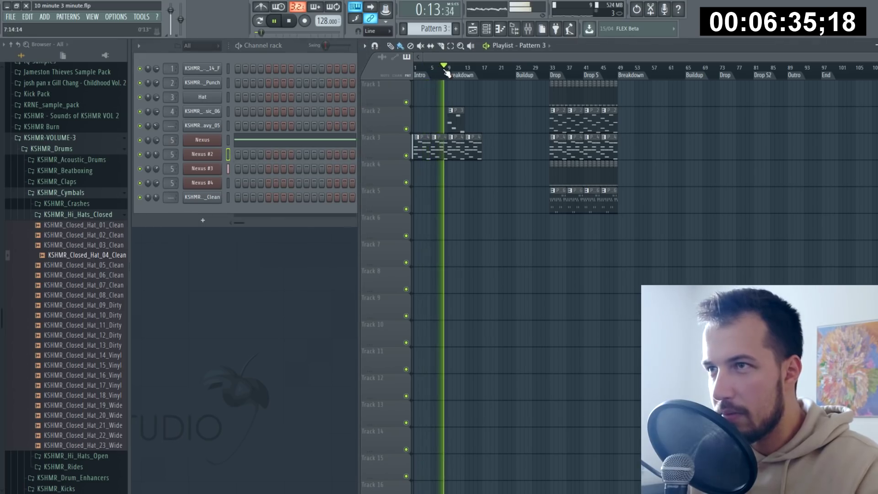
Step: Duplicate the breakdown's Pattern 3 and Pattern 4 clips on Tracks 2 and 3 until they reach the drop at bar 33
{"action": "scroll", "coordinate": [445, 67], "scroll_direction": "up", "scroll_amount": 2}
{"action": "left_click", "coordinate": [474, 117], "text": "ctrl"}
{"action": "key", "text": "ctrl+b"}
{"action": "left_click_drag", "start_coordinate": [515, 118], "coordinate": [470, 160]}
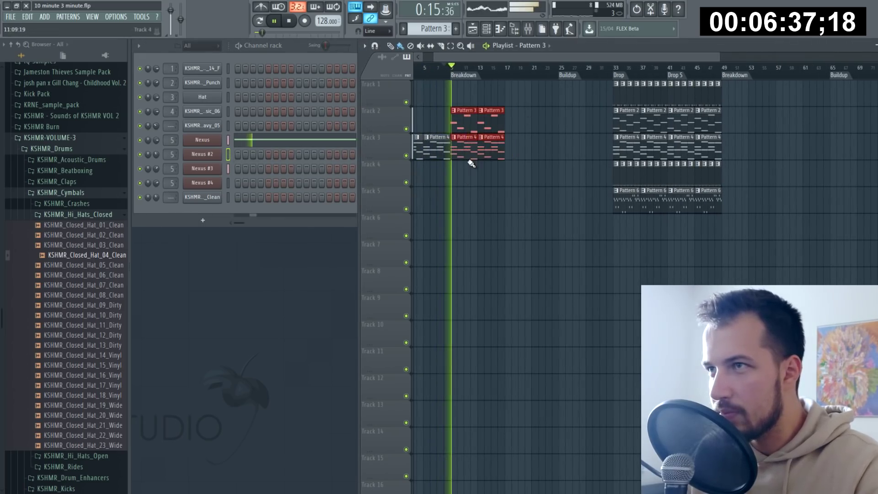
{"action": "key", "text": "ctrl+b"}
{"action": "left_click", "coordinate": [545, 178], "text": "ctrl"}
{"action": "left_click_drag", "start_coordinate": [573, 110], "coordinate": [521, 165]}
{"action": "key", "text": "ctrl+b"}
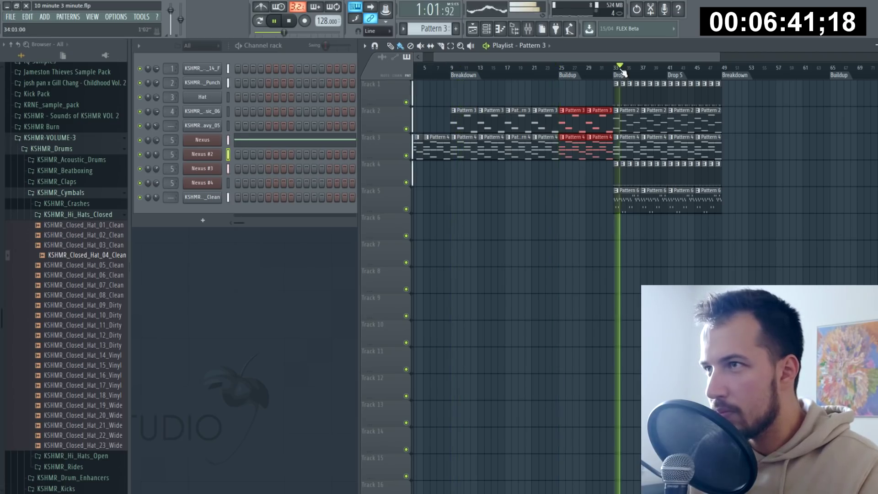
Step: Transpose the Nexus #4 melody in Pattern 6 down an octave while the drop plays, and stop playback
{"action": "scroll", "coordinate": [628, 70], "scroll_direction": "down", "scroll_amount": 2}
{"action": "right_click", "coordinate": [672, 232]}
{"action": "left_click", "coordinate": [567, 202]}
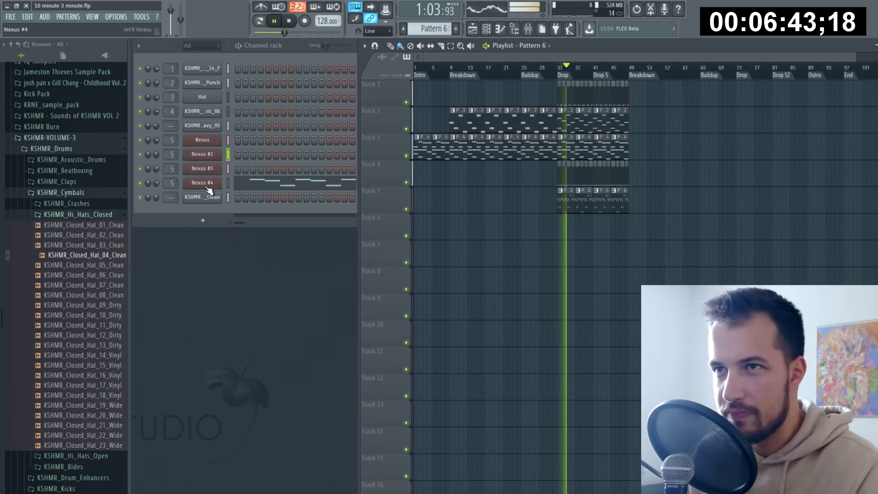
{"action": "left_click", "coordinate": [275, 184]}
{"action": "key", "text": "ctrl+Down"}
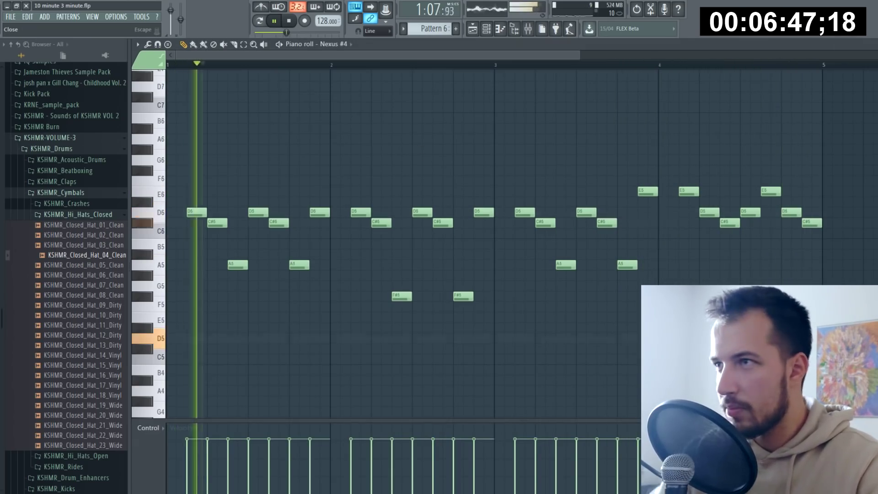
{"action": "key", "text": "Escape"}
{"action": "key", "text": "space"}
Step: Clone Nexus #4 as a second lead channel, copy its melody to the clone, and mute Nexus #4
{"action": "right_click", "coordinate": [208, 182]}
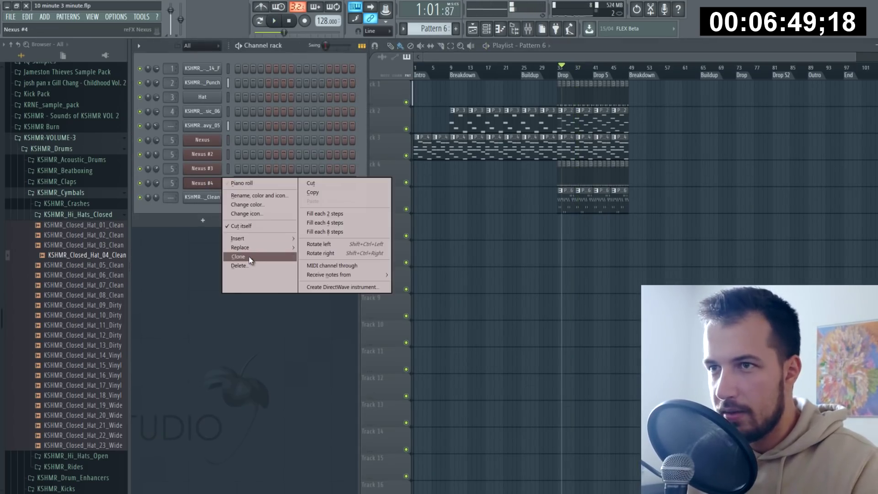
{"action": "left_click", "coordinate": [249, 256]}
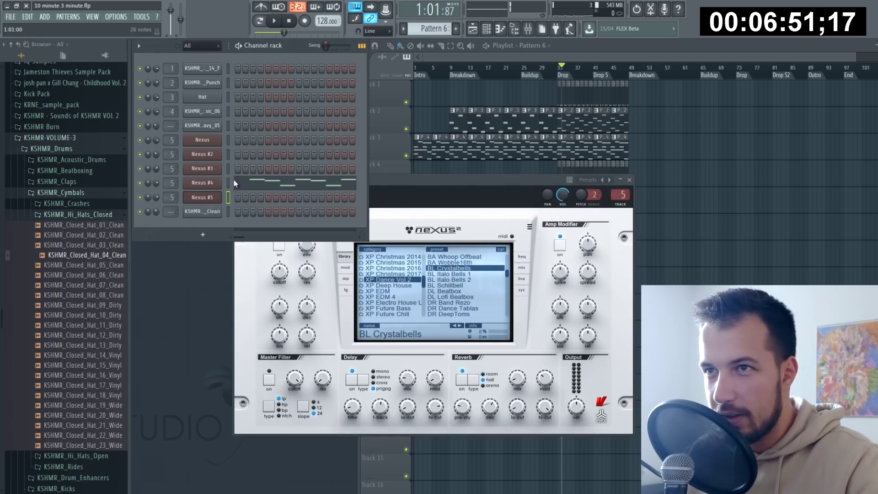
{"action": "left_click", "coordinate": [227, 197]}
{"action": "left_click", "coordinate": [202, 197]}
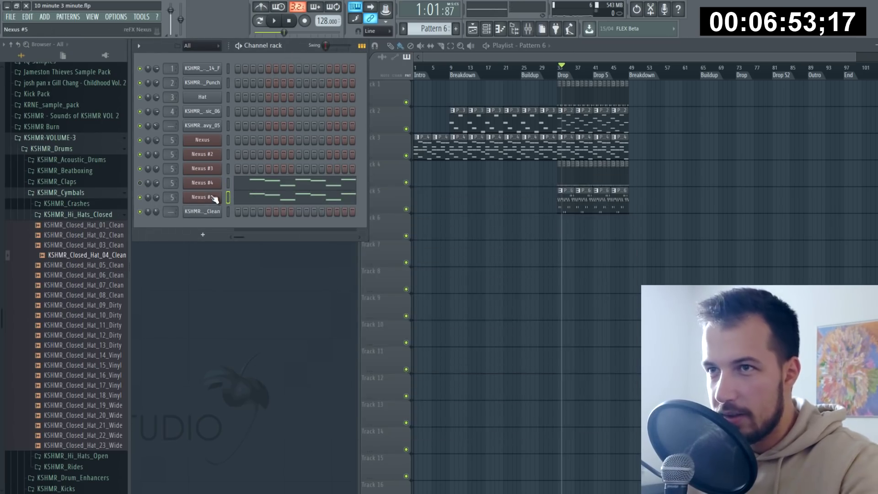
Step: Audition LD Quicksilver, LD Techno Darts and LD Piranha in Nexus #5 over the looping pattern, and load LD The Core Saw
{"action": "left_click", "coordinate": [202, 197]}
{"action": "scroll", "coordinate": [468, 288], "scroll_direction": "down", "scroll_amount": 5}
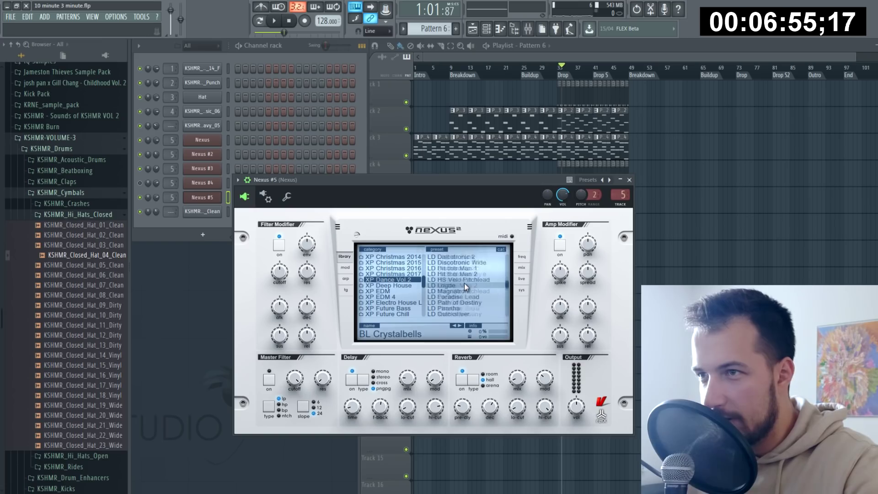
{"action": "left_click", "coordinate": [465, 285]}
{"action": "key", "text": "u"}
{"action": "left_click", "coordinate": [464, 296]}
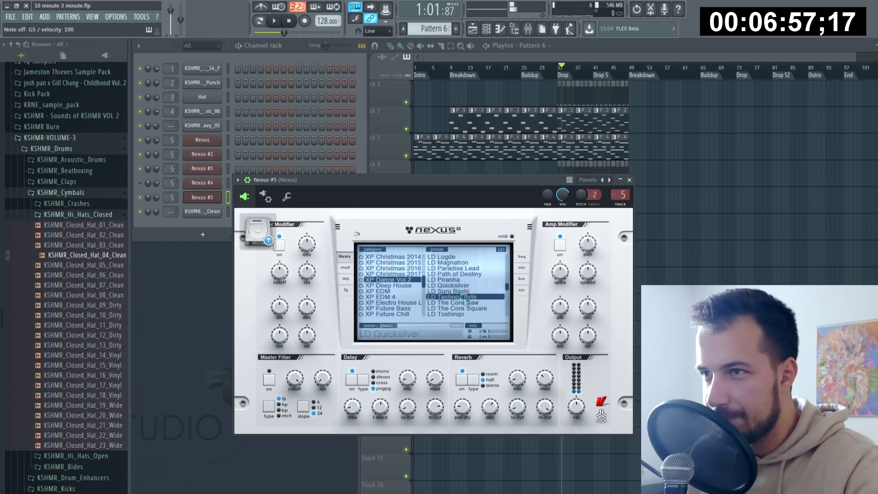
{"action": "key", "text": "u"}
{"action": "left_click", "coordinate": [273, 21]}
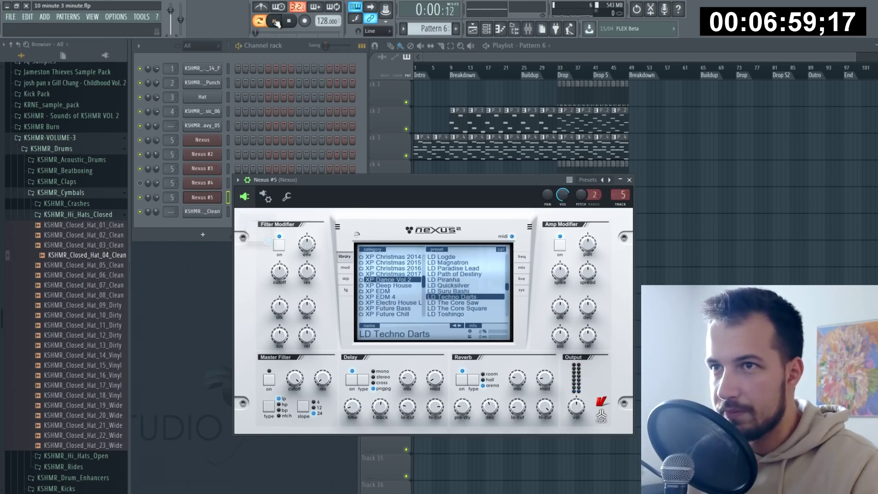
{"action": "left_click", "coordinate": [290, 51]}
{"action": "left_click", "coordinate": [465, 303]}
{"action": "scroll", "coordinate": [471, 299], "scroll_direction": "down", "scroll_amount": 2}
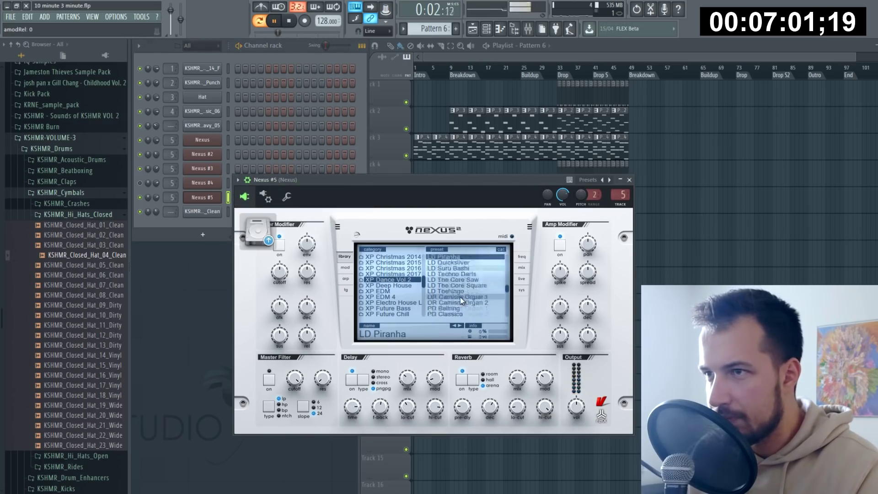
{"action": "scroll", "coordinate": [476, 299], "scroll_direction": "down", "scroll_amount": 2}
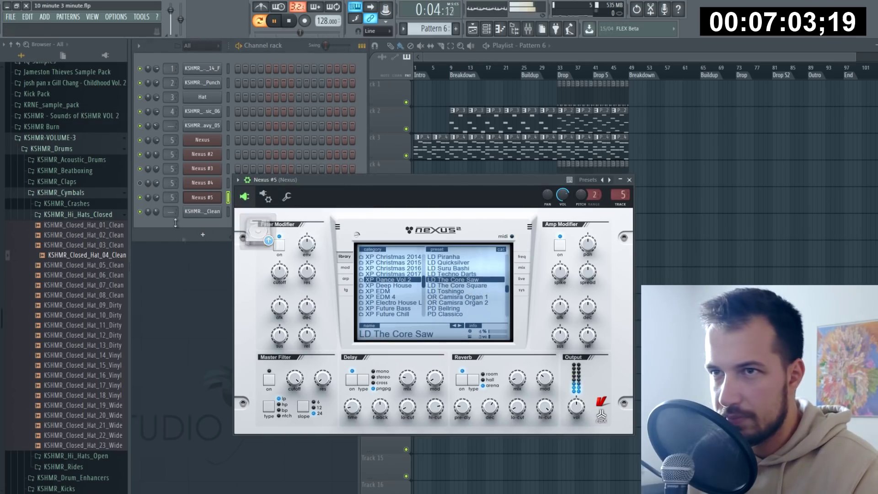
Step: Raise the Nexus #5 melody an octave and play it layered with Nexus #4 in the drop
{"action": "left_click", "coordinate": [157, 207]}
{"action": "left_click", "coordinate": [306, 200]}
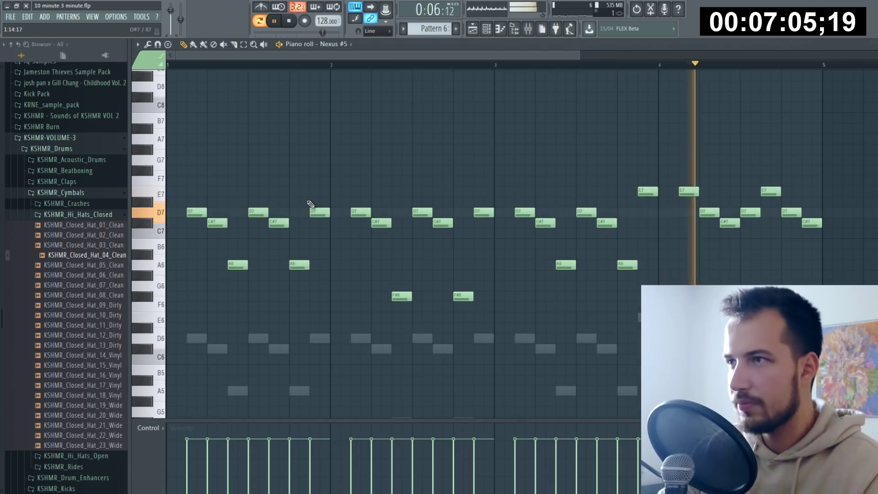
{"action": "key", "text": "Escape"}
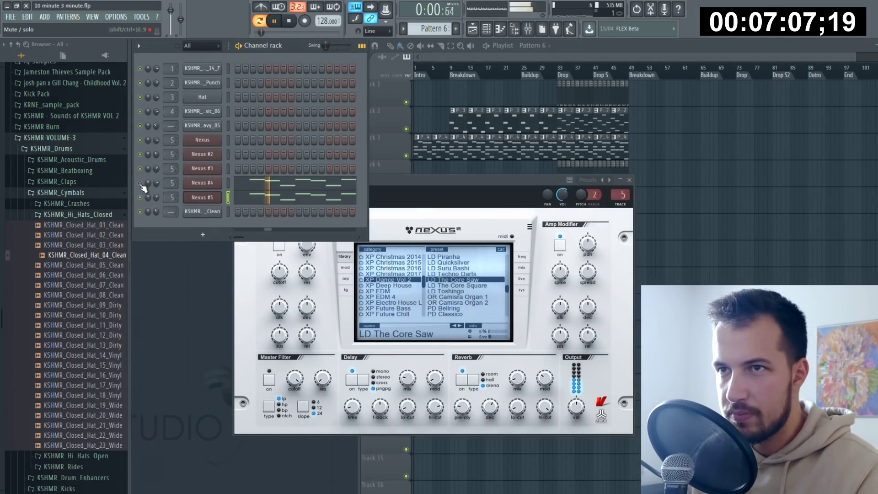
{"action": "key", "text": "F5"}
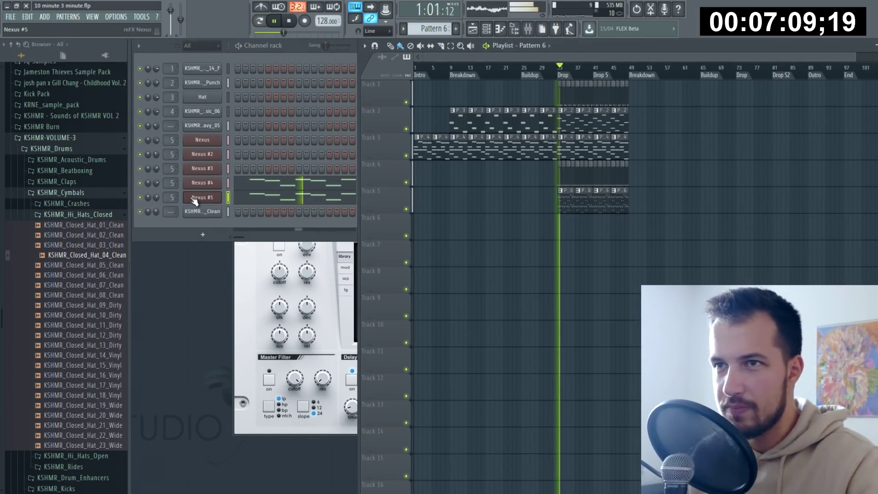
{"action": "left_click", "coordinate": [211, 199]}
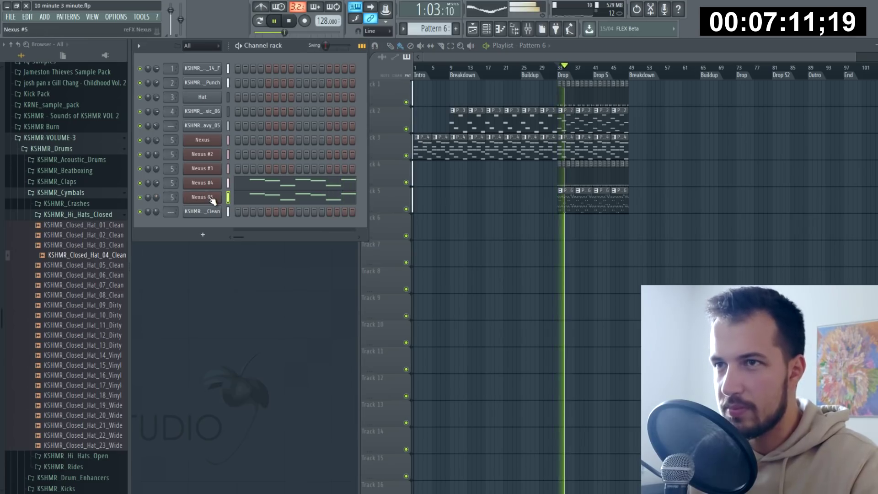
Step: Audition LD The Core Square in Nexus #5, load LD Toshingo, check it in the drop, and close the instrument
{"action": "left_click", "coordinate": [210, 199]}
{"action": "key", "text": "space"}
{"action": "left_click", "coordinate": [462, 292]}
{"action": "key", "text": "n"}
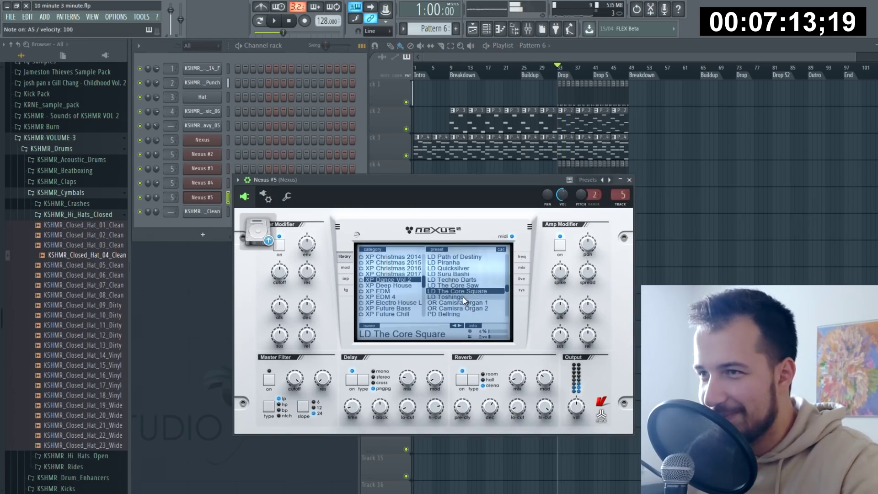
{"action": "left_click", "coordinate": [463, 298]}
{"action": "scroll", "coordinate": [469, 290], "scroll_direction": "down", "scroll_amount": 3}
{"action": "key", "text": "space"}
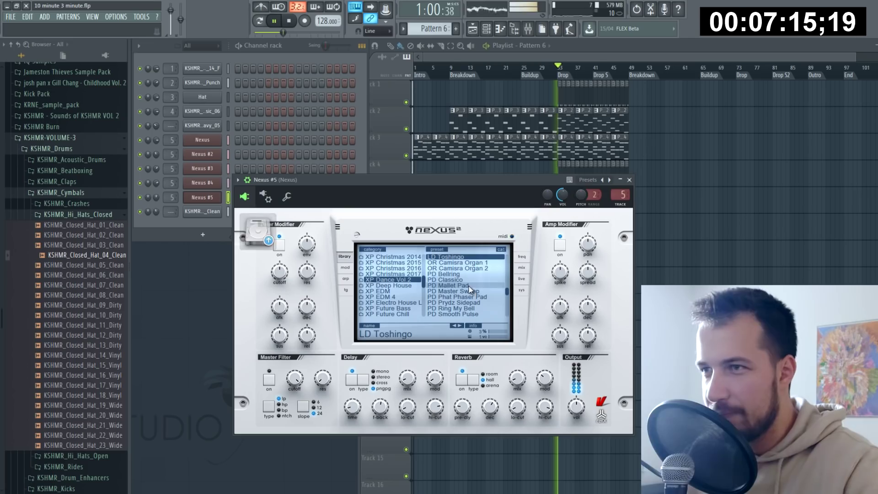
{"action": "left_click", "coordinate": [629, 179]}
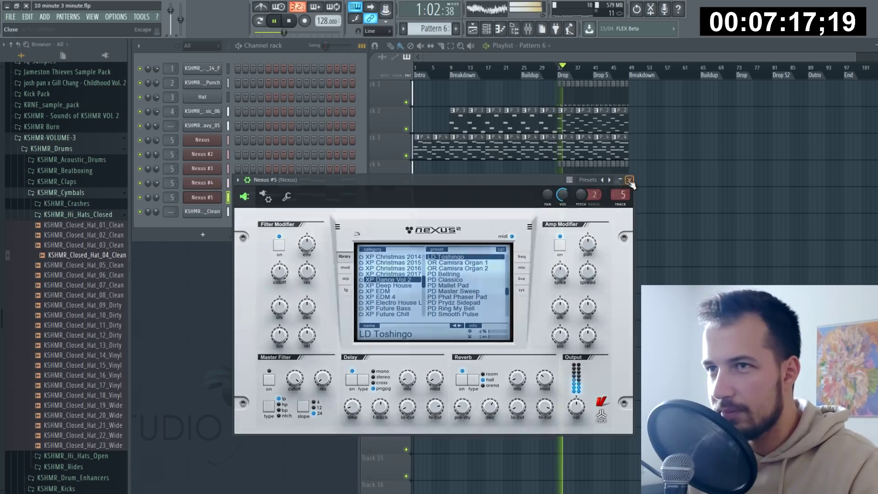
{"action": "key", "text": "space"}
Step: Create Pattern 7 with the Nexus #4 melody and fill the buildup on Track 4 with it from bar 25 to the drop
{"action": "key", "text": "F4"}
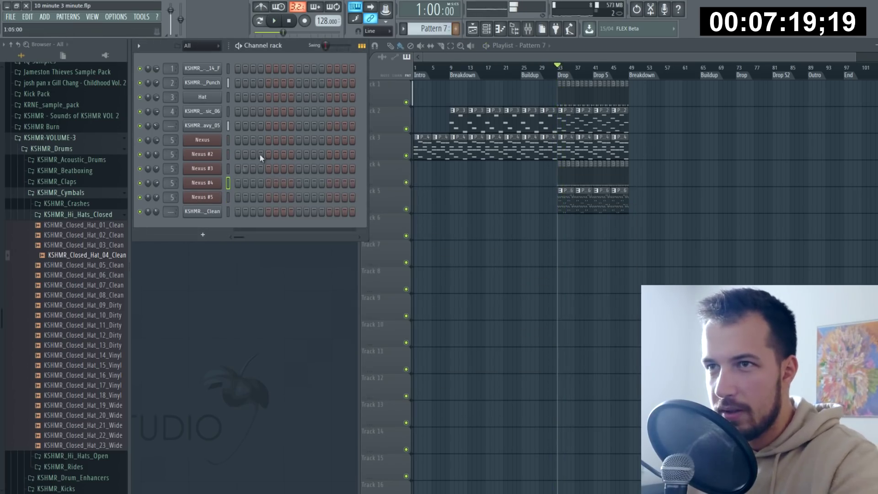
{"action": "left_click", "coordinate": [229, 182]}
{"action": "key", "text": "ctrl+v"}
{"action": "left_click", "coordinate": [525, 176]}
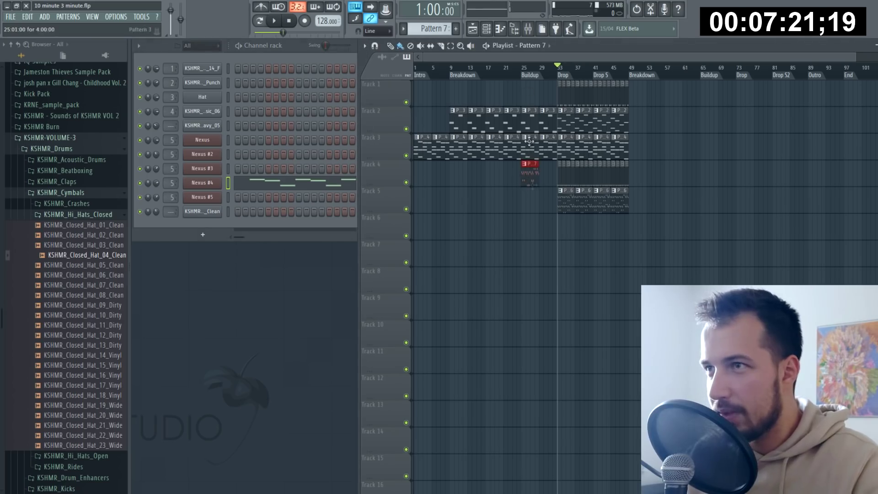
Step: Assign Nexus #4 to a free mixer track and route that track only to the Nexus mixer track
{"action": "left_click", "coordinate": [208, 184]}
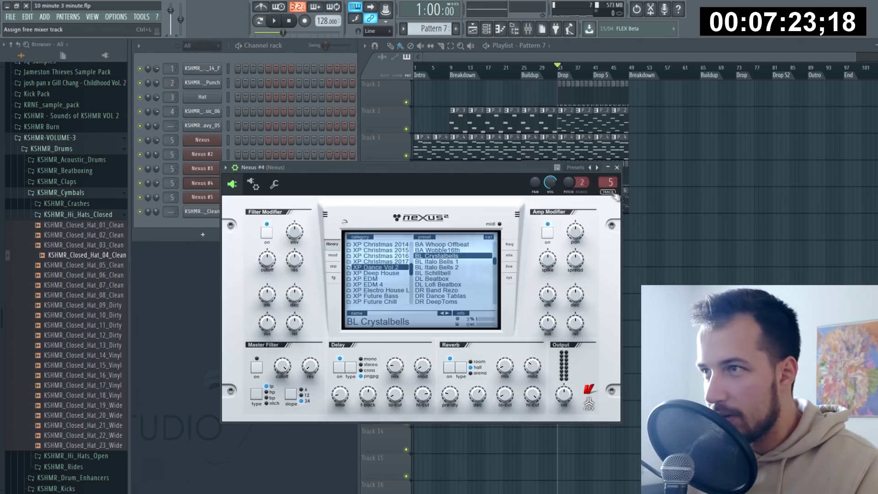
{"action": "key", "text": "ctrl+l"}
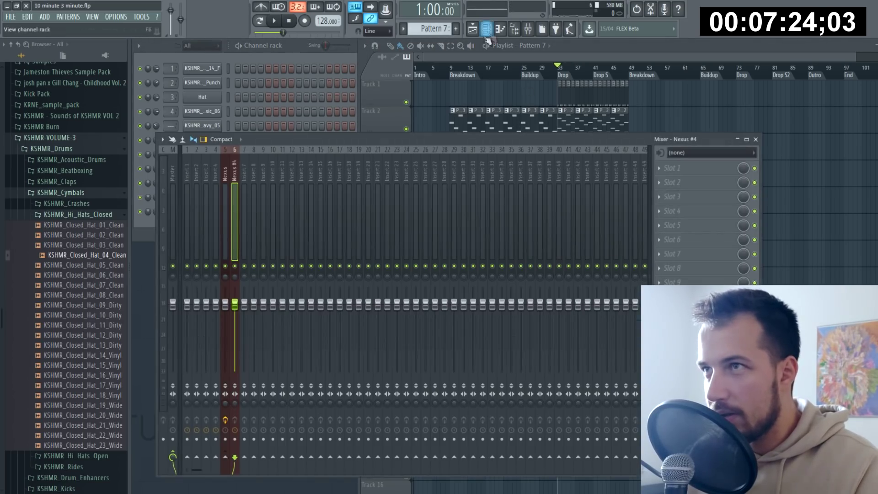
{"action": "right_click", "coordinate": [228, 459]}
{"action": "left_click", "coordinate": [245, 449]}
Step: Add Fruity Parametric EQ 2 in slot 10 of the Nexus #4 track, make band 7 a low-pass filter, and lower its cutoff to between bands 3 and 4
{"action": "left_click", "coordinate": [659, 296]}
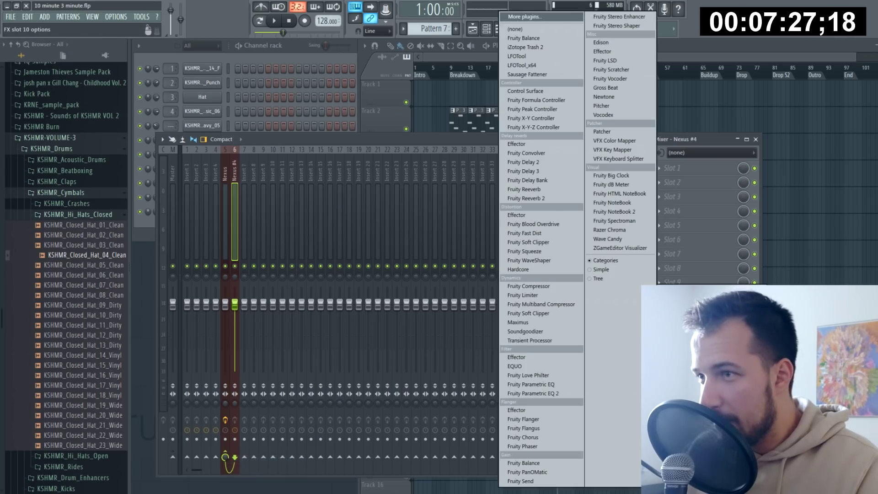
{"action": "left_click", "coordinate": [532, 392]}
{"action": "right_click", "coordinate": [393, 251]}
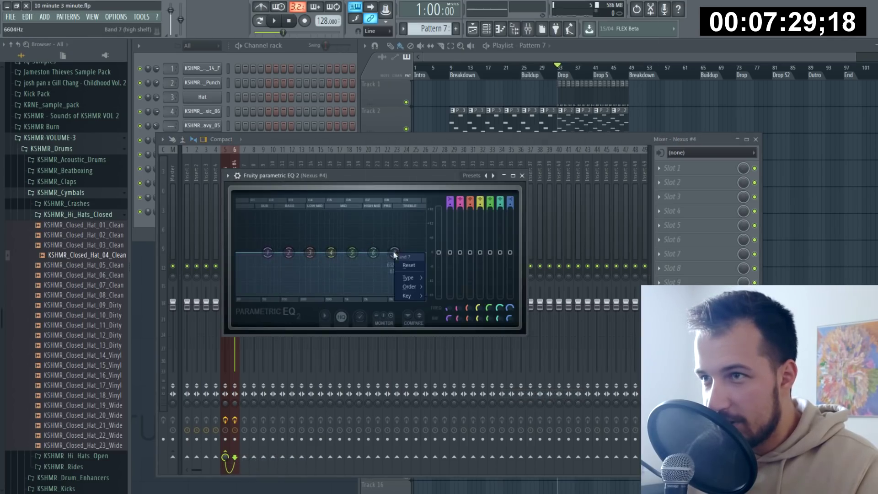
{"action": "mouse_move", "coordinate": [409, 283]}
{"action": "left_click", "coordinate": [450, 288]}
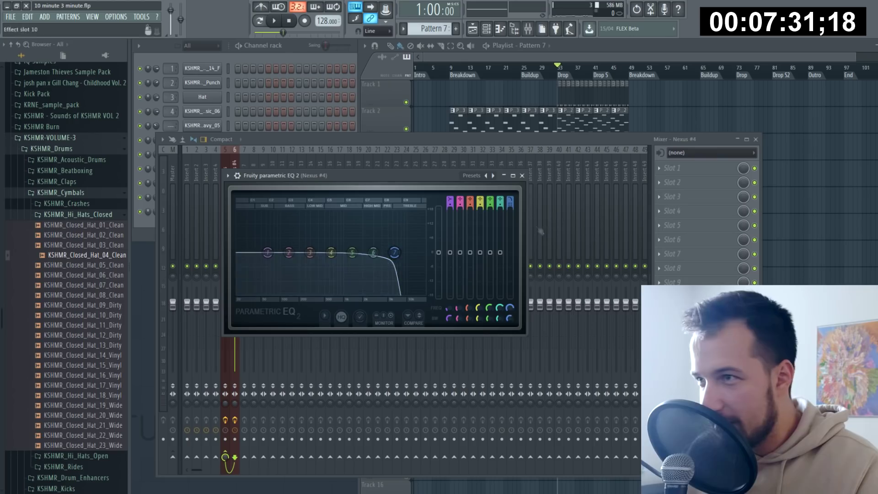
{"action": "left_click_drag", "start_coordinate": [395, 252], "coordinate": [316, 252]}
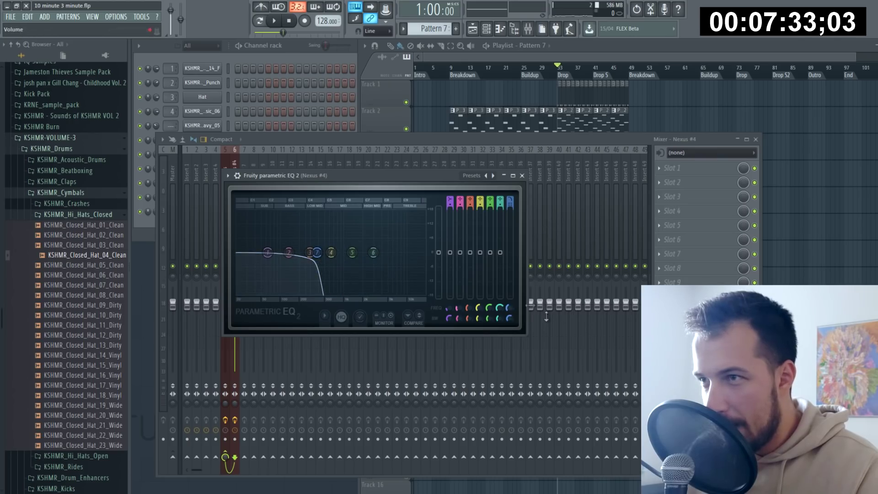
Step: Automate the EQ's band 7 frequency in a clip ending at bar 49, held low until bar 25 and rising to its peak at bar 33
{"action": "right_click", "coordinate": [509, 311]}
{"action": "left_click", "coordinate": [556, 360]}
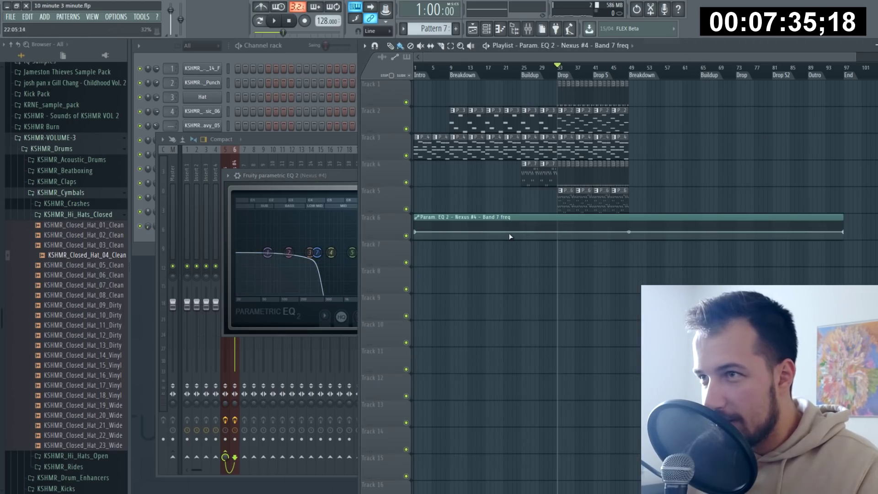
{"action": "left_click_drag", "start_coordinate": [522, 232], "coordinate": [561, 230]}
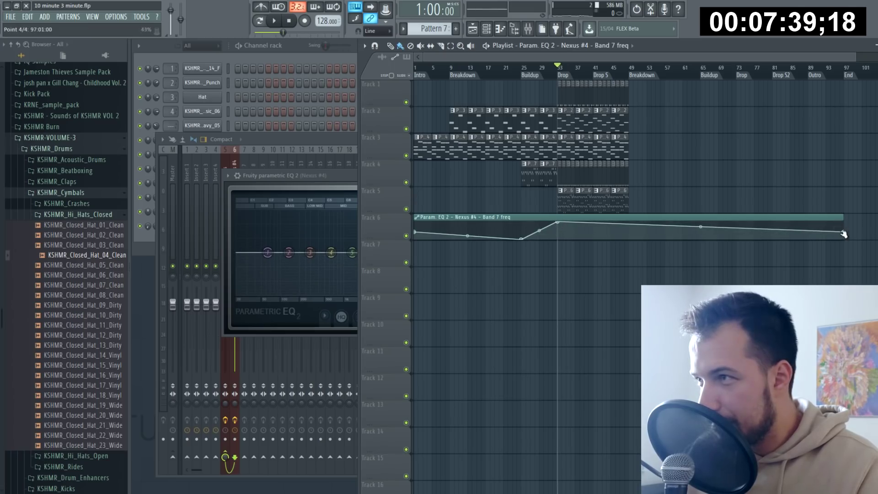
{"action": "left_click_drag", "start_coordinate": [843, 234], "coordinate": [649, 200]}
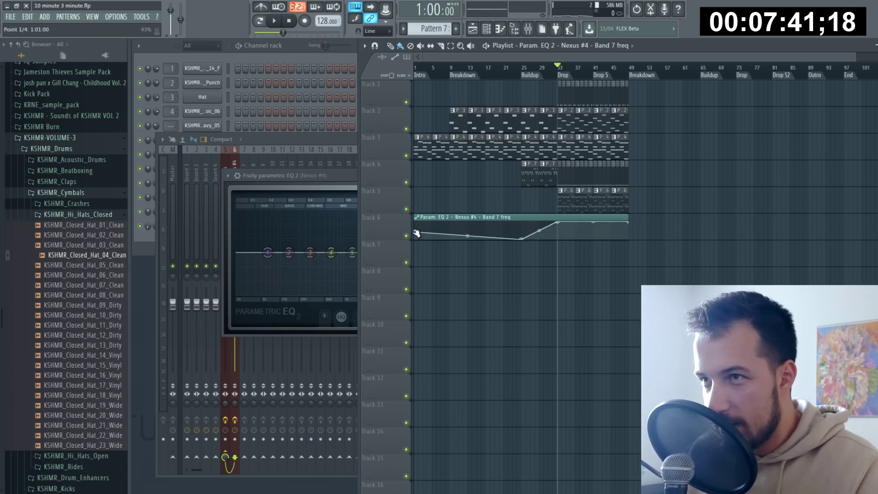
Step: Play the filter sweep from the Buildup marker at bar 25 and adjust the Nexus #4 channel volume while listening
{"action": "left_click", "coordinate": [522, 71]}
{"action": "key", "text": "space"}
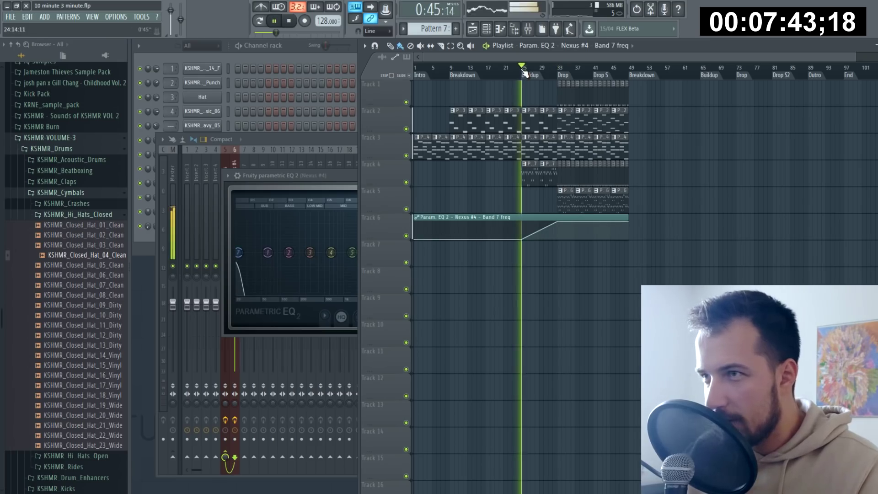
{"action": "scroll", "coordinate": [541, 77], "scroll_direction": "up", "scroll_amount": 5}
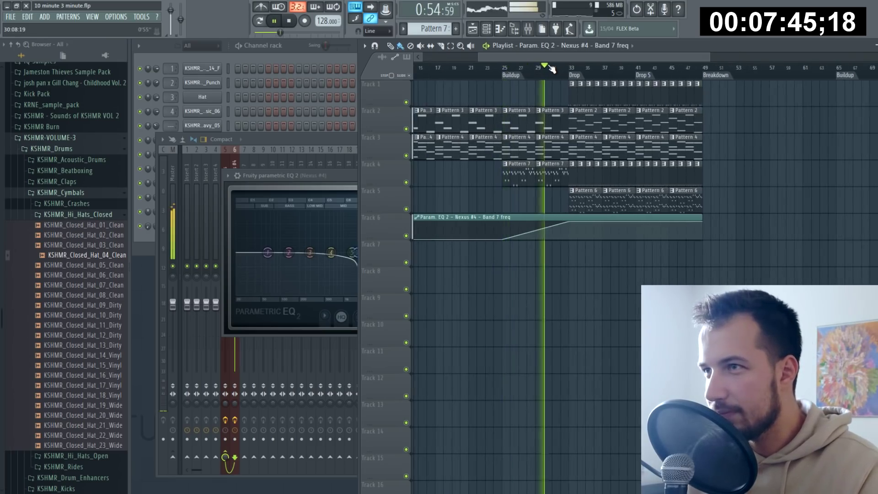
{"action": "left_click", "coordinate": [546, 174]}
{"action": "left_click", "coordinate": [314, 55]}
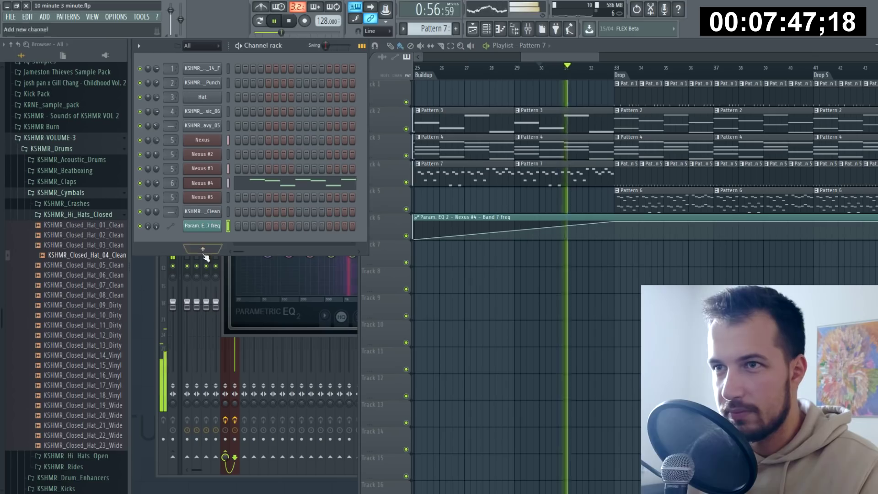
{"action": "left_click_drag", "start_coordinate": [158, 181], "coordinate": [160, 183]}
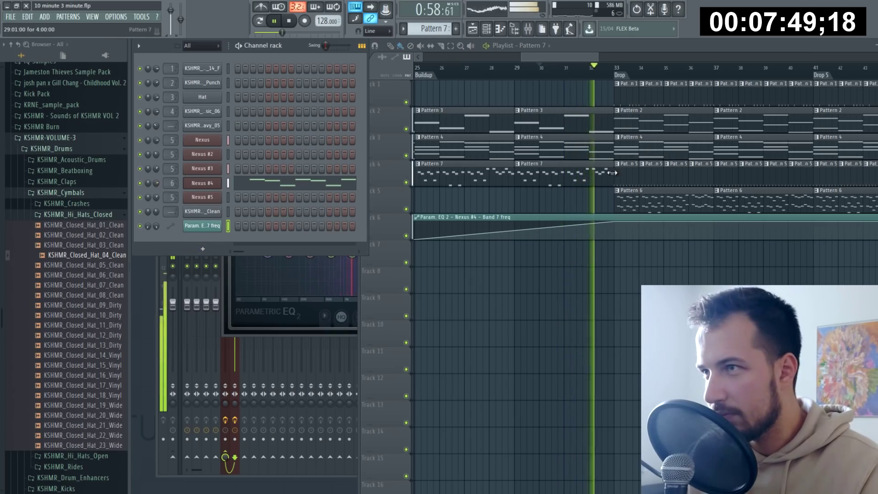
{"action": "scroll", "coordinate": [627, 71], "scroll_direction": "down", "scroll_amount": 2}
{"action": "key", "text": "space"}
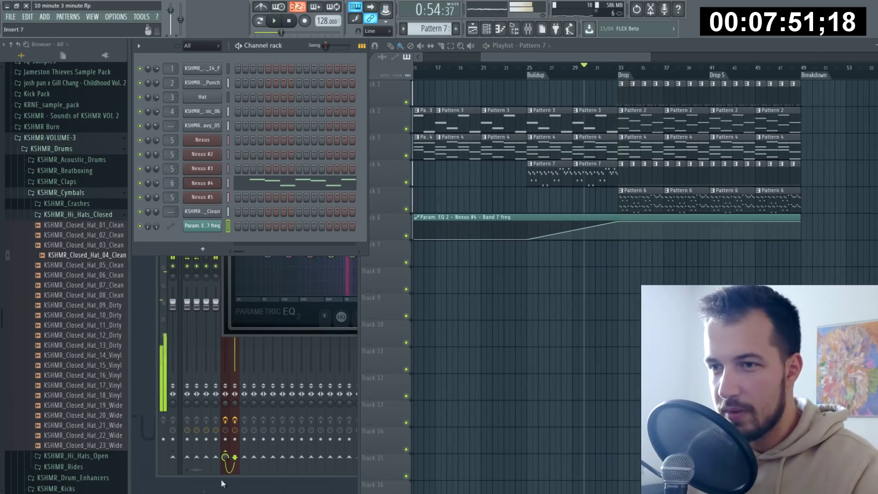
{"action": "key", "text": "alt+Tab"}
{"action": "key", "text": "alt+Tab"}
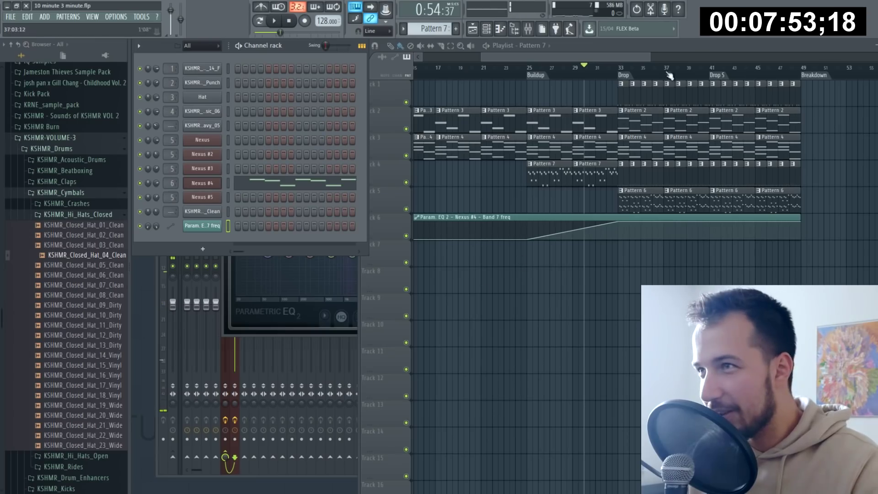
Step: Copy the first breakdown's Pattern 3 and 4 clips to bar 49 and the first buildup's Pattern 3, 4 and 7 clips to bar 65
{"action": "scroll", "coordinate": [667, 75], "scroll_direction": "down", "scroll_amount": 5}
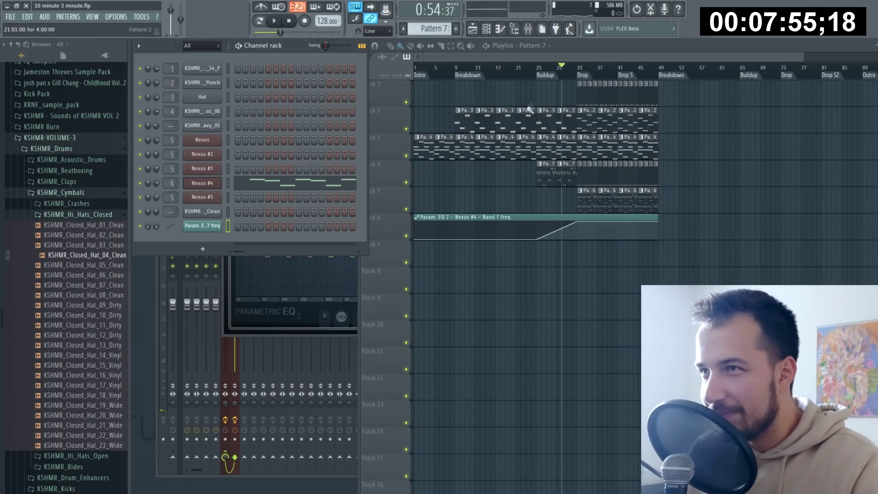
{"action": "left_click_drag", "start_coordinate": [527, 92], "coordinate": [464, 182]}
{"action": "left_click_drag", "start_coordinate": [466, 120], "coordinate": [668, 115]}
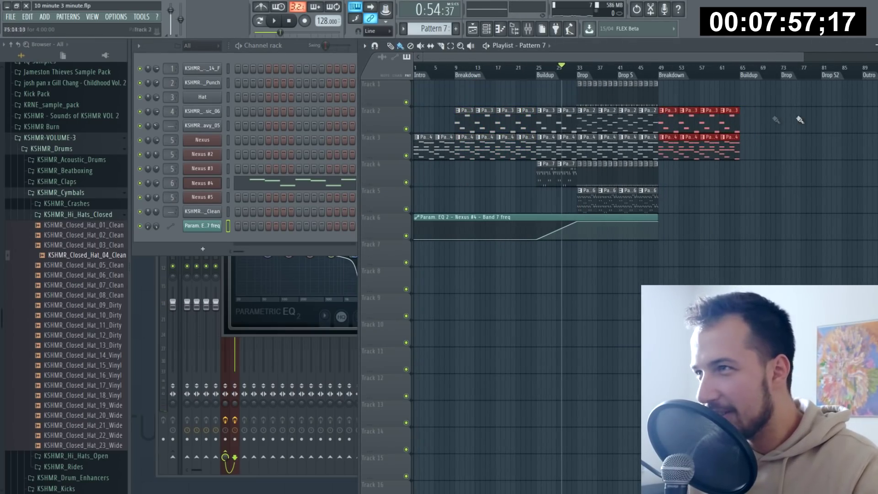
{"action": "left_click", "coordinate": [799, 119]}
{"action": "left_click_drag", "start_coordinate": [574, 117], "coordinate": [538, 213]}
{"action": "left_click_drag", "start_coordinate": [550, 123], "coordinate": [754, 124]}
Step: Copy the EQ frequency automation clip to track 7 with its rise spanning bars 65 to 73, and trim its start to bar 49
{"action": "left_click_drag", "start_coordinate": [582, 217], "coordinate": [781, 252]}
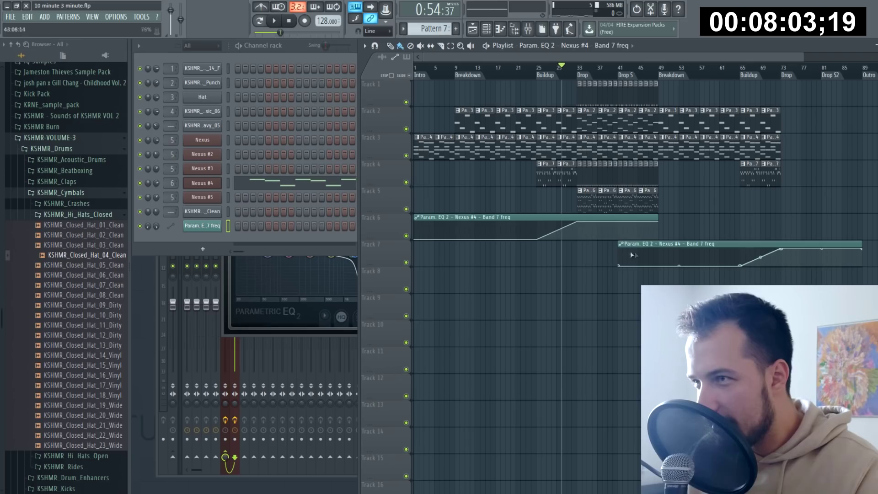
{"action": "left_click_drag", "start_coordinate": [617, 246], "coordinate": [676, 246]}
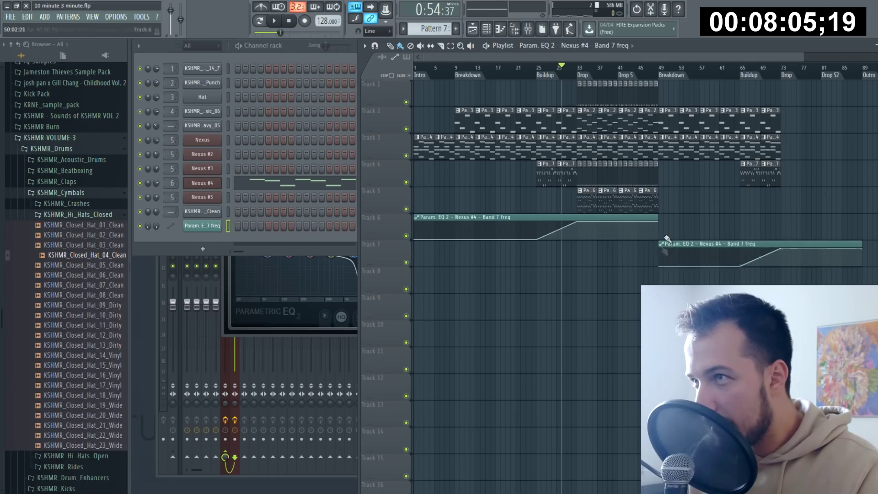
Step: Copy all the first drop's pattern clips to the second Drop marker at bar 73
{"action": "left_click_drag", "start_coordinate": [654, 94], "coordinate": [786, 203]}
{"action": "right_click", "coordinate": [723, 209]}
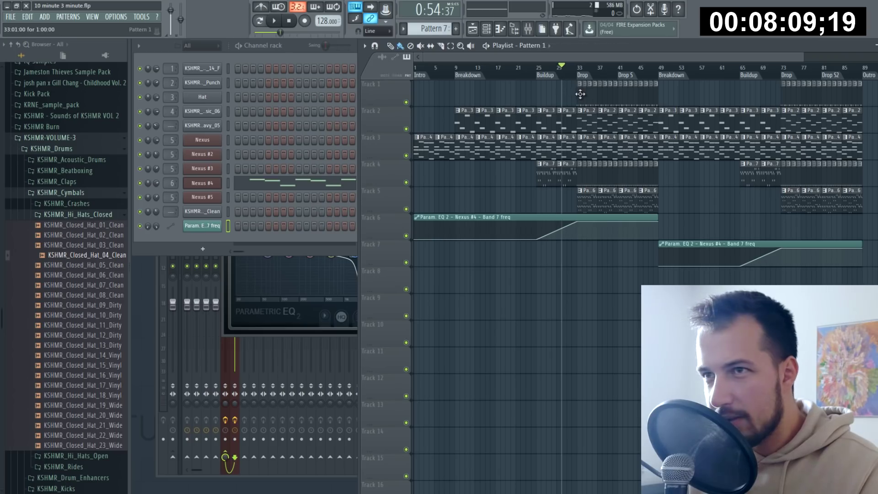
{"action": "left_click", "coordinate": [610, 100]}
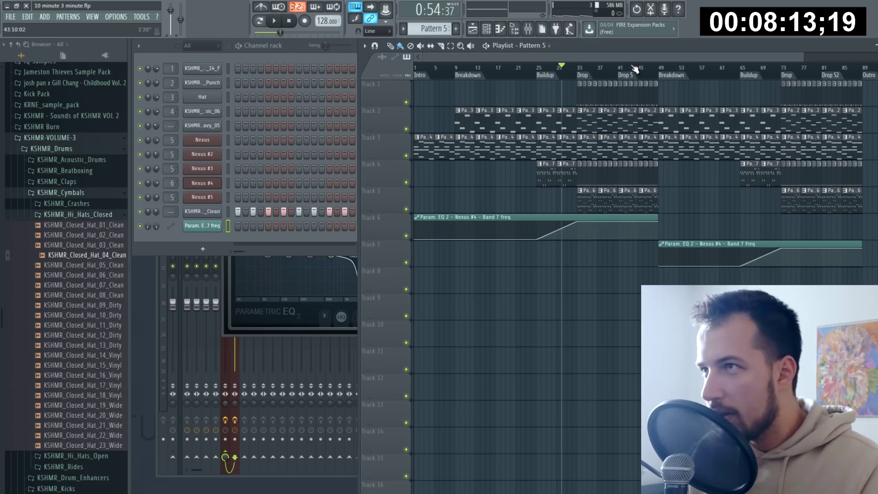
Step: Copy two Pattern 4 clips to the Outro at bar 89 and lengthen the last one to 5:08:00 while checking the ending
{"action": "scroll", "coordinate": [635, 68], "scroll_direction": "down", "scroll_amount": 2}
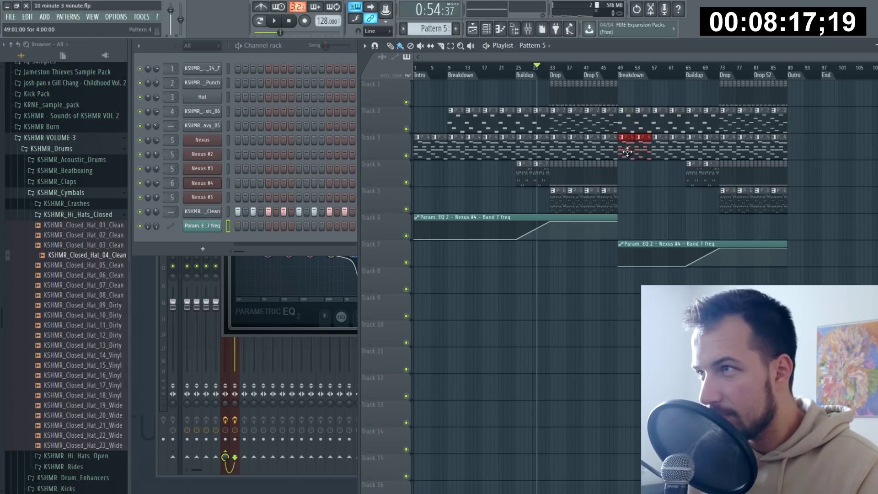
{"action": "left_click_drag", "start_coordinate": [627, 152], "coordinate": [799, 152]}
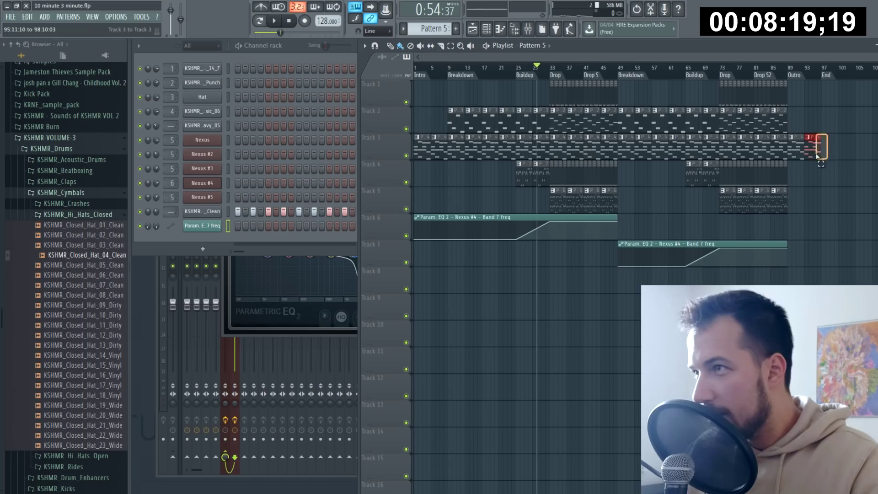
{"action": "left_click", "coordinate": [812, 68]}
{"action": "key", "text": "space"}
{"action": "scroll", "coordinate": [817, 71], "scroll_direction": "up", "scroll_amount": 4}
{"action": "left_click_drag", "start_coordinate": [834, 150], "coordinate": [873, 148]}
{"action": "scroll", "coordinate": [769, 154], "scroll_direction": "down", "scroll_amount": 4}
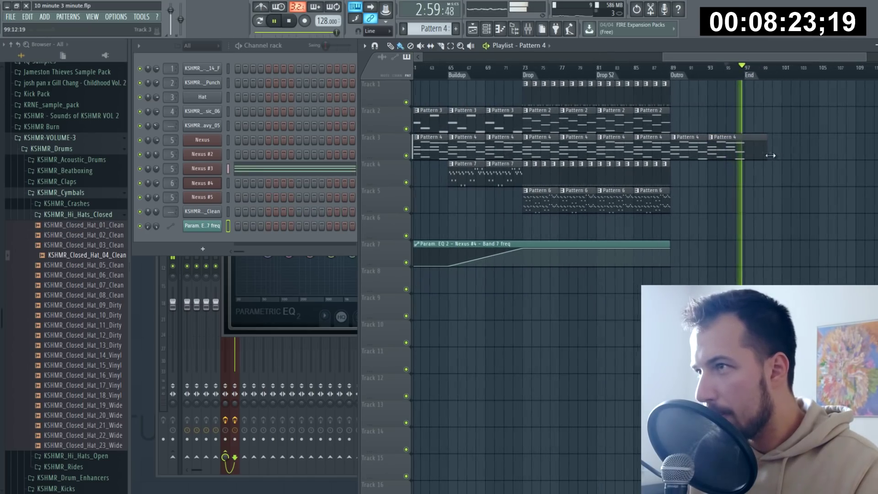
{"action": "key", "text": "space"}
{"action": "left_click_drag", "start_coordinate": [767, 148], "coordinate": [757, 146]}
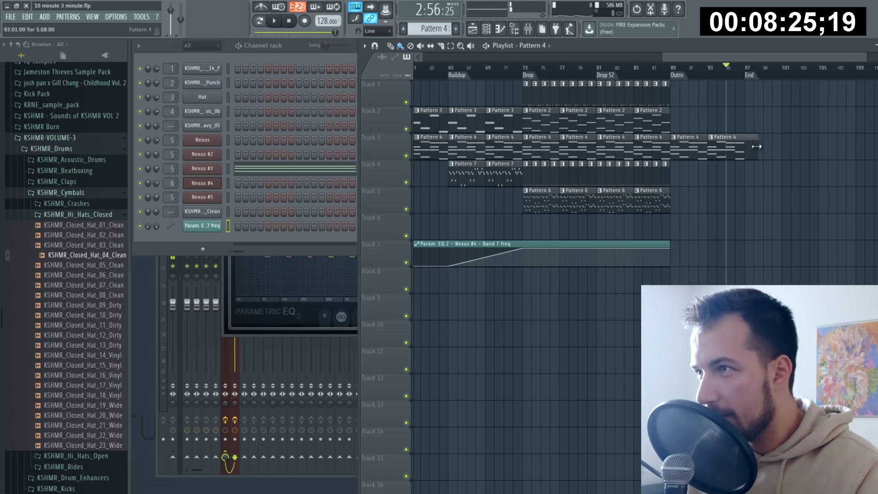
Step: Open the KSHMR_Exhausts sample folder within KSHMR_FX_Elements and KSHMR_White_Noise, and audition KSHMR_Exhaust_01
{"action": "left_click", "coordinate": [60, 192]}
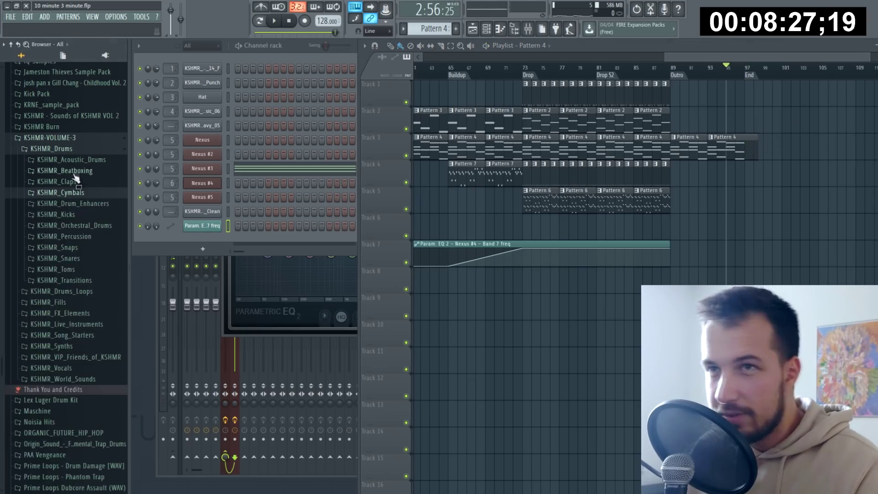
{"action": "left_click", "coordinate": [56, 149]}
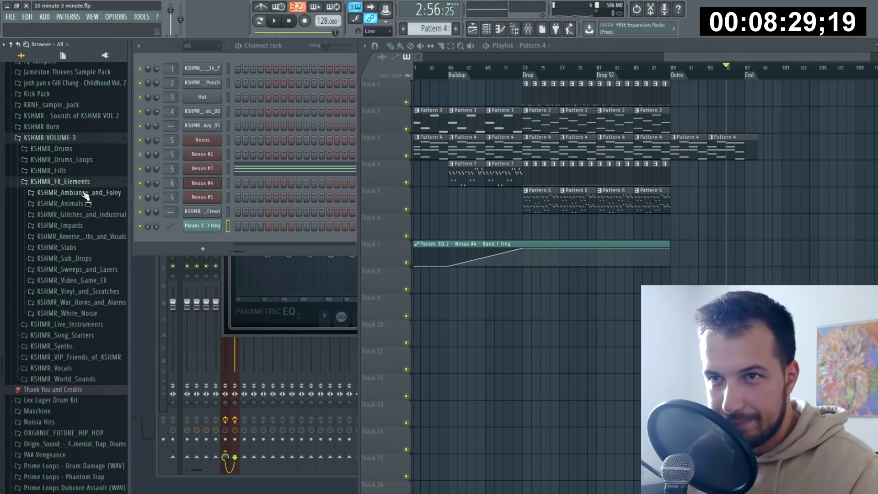
{"action": "left_click", "coordinate": [97, 313]}
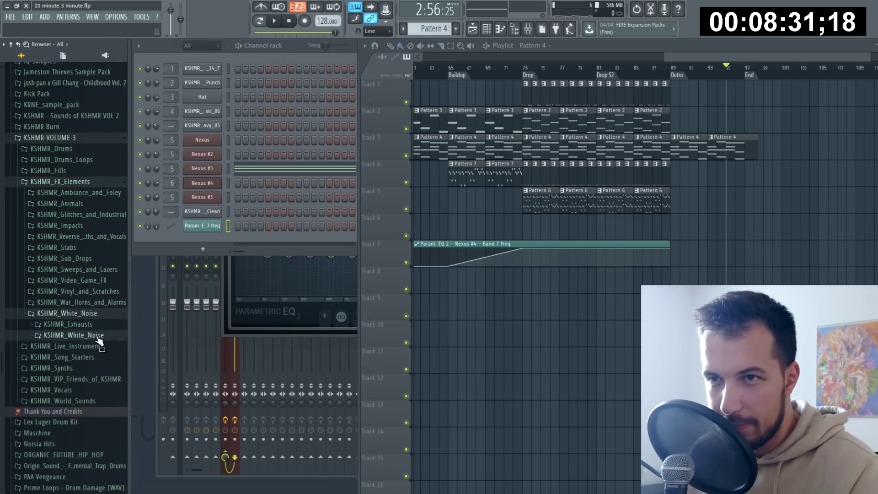
{"action": "left_click", "coordinate": [97, 336]}
{"action": "left_click", "coordinate": [94, 356]}
{"action": "left_click", "coordinate": [86, 336]}
{"action": "left_click", "coordinate": [77, 324]}
{"action": "left_click", "coordinate": [93, 339]}
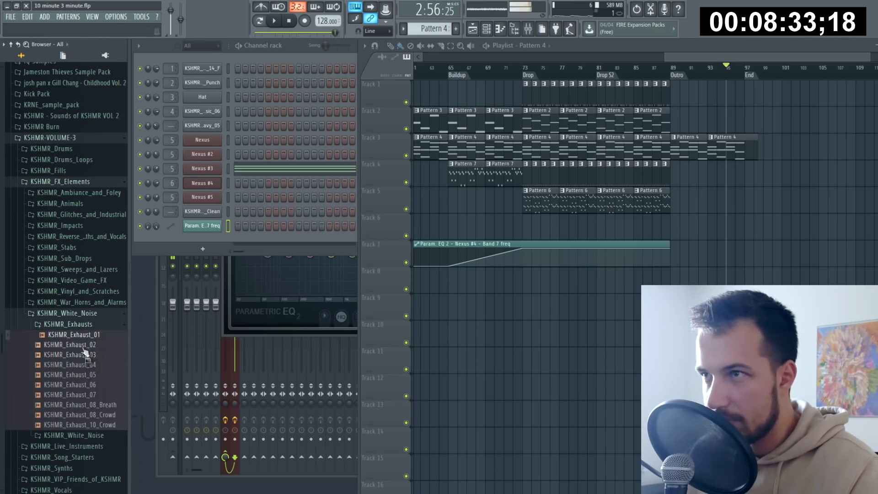
Step: Place KSHMR_Exhaust_06 on track 8 at bar 73 with its volume lowered, and copy the clip to bar 33
{"action": "left_click_drag", "start_coordinate": [85, 352], "coordinate": [549, 287]}
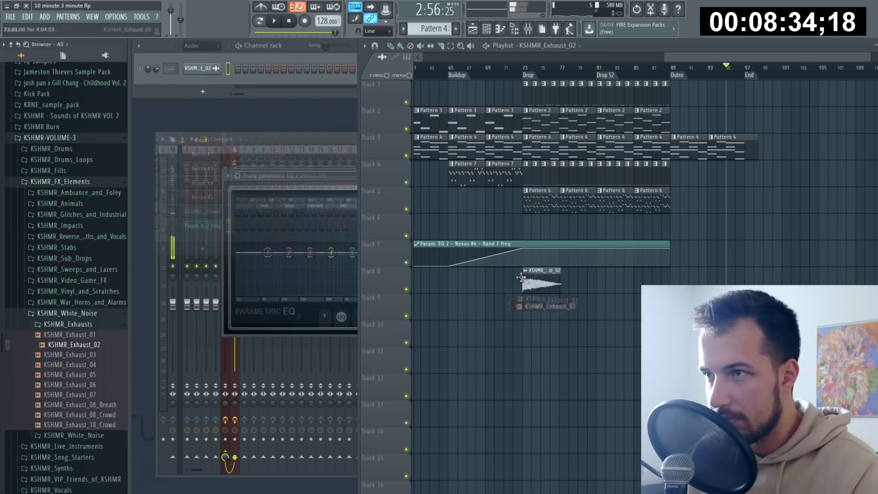
{"action": "middle_click", "coordinate": [84, 358]}
{"action": "middle_click", "coordinate": [82, 384]}
{"action": "double_click", "coordinate": [551, 279]}
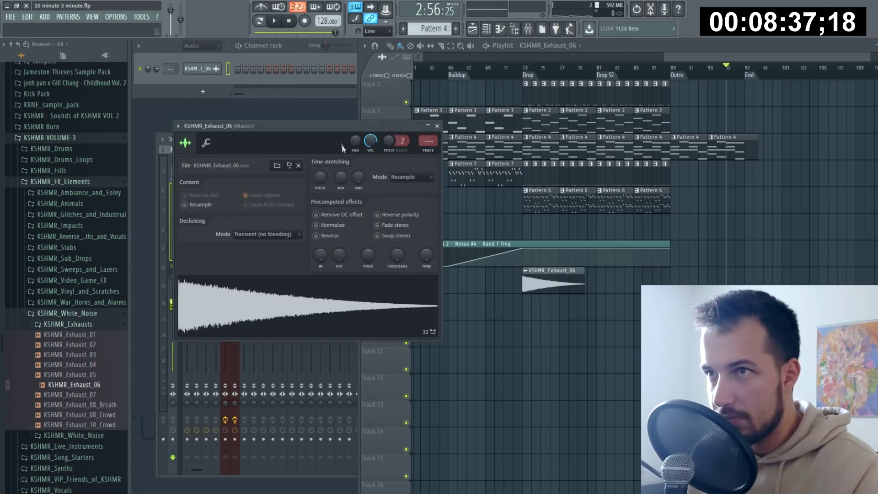
{"action": "scroll", "coordinate": [549, 67], "scroll_direction": "down", "scroll_amount": 5}
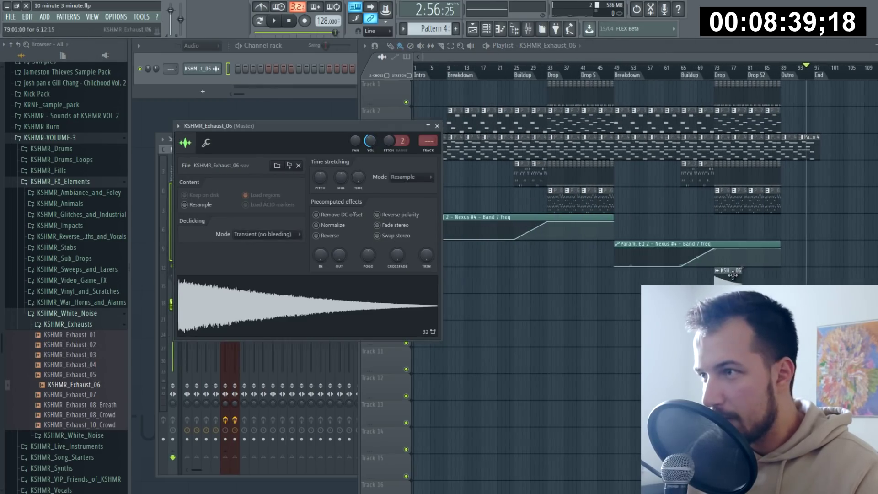
{"action": "left_click", "coordinate": [569, 271]}
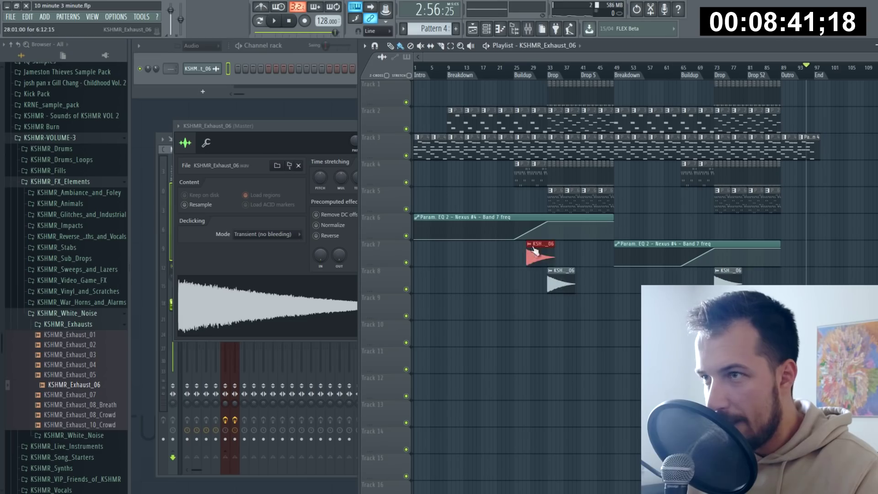
Step: Make the exhaust clip on track 7 unique, reverse its sample, and position it to end just before the Drop at bar 33
{"action": "left_click", "coordinate": [530, 244]}
{"action": "left_click", "coordinate": [553, 318]}
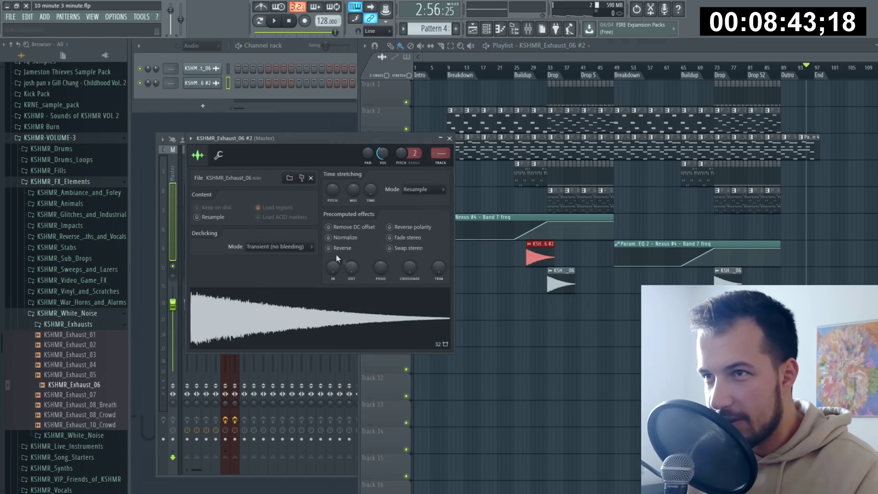
{"action": "left_click", "coordinate": [449, 138]}
{"action": "scroll", "coordinate": [547, 271], "scroll_direction": "up", "scroll_amount": 5}
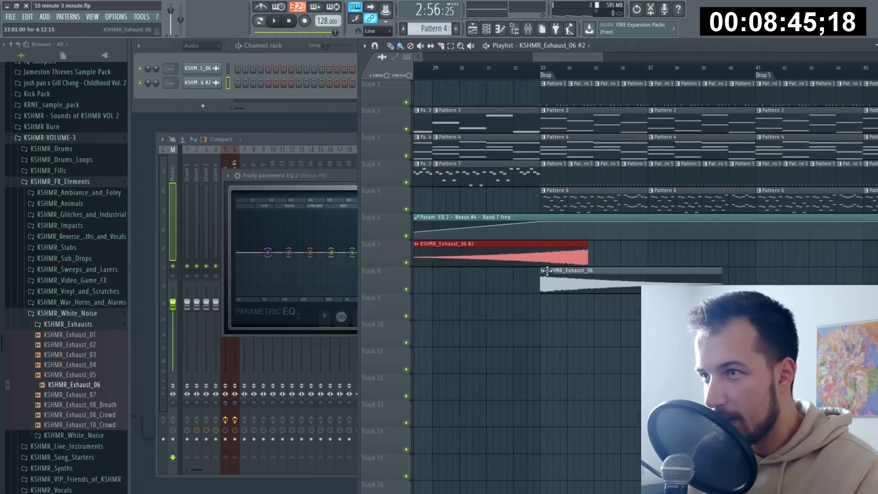
{"action": "mouse_move", "coordinate": [546, 256]}
{"action": "left_mouse_down"}
{"action": "mouse_move", "coordinate": [505, 256]}
{"action": "mouse_move", "coordinate": [530, 256]}
{"action": "left_mouse_up"}
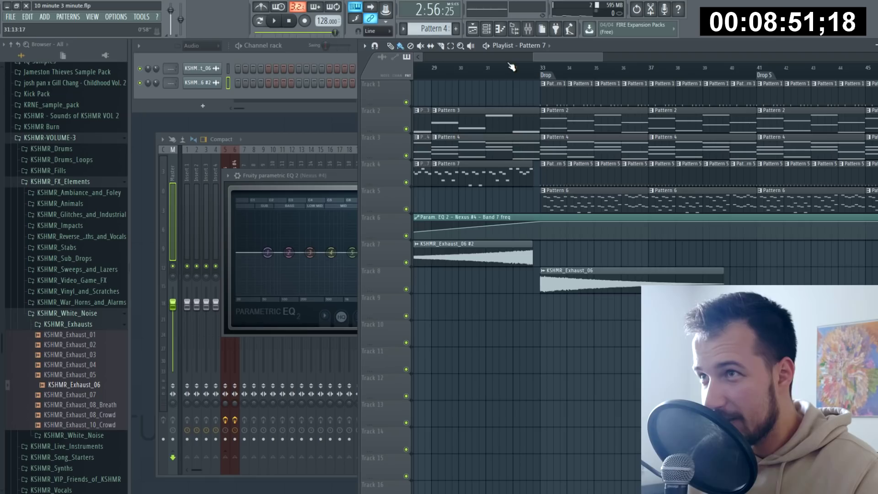
Step: Play the transition into the first Drop from about bar 32 and lower the volume of both exhaust channels
{"action": "left_click", "coordinate": [512, 67]}
{"action": "key", "text": "space"}
{"action": "scroll", "coordinate": [512, 69], "scroll_direction": "up", "scroll_amount": 3}
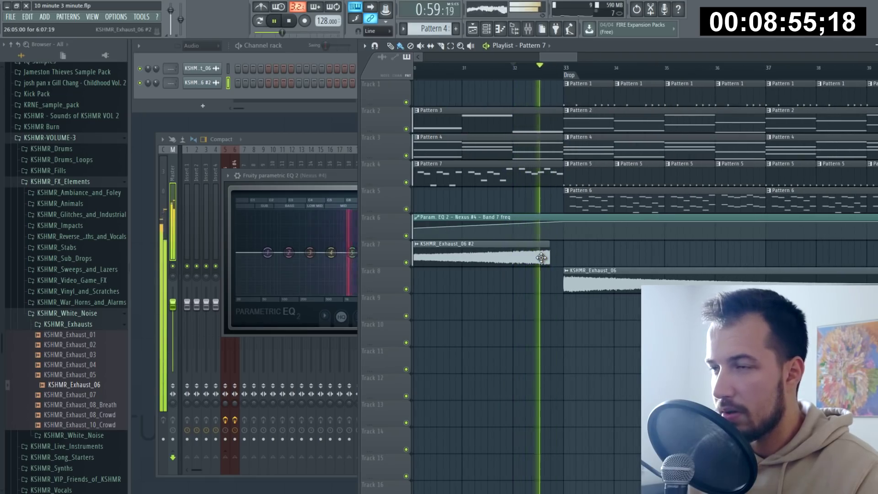
{"action": "double_click", "coordinate": [541, 258]}
{"action": "key", "text": "space"}
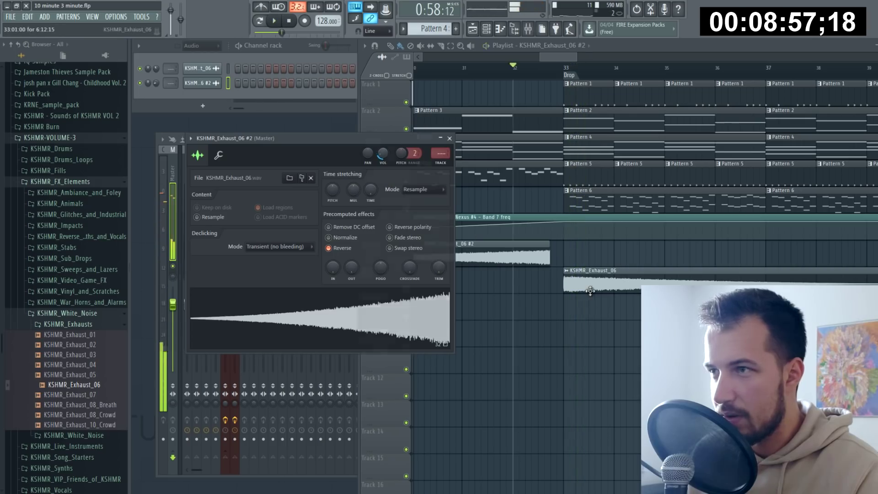
{"action": "double_click", "coordinate": [590, 291]}
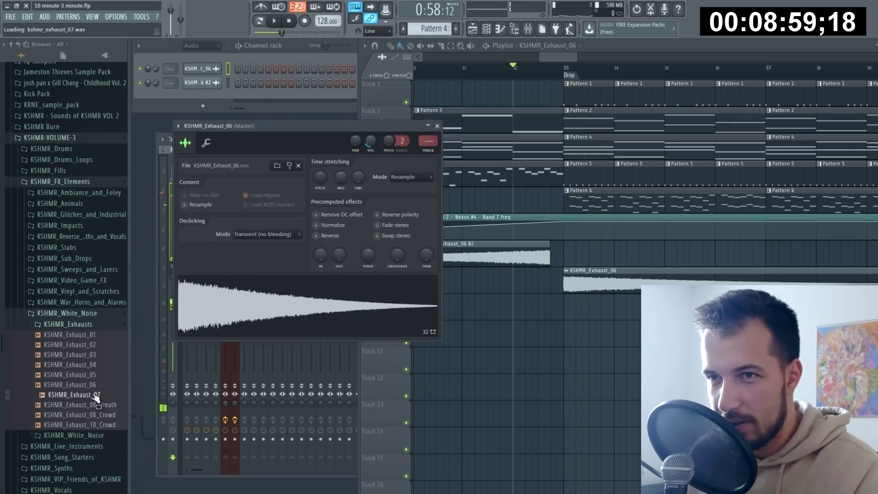
Step: Replace the sample of the track 8 exhaust clips with KSHMR_Exhaust_02 and recheck both exhaust channels while playing into the Drop
{"action": "left_click", "coordinate": [98, 346]}
{"action": "middle_click", "coordinate": [98, 346]}
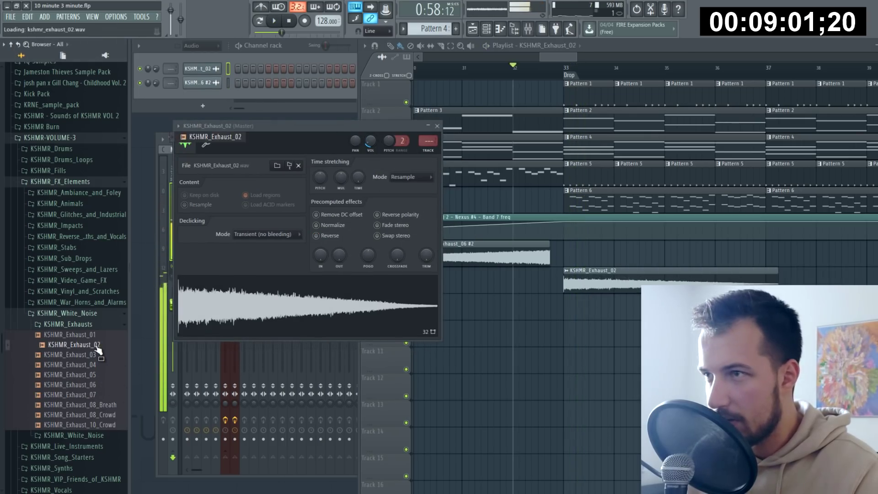
{"action": "double_click", "coordinate": [483, 258]}
{"action": "key", "text": "space"}
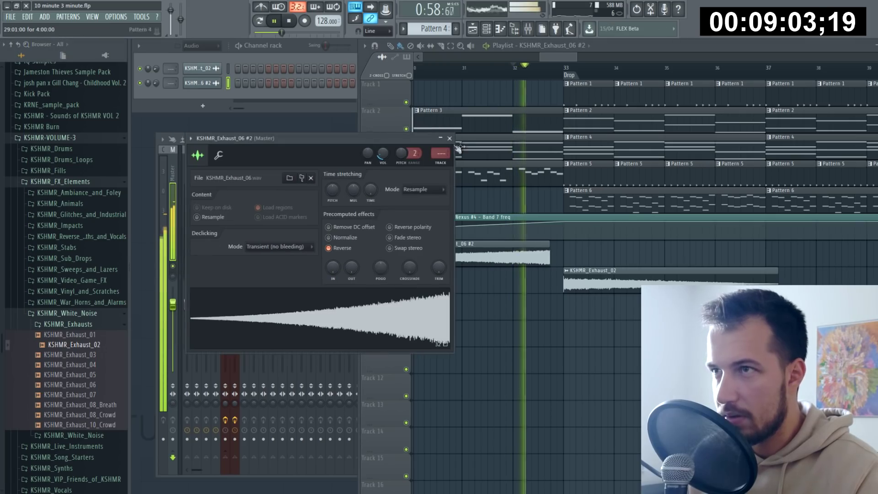
{"action": "left_click", "coordinate": [450, 138]}
{"action": "scroll", "coordinate": [589, 69], "scroll_direction": "down", "scroll_amount": 4}
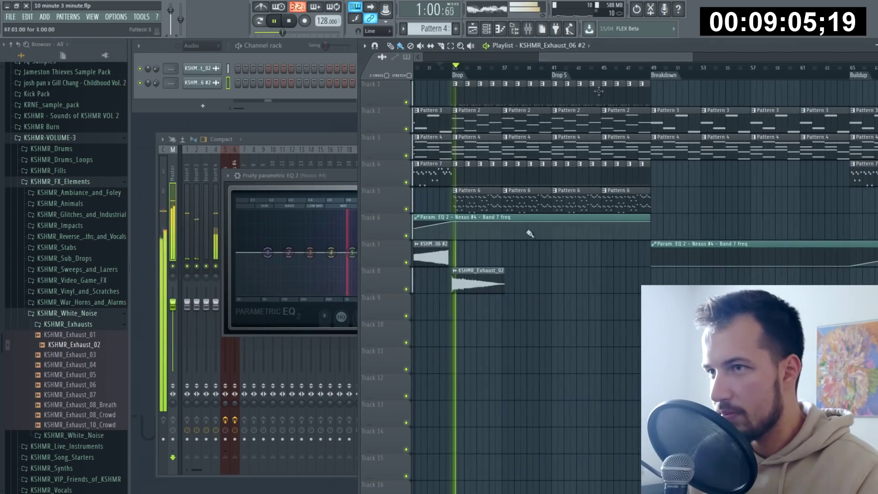
{"action": "double_click", "coordinate": [475, 281]}
{"action": "left_click", "coordinate": [437, 125]}
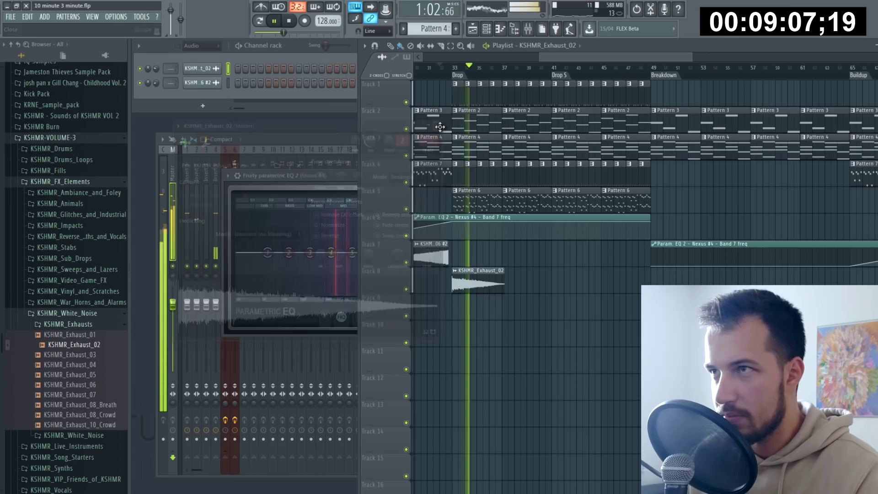
{"action": "scroll", "coordinate": [614, 67], "scroll_direction": "down", "scroll_amount": 4}
{"action": "key", "text": "space"}
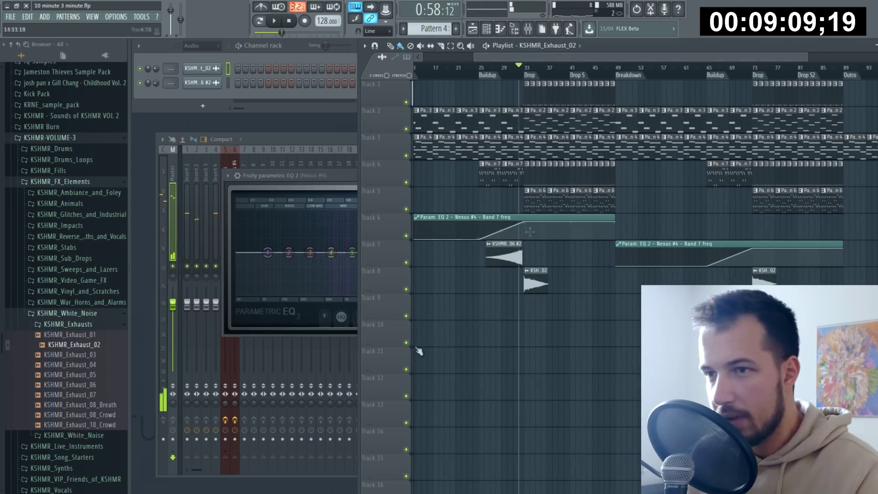
{"action": "key", "text": "alt+Tab"}
{"action": "key", "text": "alt+Tab"}
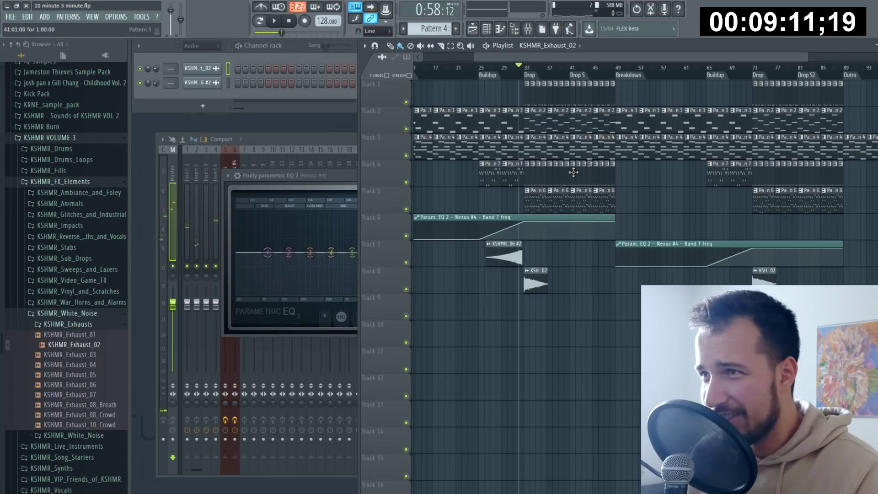
Step: Audition Pattern 4 on its own and make its clip at the start of the first Drop unique
{"action": "key", "text": "space"}
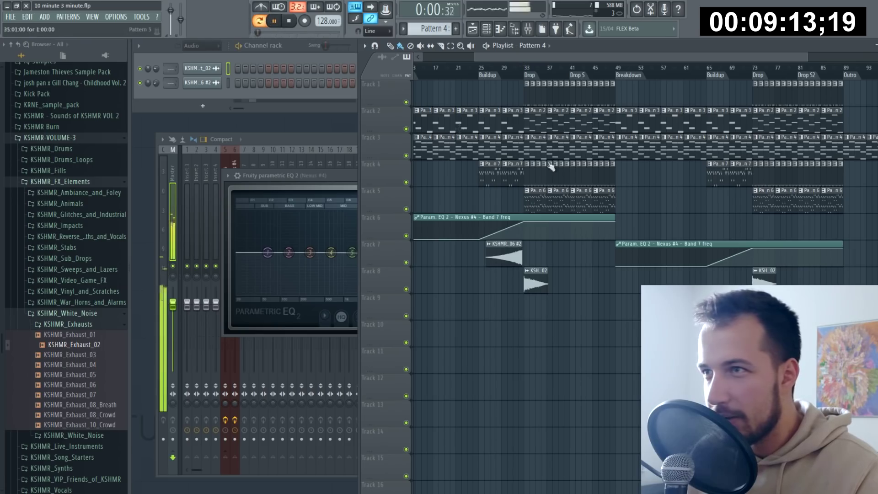
{"action": "left_click", "coordinate": [532, 139]}
{"action": "left_click", "coordinate": [551, 200]}
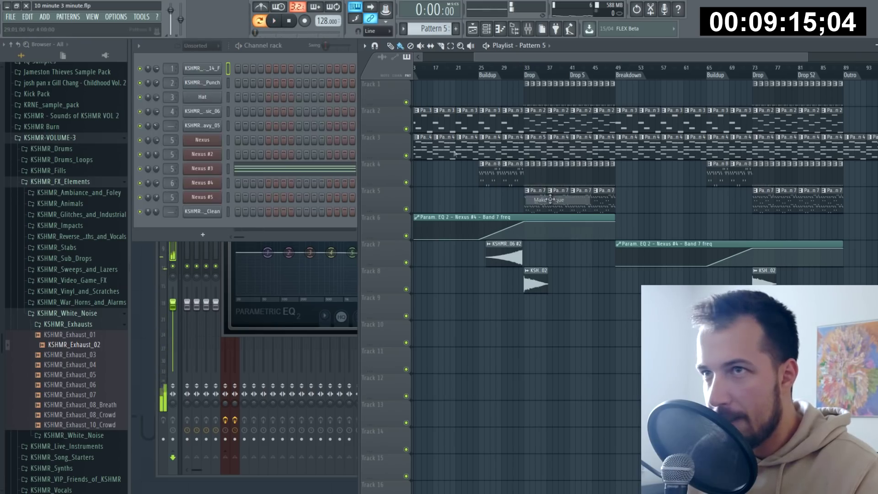
Step: In the Nexus #3 piano roll, shorten the bar 1 chord and repeat it as four 3-step stabs followed by two 2-step stabs
{"action": "left_click", "coordinate": [259, 169]}
{"action": "left_click_drag", "start_coordinate": [297, 165], "coordinate": [216, 281]}
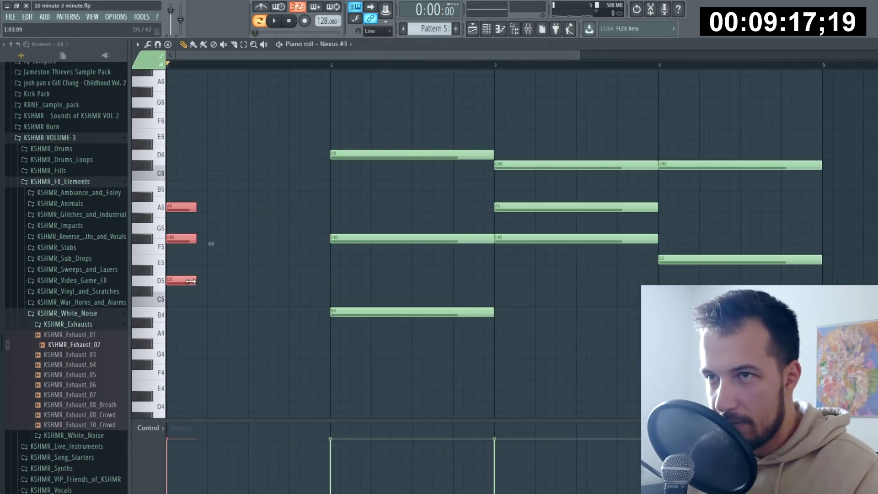
{"action": "key", "text": "ctrl+b"}
{"action": "key", "text": "space"}
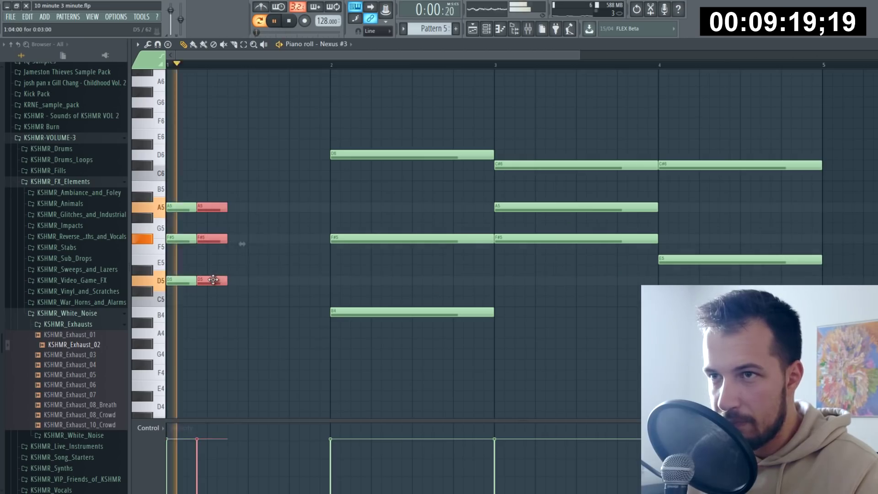
{"action": "mouse_move", "coordinate": [209, 280]}
{"action": "left_mouse_down"}
{"action": "mouse_move", "coordinate": [251, 282]}
{"action": "mouse_move", "coordinate": [241, 281]}
{"action": "left_mouse_up"}
{"action": "key", "text": "space"}
{"action": "key", "text": "space"}
{"action": "left_click_drag", "start_coordinate": [240, 281], "coordinate": [310, 281]}
{"action": "key", "text": "space"}
{"action": "key", "text": "space"}
{"action": "key", "text": "ctrl+b"}
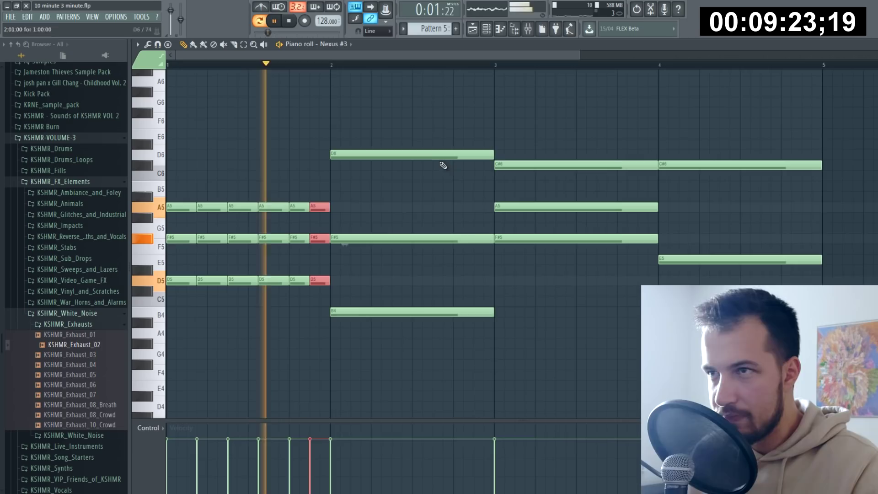
Step: Shorten the bar 2 chord and repeat it across the bar in the same 3-3-3-3-2-2 step rhythm
{"action": "key", "text": "space"}
{"action": "left_click_drag", "start_coordinate": [451, 142], "coordinate": [433, 324]}
{"action": "left_click_drag", "start_coordinate": [485, 310], "coordinate": [361, 312]}
{"action": "key", "text": "ctrl+b"}
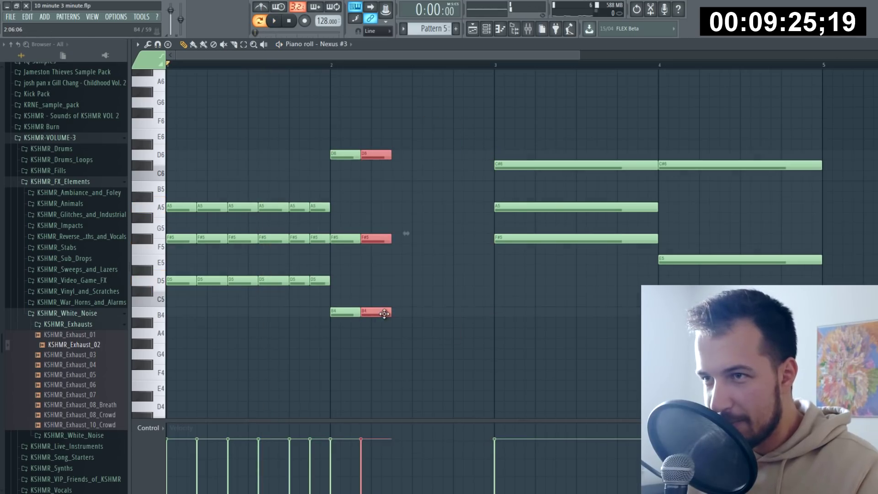
{"action": "key", "text": "ctrl+b"}
{"action": "key", "text": "ctrl+b"}
{"action": "key", "text": "ctrl+b"}
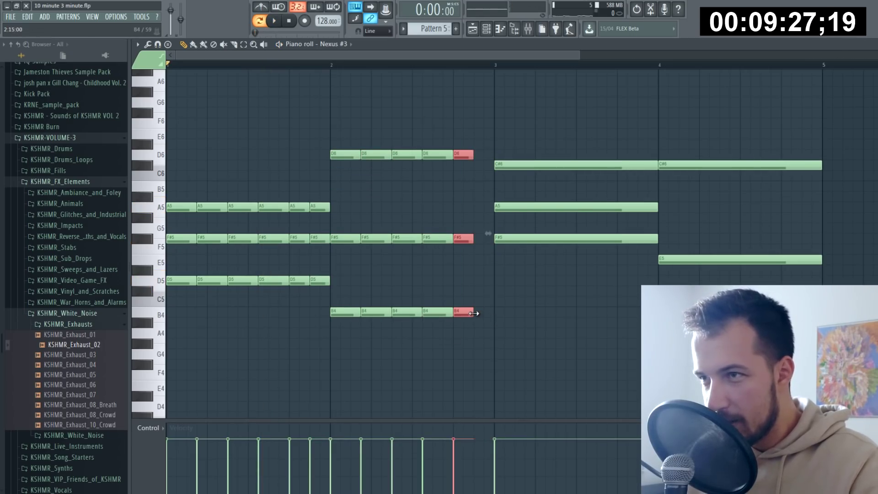
{"action": "key", "text": "ctrl+b"}
Step: Chop the bar 3 chord into four 3-step stabs and two 2-step stabs filling the bar
{"action": "left_click_drag", "start_coordinate": [473, 314], "coordinate": [571, 128]}
{"action": "left_click_drag", "start_coordinate": [658, 238], "coordinate": [523, 243]}
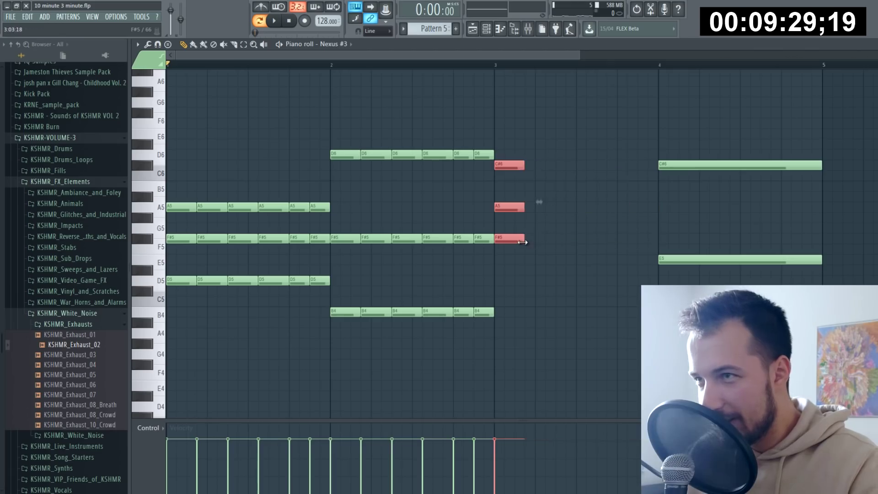
{"action": "key", "text": "ctrl+b"}
{"action": "key", "text": "ctrl+b"}
{"action": "key", "text": "ctrl+b"}
{"action": "key", "text": "ctrl+b"}
{"action": "left_click_drag", "start_coordinate": [645, 238], "coordinate": [637, 238]}
{"action": "key", "text": "ctrl+b"}
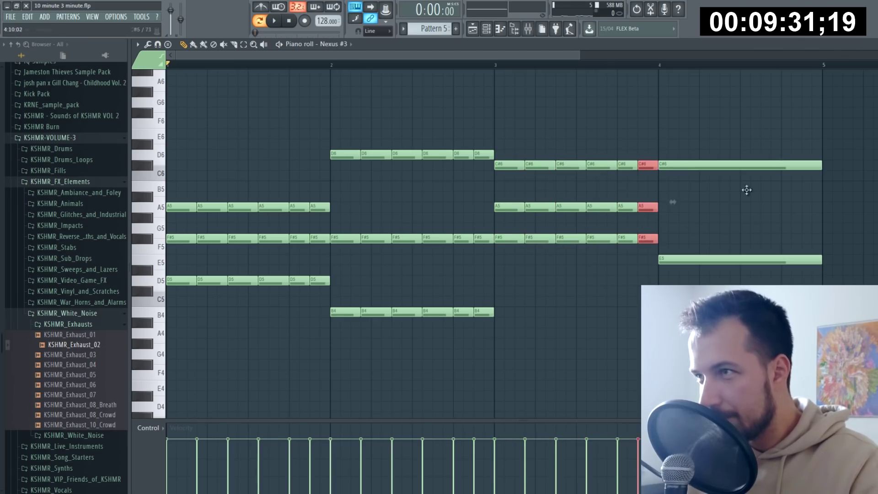
Step: Apply the same stab rhythm to the bar 4 chord and close the piano roll
{"action": "left_click_drag", "start_coordinate": [786, 135], "coordinate": [813, 343]}
{"action": "left_click_drag", "start_coordinate": [836, 250], "coordinate": [719, 249]}
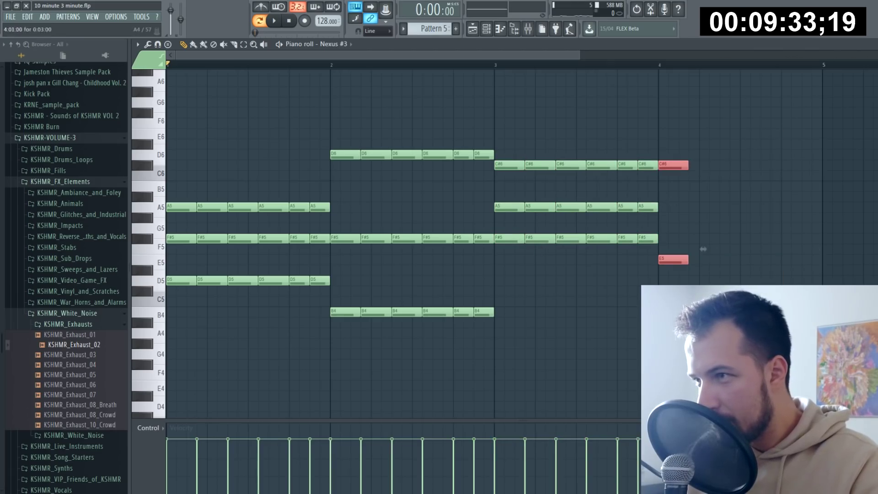
{"action": "key", "text": "ctrl+b"}
{"action": "key", "text": "ctrl+b"}
{"action": "key", "text": "ctrl+b"}
{"action": "key", "text": "ctrl+b"}
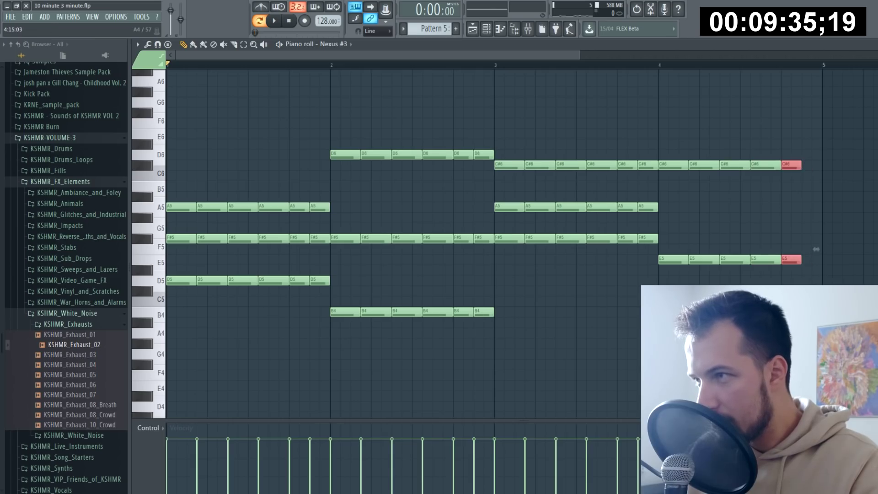
{"action": "key", "text": "Escape"}
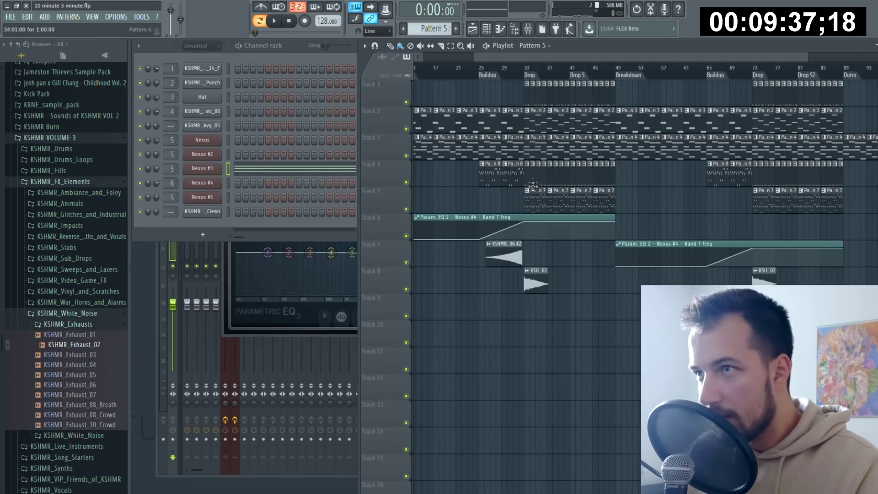
Step: On track 3, replace the remaining Pattern 4 clips in both Drop sections with Pattern 5
{"action": "right_click", "coordinate": [558, 151]}
{"action": "right_click", "coordinate": [581, 150]}
{"action": "right_click", "coordinate": [600, 151]}
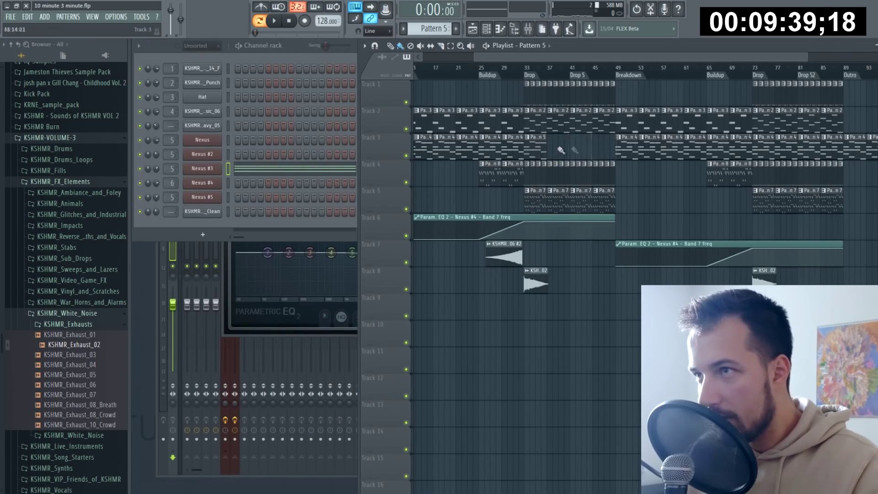
{"action": "right_click", "coordinate": [770, 149]}
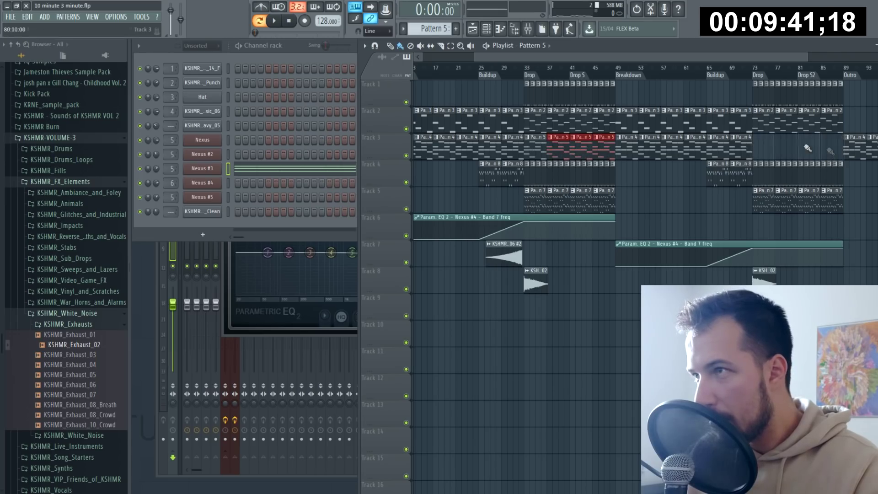
{"action": "left_click_drag", "start_coordinate": [751, 148], "coordinate": [817, 153]}
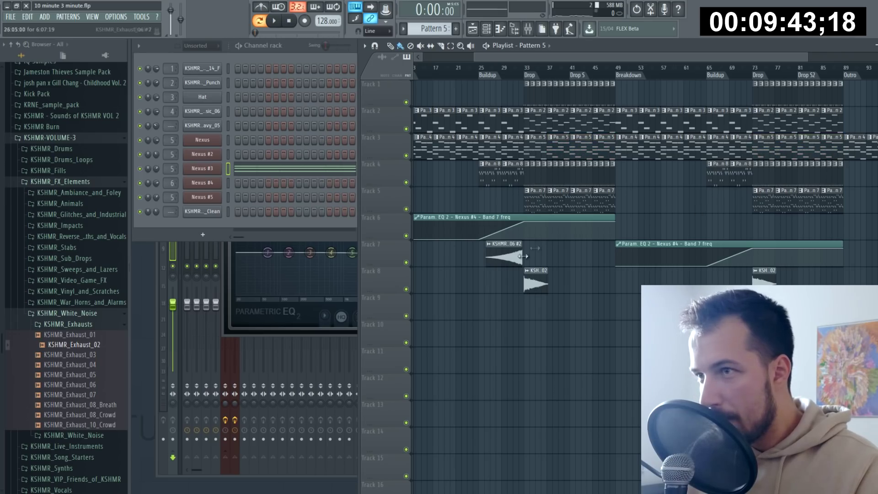
Step: Copy the reversed exhaust clip ahead of the second Drop, bar 49 Breakdown and Outro, and place KSHMR_Exhaust_02 at the Intro, that Breakdown and the Outro
{"action": "left_click_drag", "start_coordinate": [517, 257], "coordinate": [610, 280]}
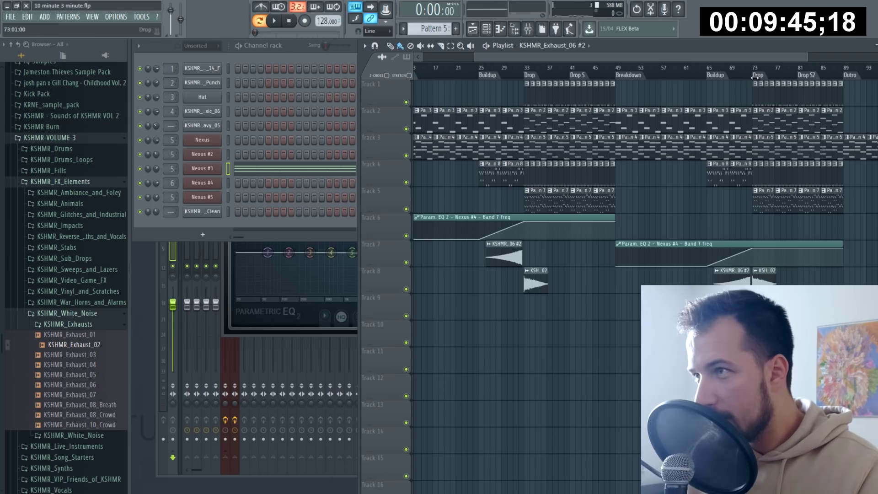
{"action": "scroll", "coordinate": [763, 120], "scroll_direction": "down", "scroll_amount": 1}
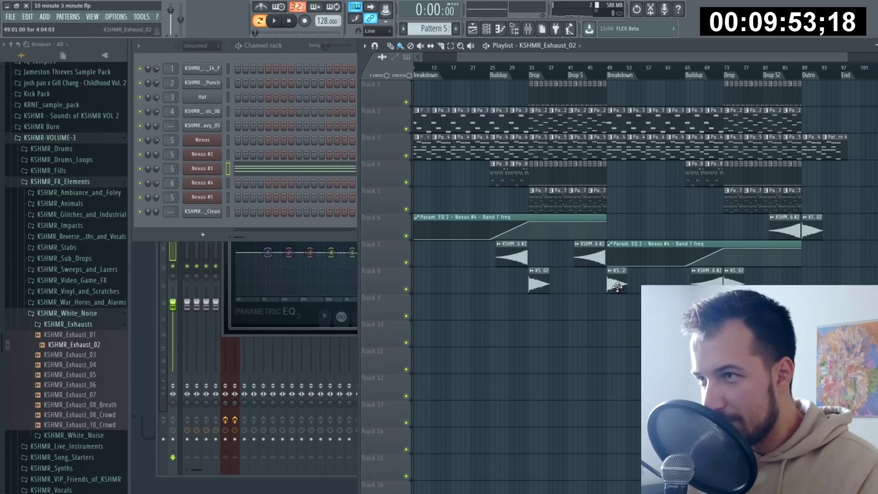
{"action": "key", "text": "l"}
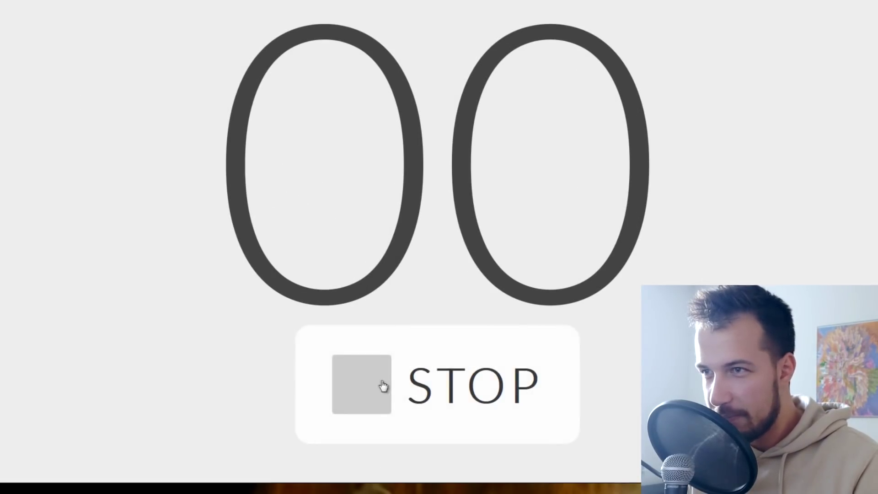
Step: Stop the finished countdown and play the arrangement through the first Drop into the Breakdown
{"action": "left_click", "coordinate": [526, 196]}
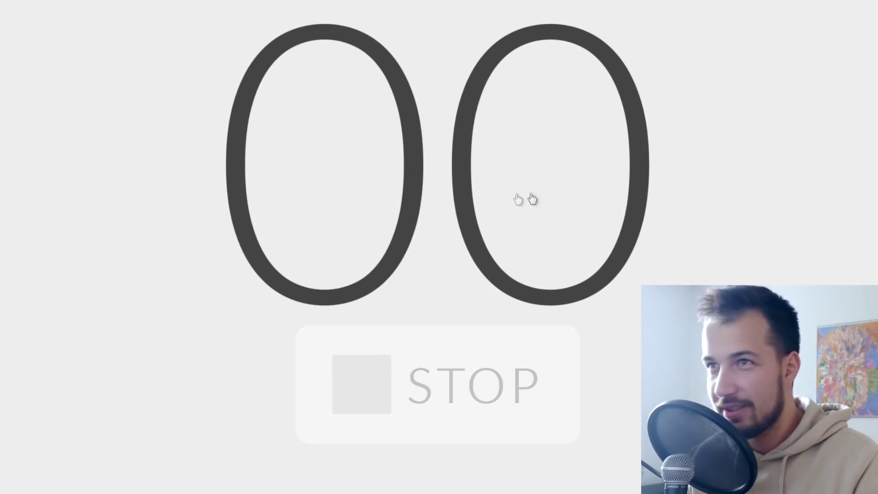
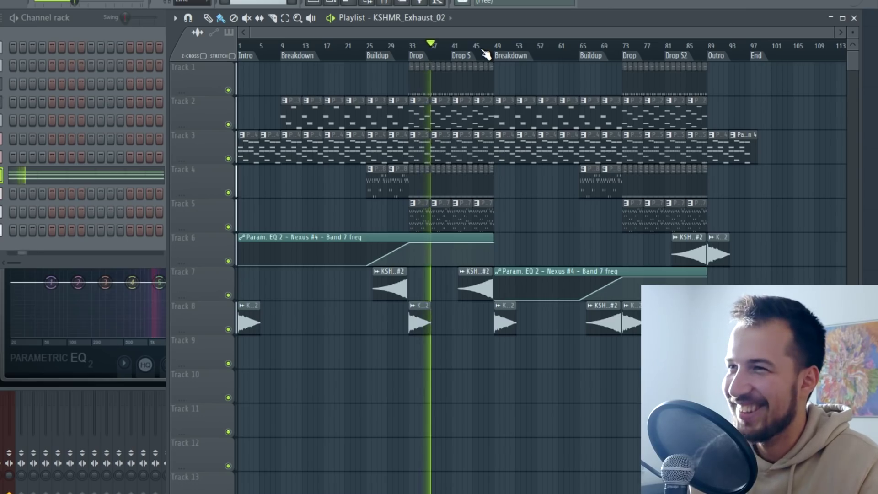
{"action": "scroll", "coordinate": [485, 55], "scroll_direction": "up", "scroll_amount": 2}
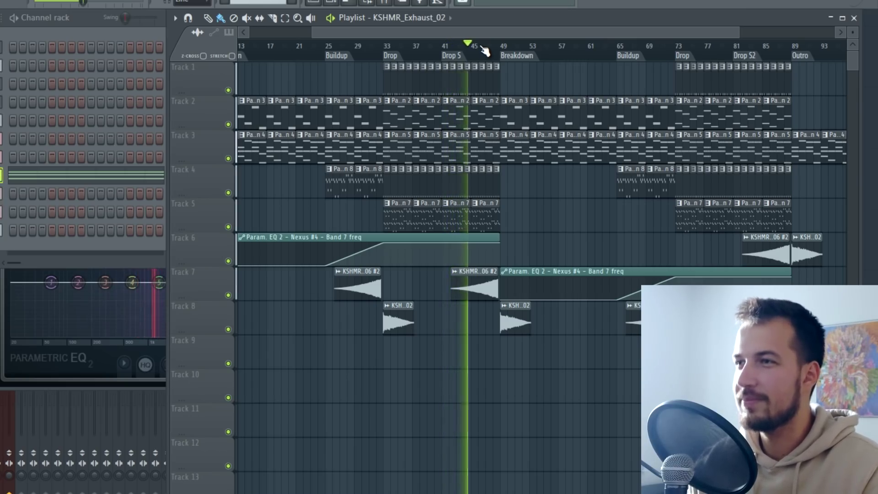
{"action": "scroll", "coordinate": [496, 53], "scroll_direction": "up", "scroll_amount": 3}
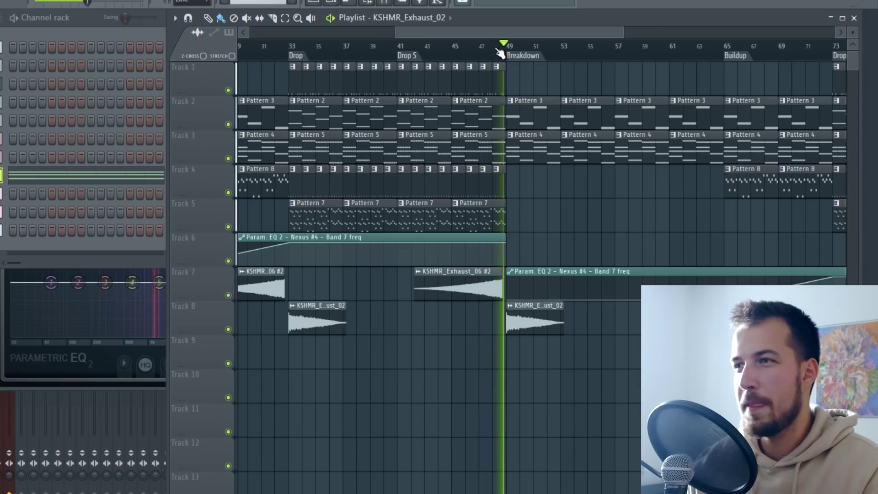
{"action": "scroll", "coordinate": [500, 54], "scroll_direction": "down", "scroll_amount": 2}
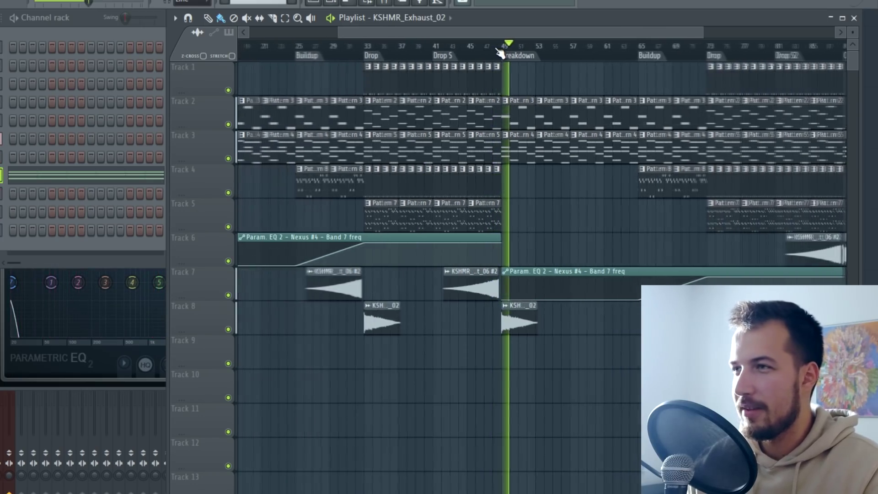
{"action": "scroll", "coordinate": [500, 54], "scroll_direction": "down", "scroll_amount": 2}
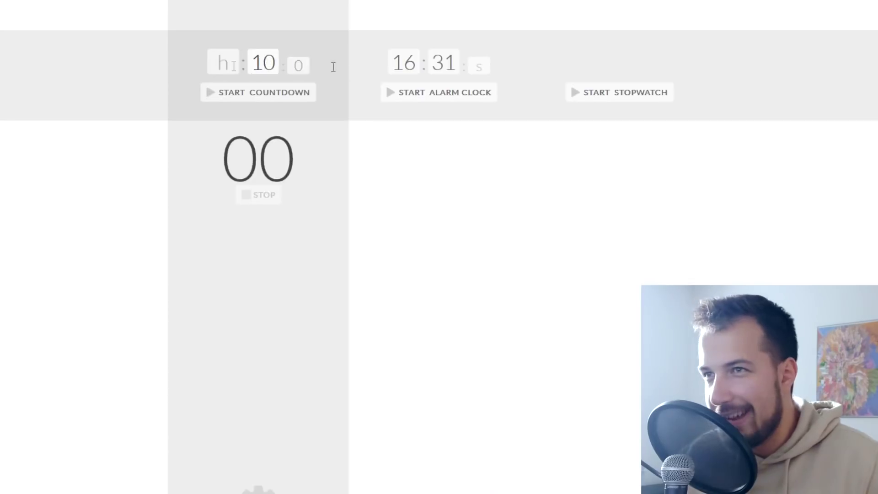
Step: Set the web timer's countdown to 1 minute 29 seconds
{"action": "type", "text": "1"}
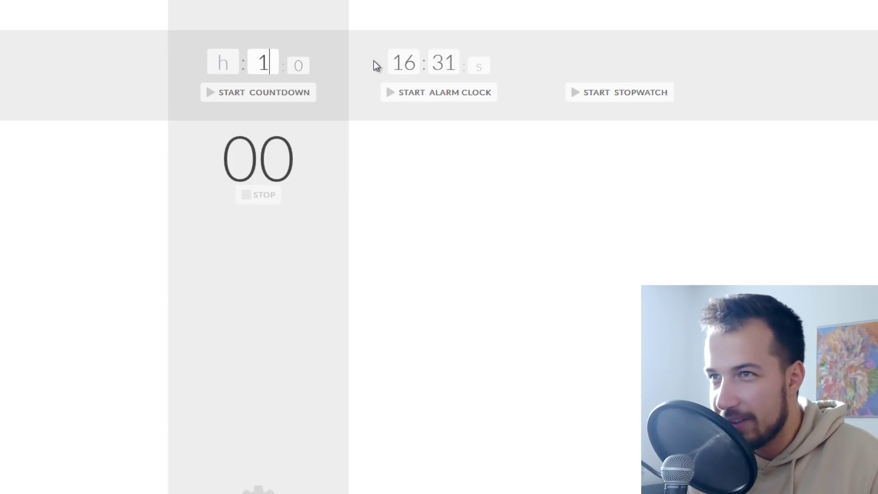
{"action": "key", "text": "Tab"}
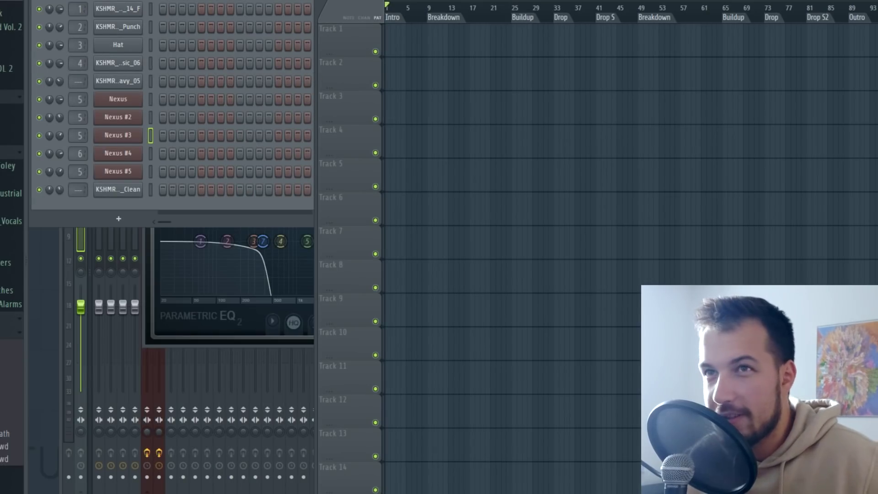
Step: Load a clean copy of the 10 minute 3 minute project without saving changes, and close the mixer
{"action": "key", "text": "ctrl+o"}
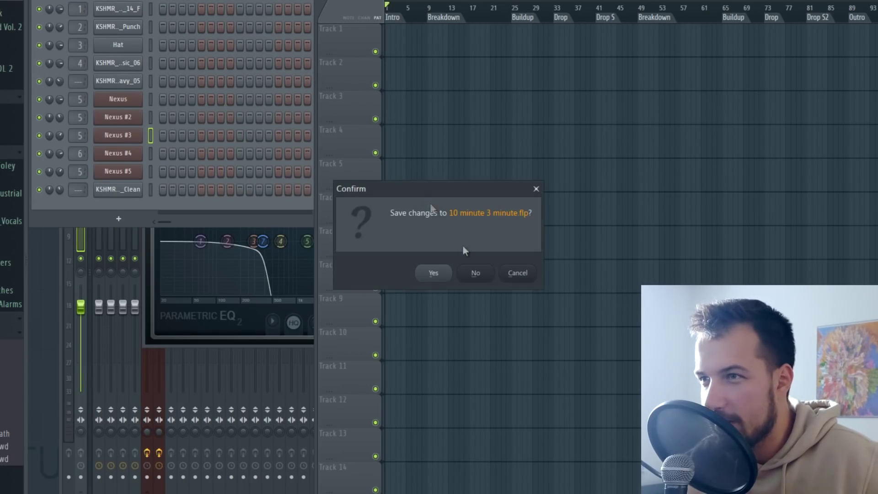
{"action": "left_click", "coordinate": [475, 273]}
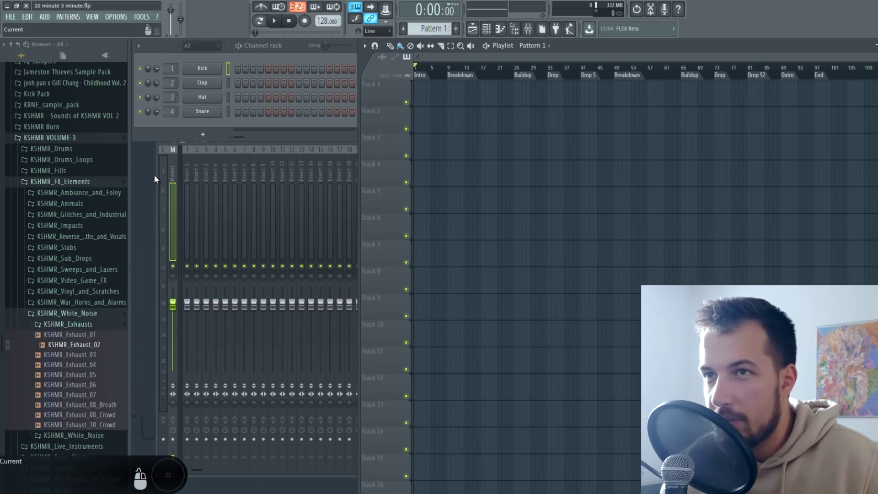
{"action": "left_click", "coordinate": [154, 175]}
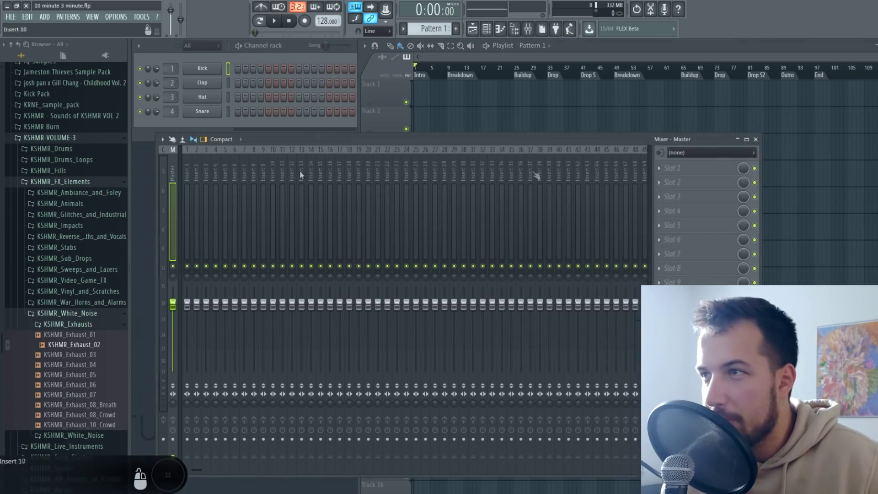
{"action": "left_click", "coordinate": [756, 140]}
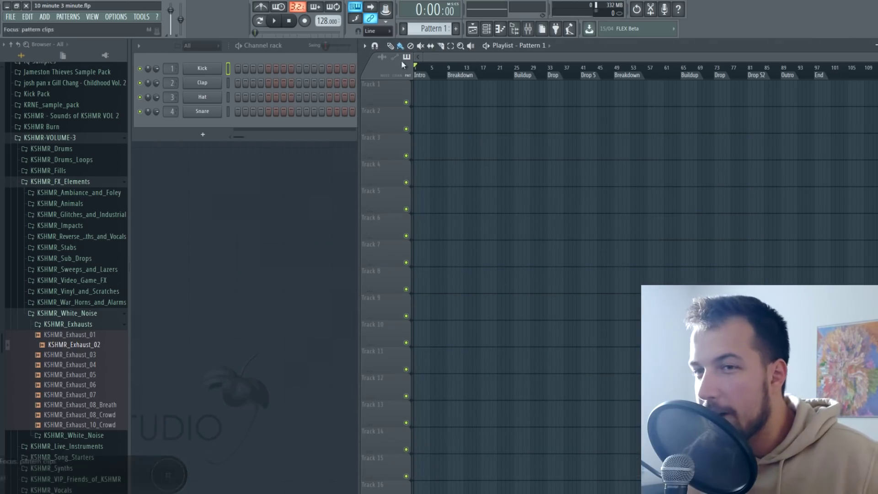
Step: Collapse the KSHMR_White_Noise and KSHMR_FX_Elements folders and start the countdown
{"action": "left_click", "coordinate": [66, 314]}
{"action": "left_click", "coordinate": [64, 183]}
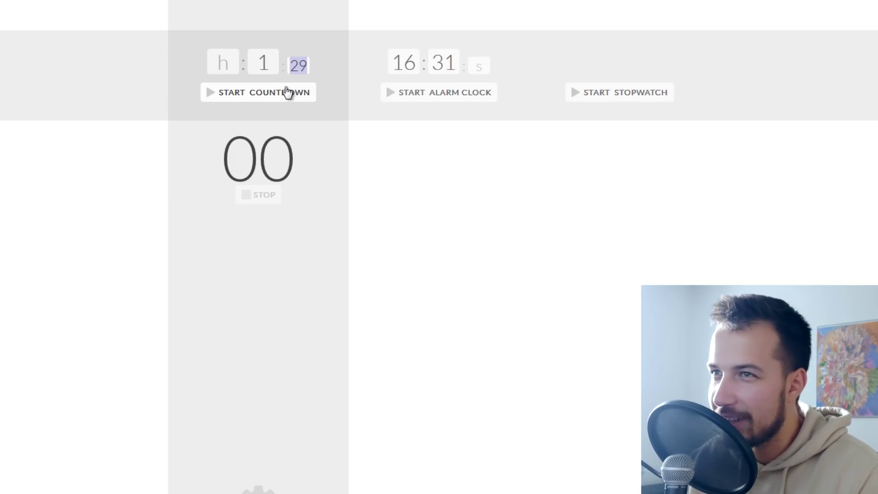
{"action": "left_click", "coordinate": [254, 98]}
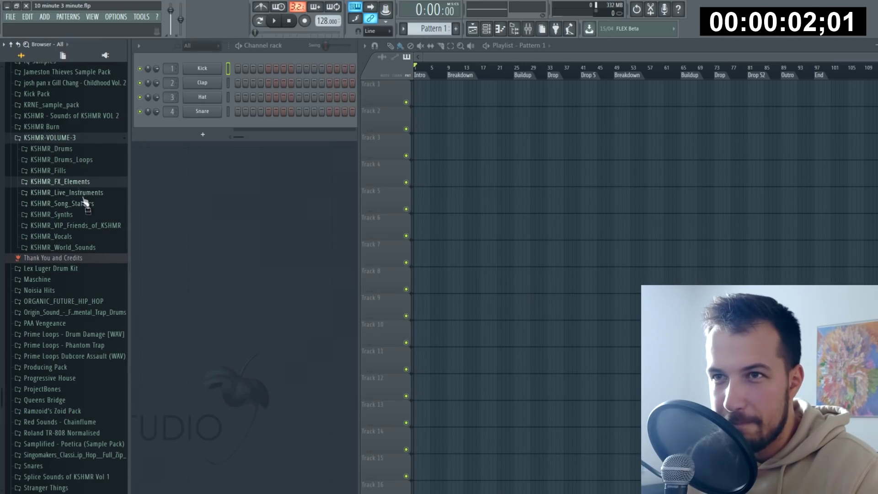
Step: Browse the KSHMR song starters and place KSHMR_Song_Starter_03_A_Perfect_Summer_90_Em on track 1 at bar 1
{"action": "left_click", "coordinate": [88, 209]}
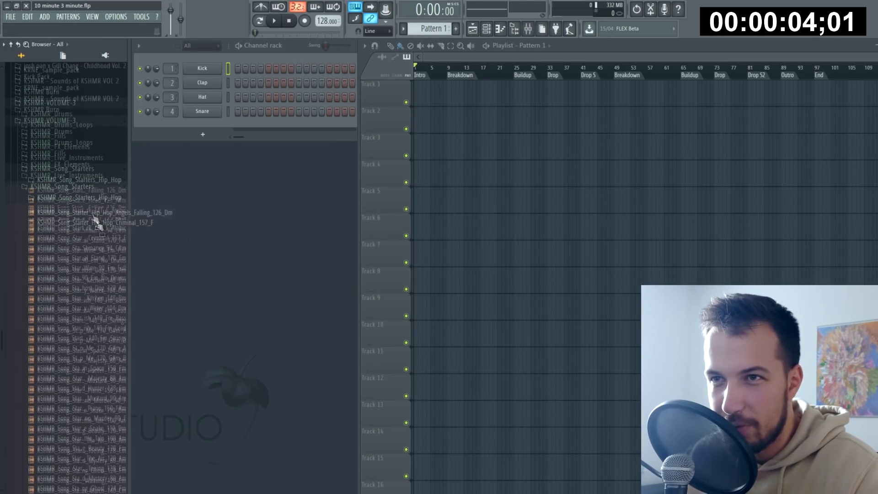
{"action": "left_click", "coordinate": [85, 169]}
{"action": "left_click", "coordinate": [91, 179]}
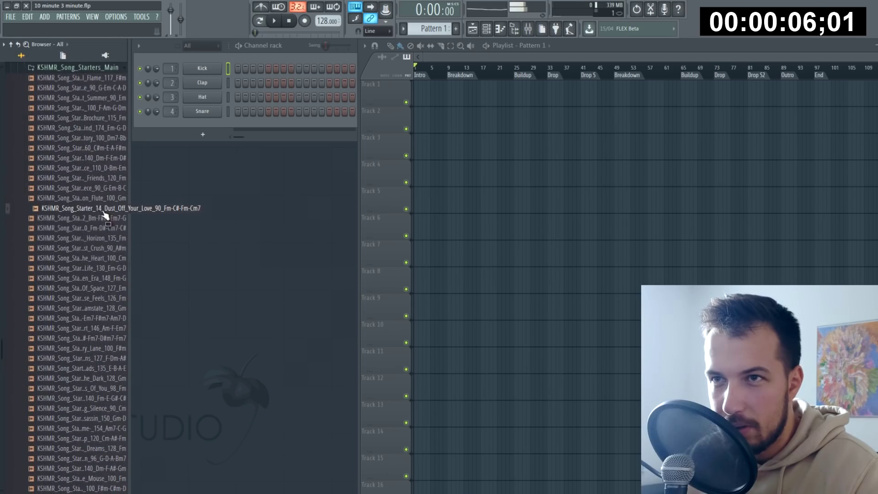
{"action": "scroll", "coordinate": [92, 225], "scroll_direction": "up", "scroll_amount": 5}
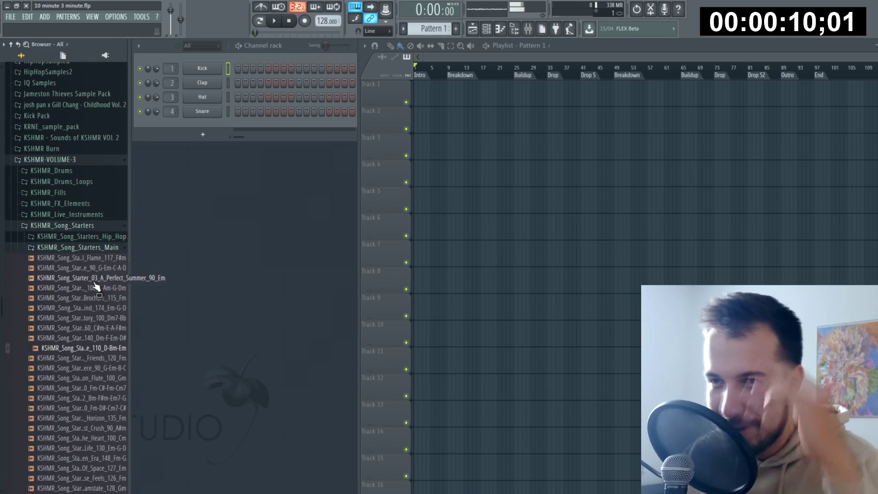
{"action": "left_click_drag", "start_coordinate": [83, 277], "coordinate": [411, 83]}
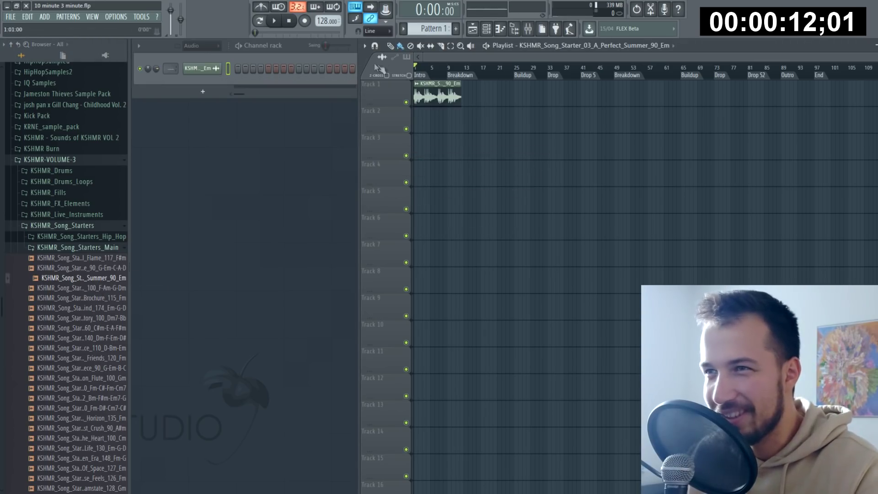
Step: Set the project tempo to 90 BPM and play the song starter clip
{"action": "left_click_drag", "start_coordinate": [327, 21], "coordinate": [329, 81]}
{"action": "key", "text": "space"}
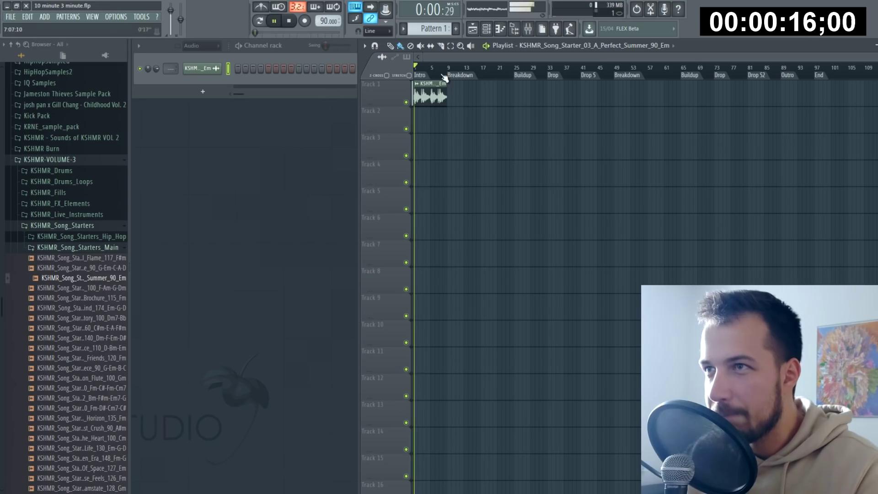
Step: Repeat the song starter clip on track 1 up to bar 25 and stop playback
{"action": "key", "text": "ctrl+b"}
{"action": "key", "text": "ctrl+b"}
{"action": "left_click", "coordinate": [529, 128]}
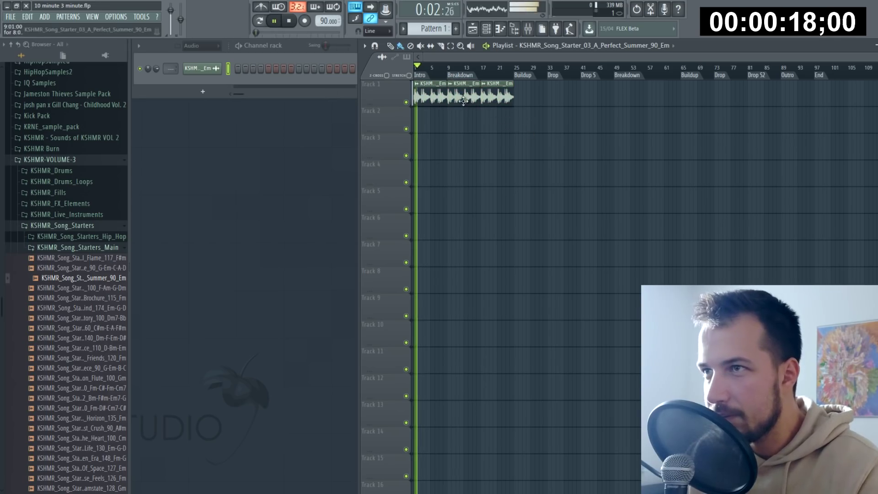
{"action": "key", "text": "space"}
Step: Browse the full KSHMR drum loops and place KSHMR_Moombah_Drum_Loop_05_100 on track 1 at the bar 33 Drop marker
{"action": "left_click", "coordinate": [73, 248]}
{"action": "left_click", "coordinate": [71, 225]}
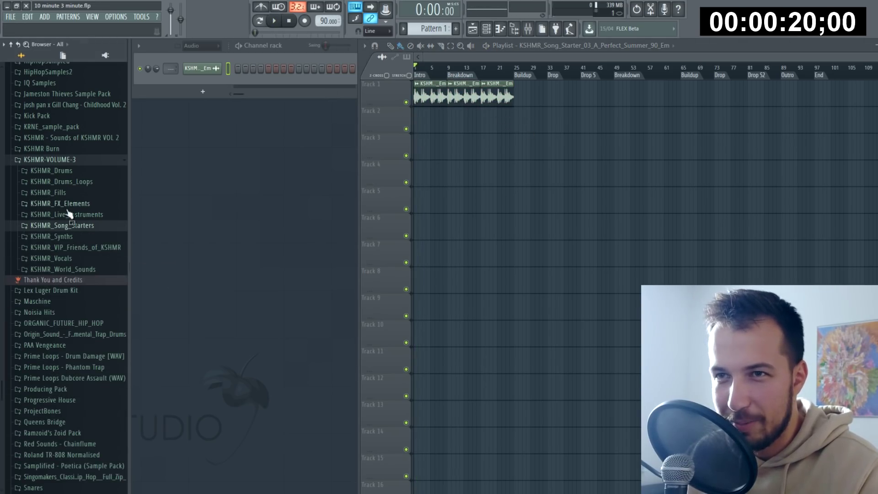
{"action": "left_click", "coordinate": [80, 182]}
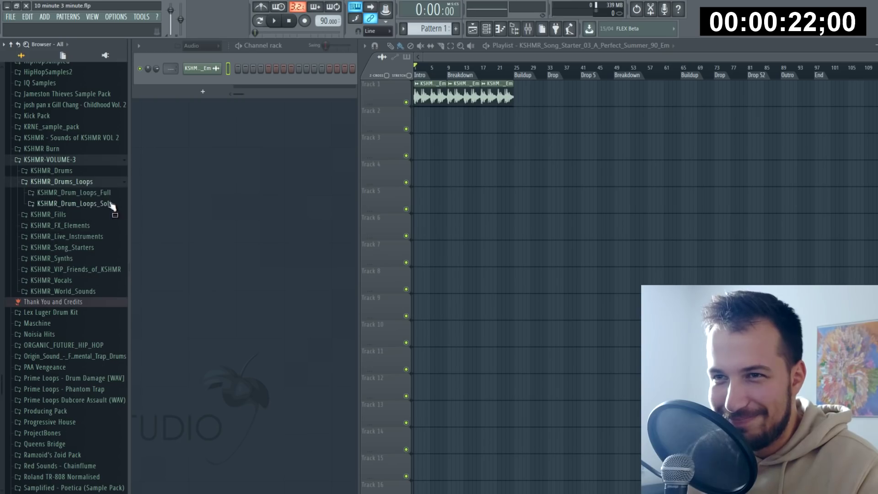
{"action": "left_click", "coordinate": [99, 192]}
{"action": "left_click", "coordinate": [97, 226]}
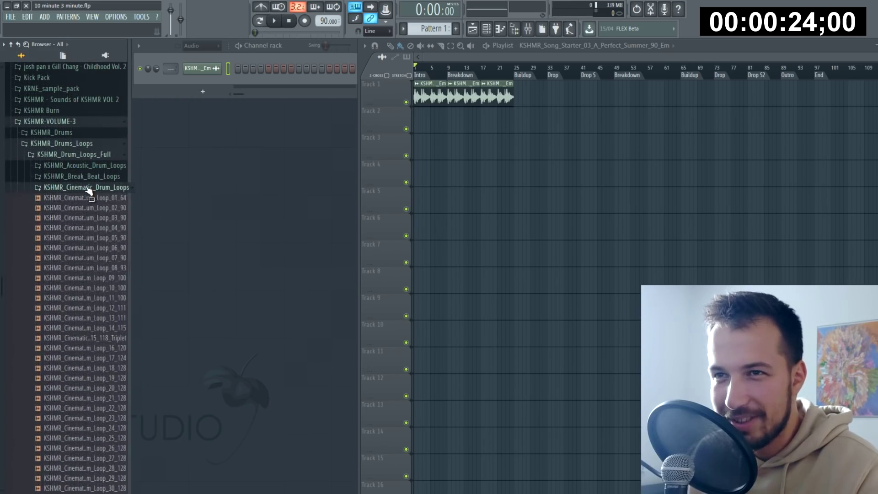
{"action": "left_click", "coordinate": [88, 191]}
{"action": "left_click", "coordinate": [94, 176]}
{"action": "left_click", "coordinate": [95, 178]}
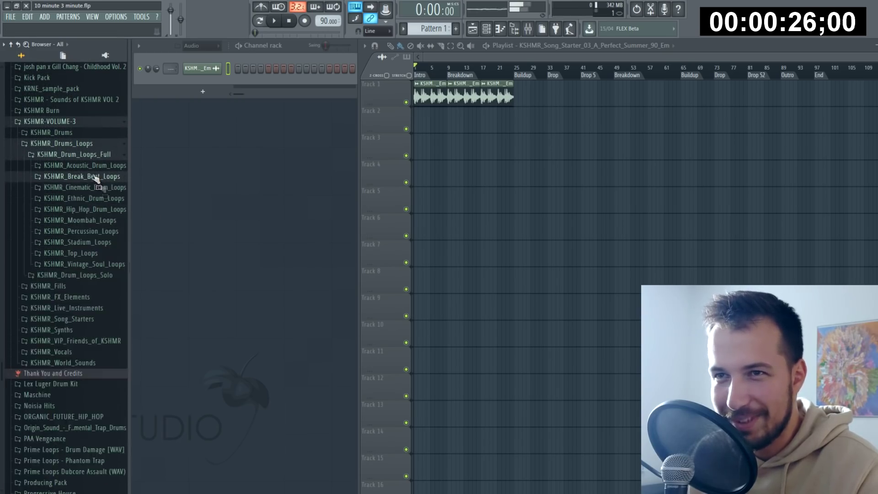
{"action": "left_click", "coordinate": [109, 223]}
{"action": "left_click_drag", "start_coordinate": [107, 271], "coordinate": [555, 100]}
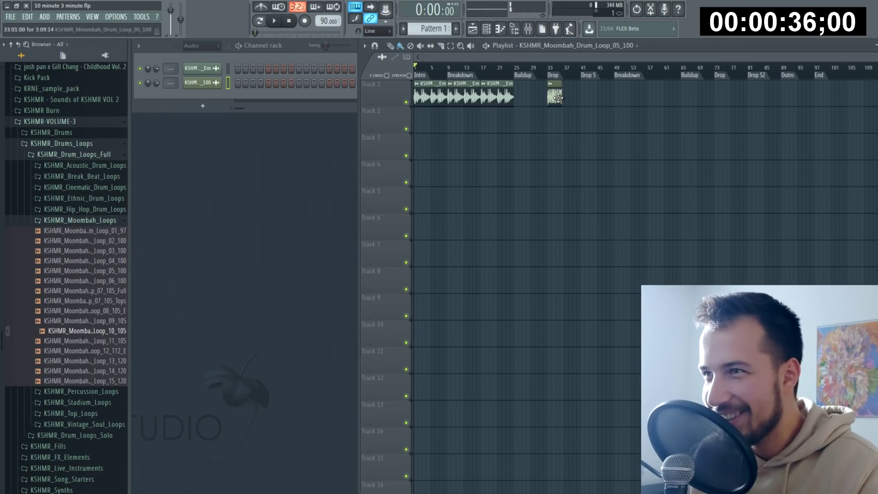
Step: Fit the Moombah drum loop to the project tempo using the estimated 100 BPM and the Slice stretch mode
{"action": "double_click", "coordinate": [554, 96]}
{"action": "right_click", "coordinate": [346, 170]}
{"action": "left_click", "coordinate": [361, 219]}
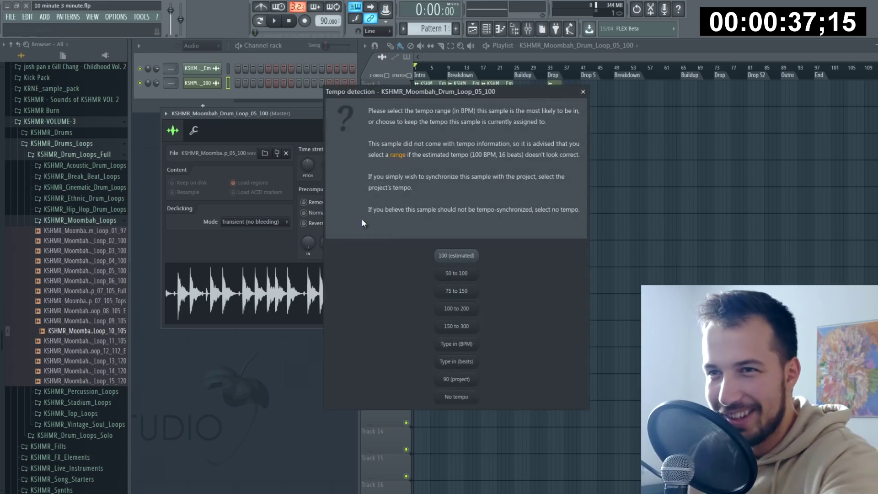
{"action": "left_click", "coordinate": [456, 256]}
{"action": "left_click", "coordinate": [398, 164]}
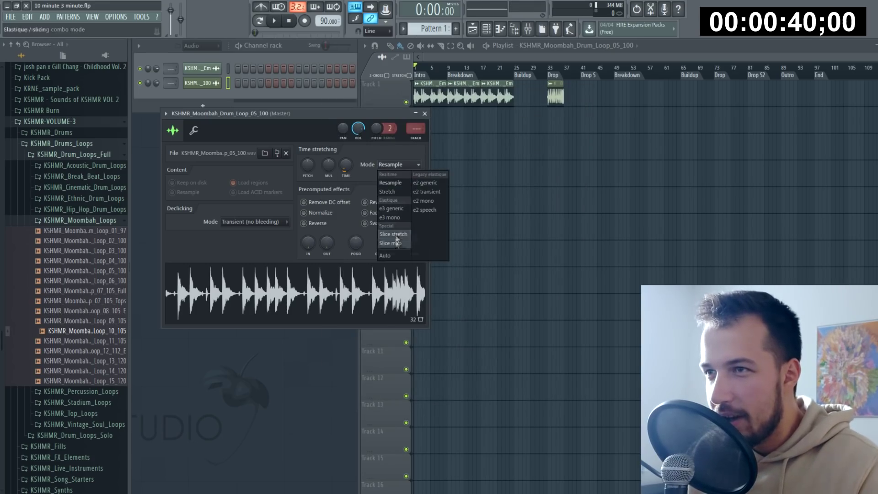
{"action": "left_click", "coordinate": [393, 238]}
{"action": "left_click", "coordinate": [425, 114]}
Step: Extend the song starter on track 1 to bar 33 and repeat the drum loop from bar 33 to bar 49
{"action": "left_click_drag", "start_coordinate": [603, 104], "coordinate": [508, 102]}
{"action": "key", "text": "ctrl+b"}
{"action": "key", "text": "ctrl+b"}
{"action": "key", "text": "ctrl+d"}
{"action": "left_click_drag", "start_coordinate": [598, 104], "coordinate": [555, 100]}
{"action": "key", "text": "ctrl+b"}
{"action": "key", "text": "ctrl+d"}
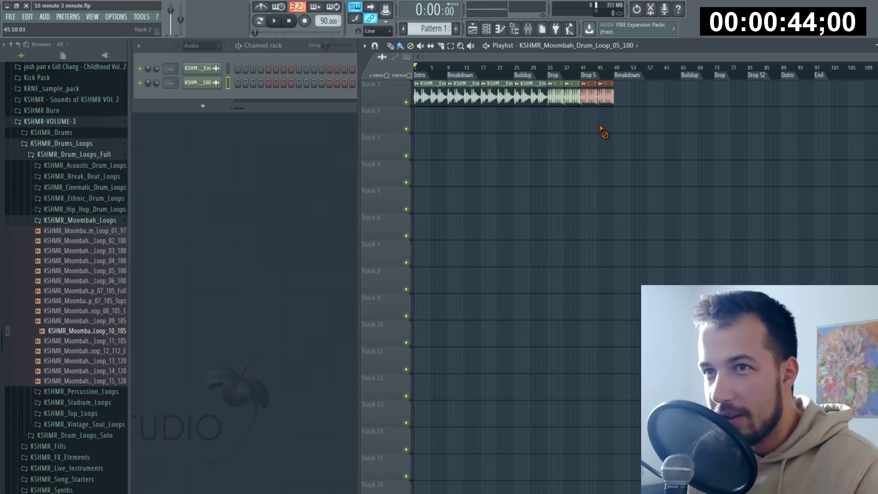
Step: Add KSHMR_Punchy_Kick_20_F to the channel rack and fill every fourth step of its pattern
{"action": "left_click", "coordinate": [68, 143]}
{"action": "left_click", "coordinate": [64, 133]}
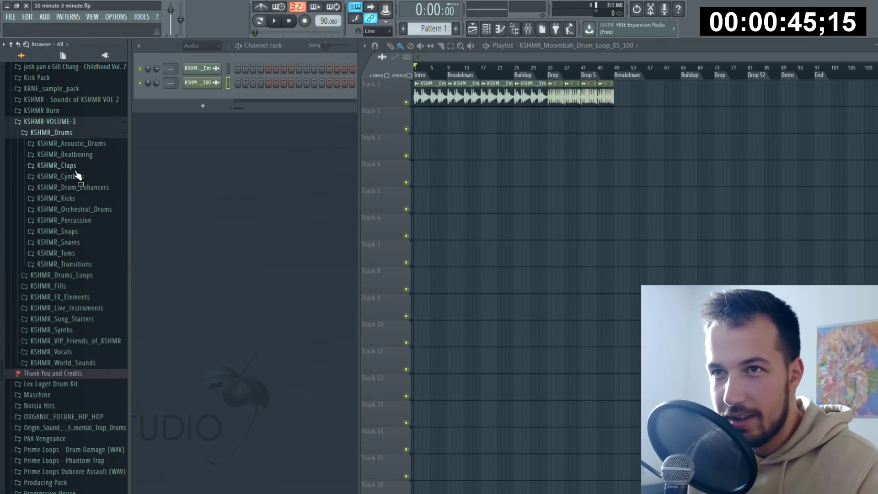
{"action": "left_click", "coordinate": [69, 198]}
{"action": "left_click", "coordinate": [87, 254]}
{"action": "left_click_drag", "start_coordinate": [92, 267], "coordinate": [212, 97]}
{"action": "right_click", "coordinate": [212, 97]}
{"action": "left_click", "coordinate": [320, 146]}
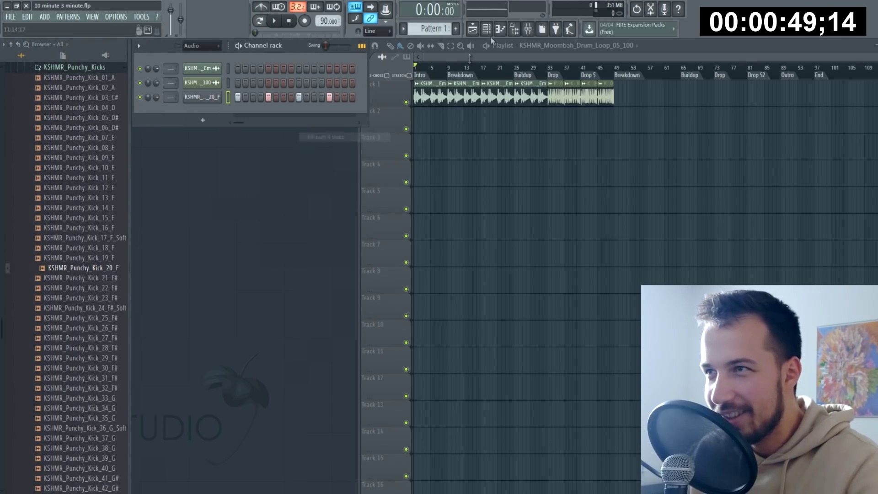
Step: Lay Pattern 1 on track 2 across the first drop, from bar 33 to bar 49
{"action": "left_click", "coordinate": [559, 121]}
{"action": "right_click", "coordinate": [577, 122]}
{"action": "right_click", "coordinate": [559, 123]}
{"action": "left_click", "coordinate": [423, 28]}
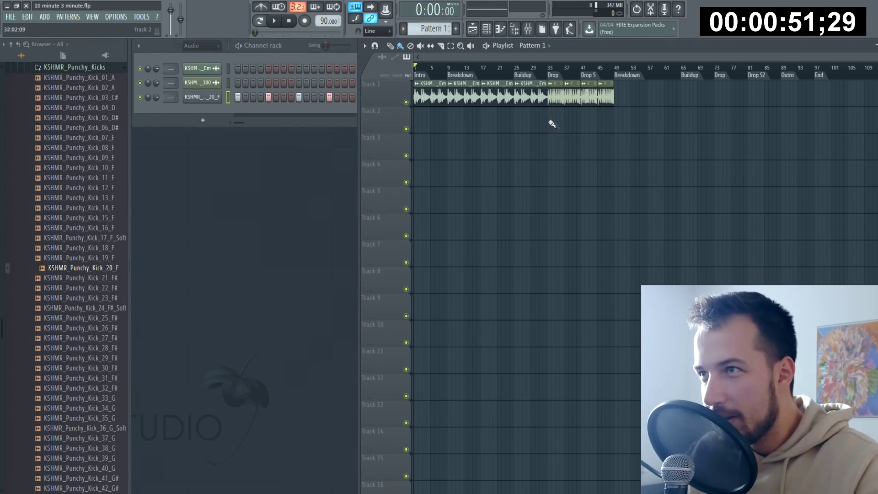
Step: Place two song starter clips on track 3 from bar 33, and copy the whole drop section to bar 73
{"action": "left_click", "coordinate": [529, 96]}
{"action": "left_click", "coordinate": [564, 152]}
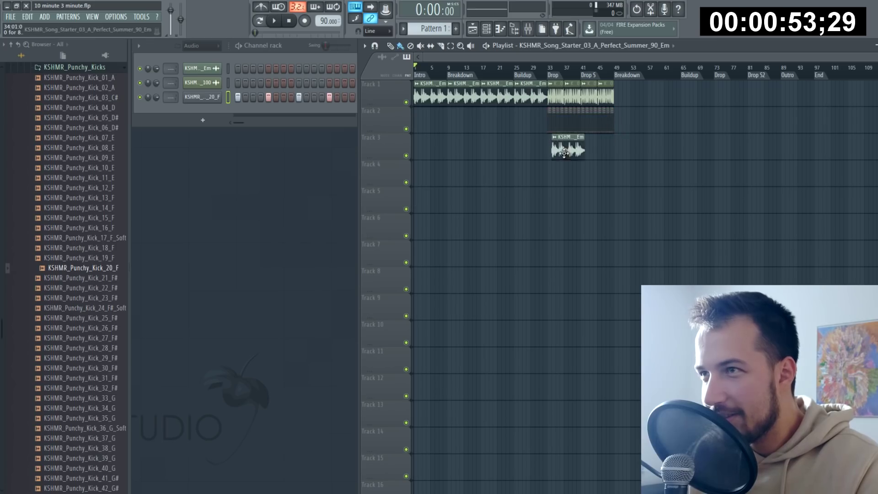
{"action": "left_click_drag", "start_coordinate": [566, 151], "coordinate": [562, 151]}
{"action": "left_click", "coordinate": [590, 151]}
{"action": "left_click_drag", "start_coordinate": [636, 94], "coordinate": [728, 149], "text": "ctrl"}
{"action": "key", "text": "ctrl+d"}
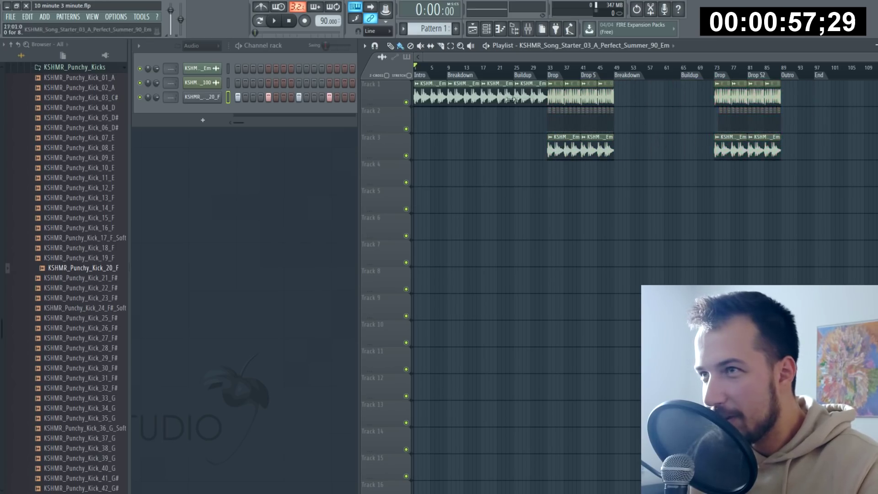
Step: Fill track 1 with song starter clips across bars 49 to 73 and from the Outro marker to bar 105
{"action": "left_click_drag", "start_coordinate": [535, 95], "coordinate": [630, 94], "text": "ctrl"}
{"action": "left_click", "coordinate": [680, 142], "text": "ctrl"}
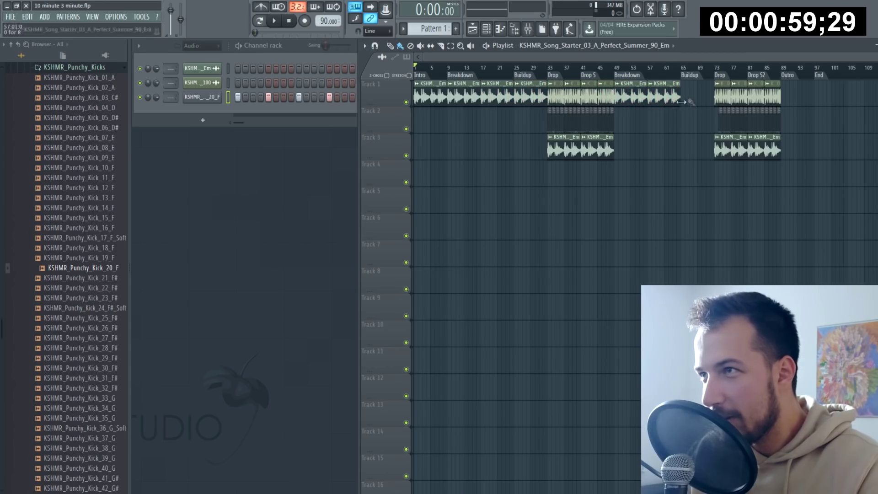
{"action": "left_click_drag", "start_coordinate": [690, 102], "coordinate": [669, 95], "text": "ctrl"}
{"action": "key", "text": "ctrl+b"}
{"action": "left_click", "coordinate": [798, 94]}
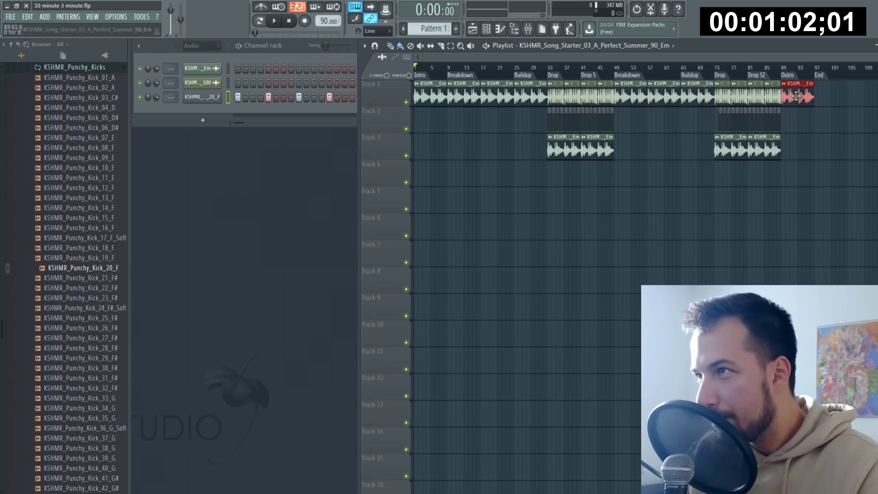
{"action": "left_click", "coordinate": [832, 98]}
Step: Browse the acoustic fills and place KSHMR_Acoustic_Fill_06_100 on track 4 just before the bar 33 drop
{"action": "scroll", "coordinate": [93, 162], "scroll_direction": "up", "scroll_amount": 4}
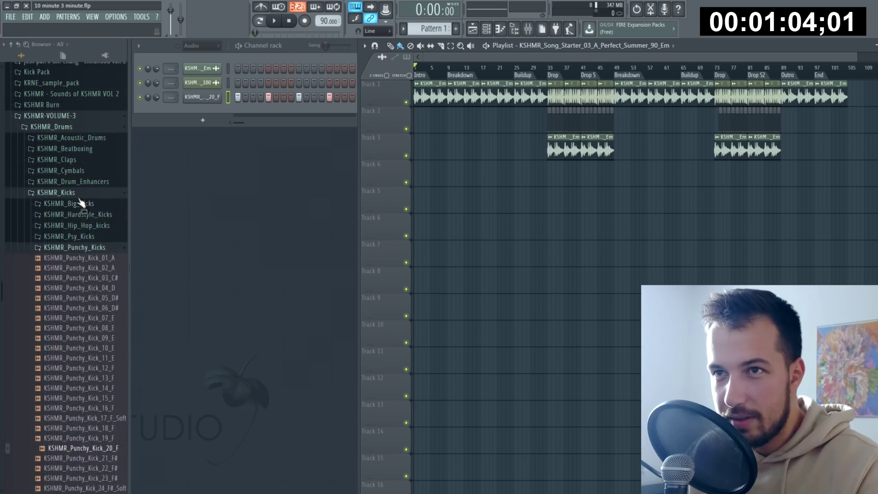
{"action": "left_click", "coordinate": [73, 194]}
{"action": "left_click", "coordinate": [69, 127]}
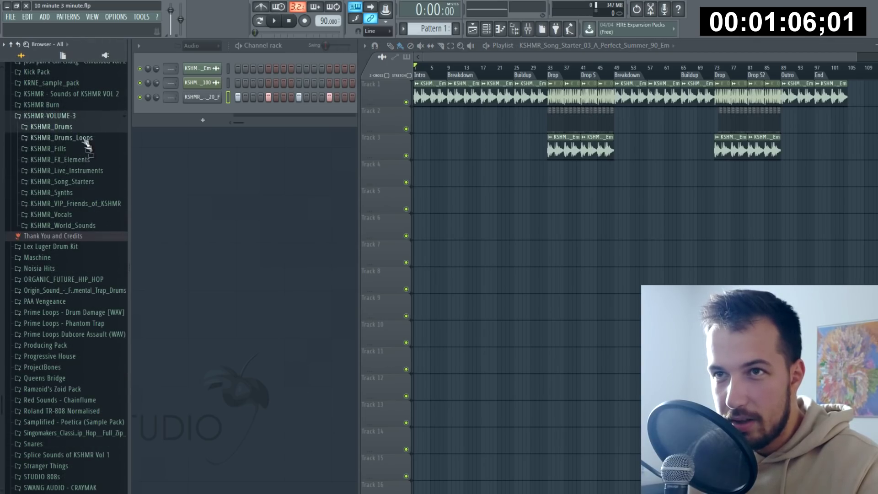
{"action": "left_click", "coordinate": [59, 149]}
{"action": "left_click", "coordinate": [87, 160]}
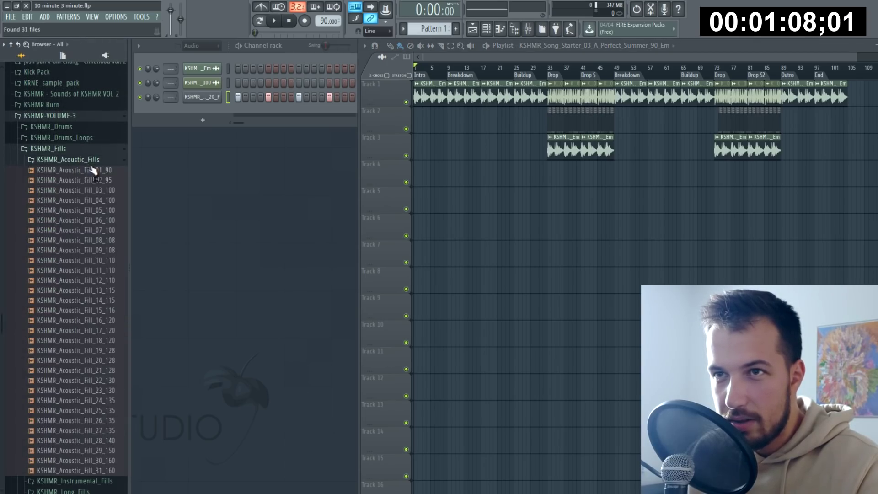
{"action": "left_click_drag", "start_coordinate": [94, 221], "coordinate": [544, 175]}
Step: Browse the long fills and place KSHMR_Long_Fill_02_128 on track 5 near the first Buildup marker
{"action": "left_click", "coordinate": [86, 161]}
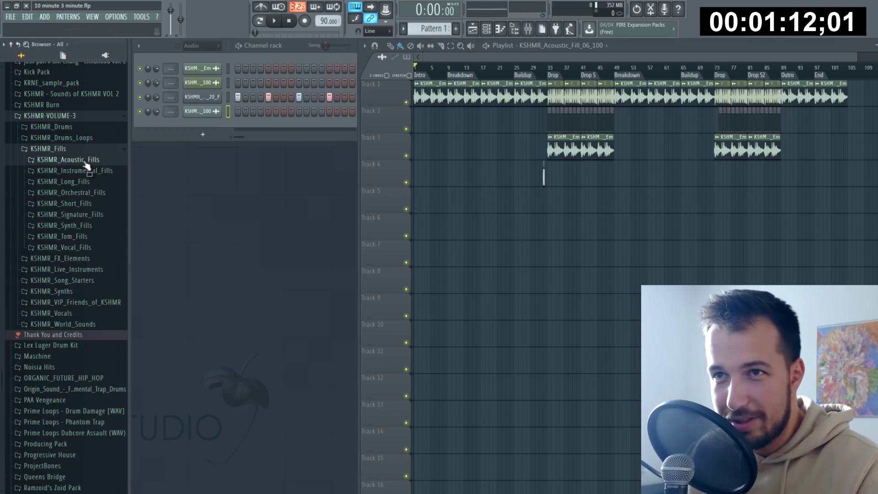
{"action": "left_click", "coordinate": [59, 182]}
{"action": "left_click_drag", "start_coordinate": [68, 202], "coordinate": [519, 204]}
Step: Set the long fill's source tempo to 128 BPM and its time-stretching mode to Slice stretch
{"action": "double_click", "coordinate": [519, 204]}
{"action": "left_click", "coordinate": [413, 203]}
{"action": "left_click", "coordinate": [403, 223]}
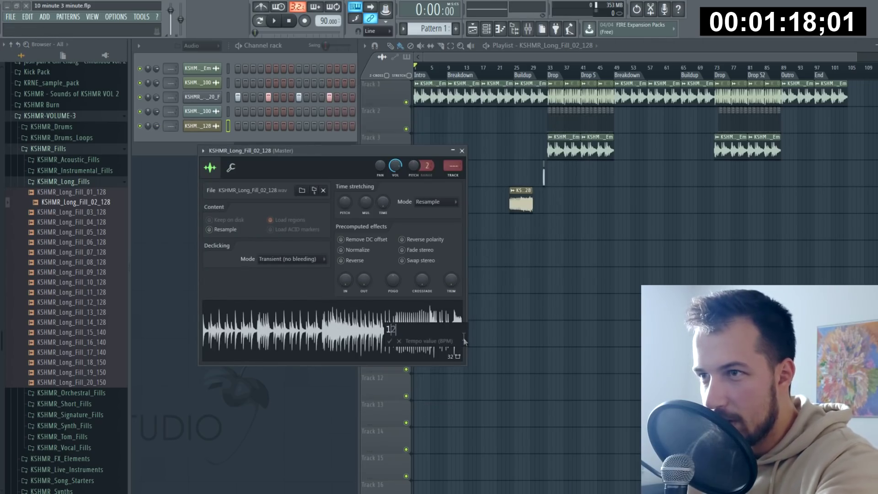
{"action": "type", "text": "8"}
{"action": "key", "text": "Return"}
{"action": "left_click", "coordinate": [435, 202]}
{"action": "left_click", "coordinate": [436, 267]}
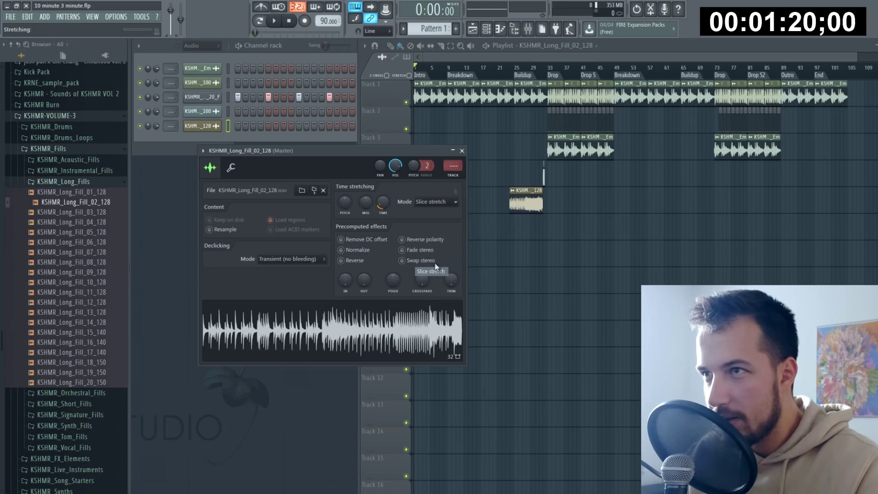
{"action": "left_click", "coordinate": [462, 150]}
Step: Move the long fill to start at bar 25 and place a copy at the second Buildup marker, bar 65
{"action": "left_click_drag", "start_coordinate": [526, 204], "coordinate": [531, 203]}
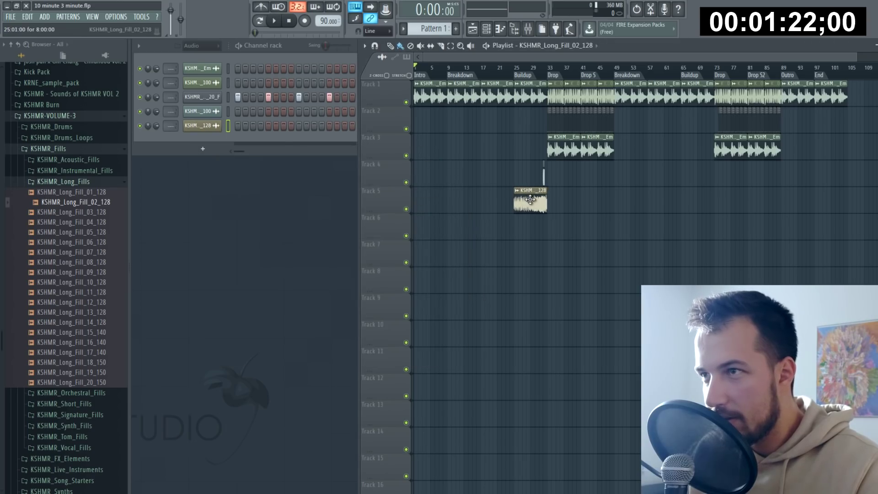
{"action": "left_click", "coordinate": [683, 206]}
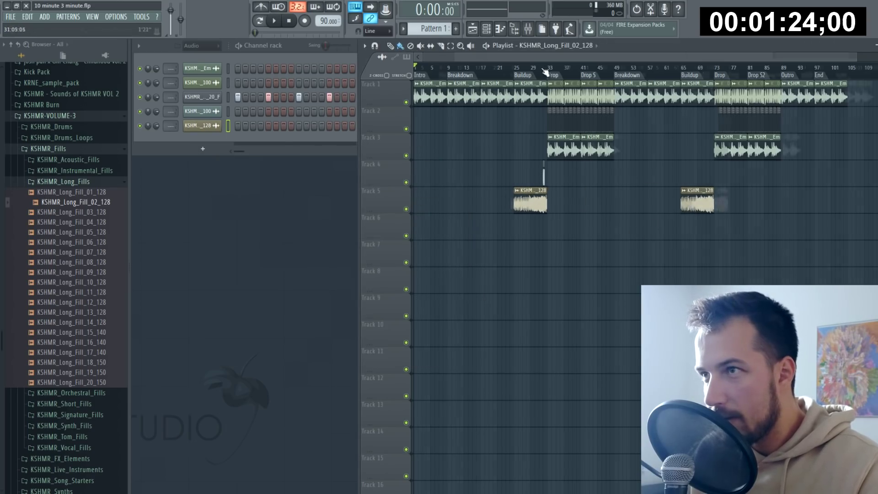
Step: Line up the acoustic fill on track 4 directly before the bar 33 drop and repeat it before the bar 73 drop
{"action": "scroll", "coordinate": [545, 71], "scroll_direction": "up", "scroll_amount": 3, "text": "ctrl"}
{"action": "scroll", "coordinate": [546, 71], "scroll_direction": "up", "scroll_amount": 2}
{"action": "left_click", "coordinate": [547, 177]}
{"action": "left_click", "coordinate": [567, 182]}
{"action": "right_click", "coordinate": [553, 180]}
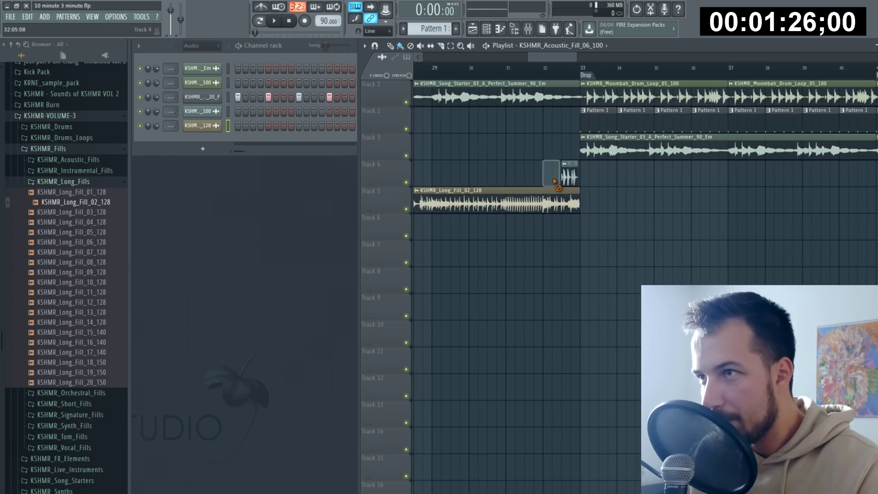
{"action": "scroll", "coordinate": [579, 73], "scroll_direction": "up", "scroll_amount": 3}
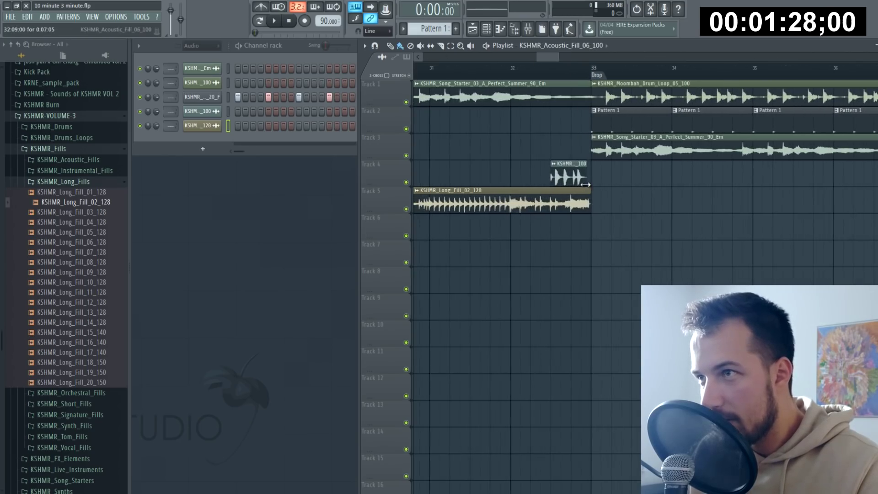
{"action": "scroll", "coordinate": [577, 174], "scroll_direction": "down", "scroll_amount": 8, "text": "ctrl"}
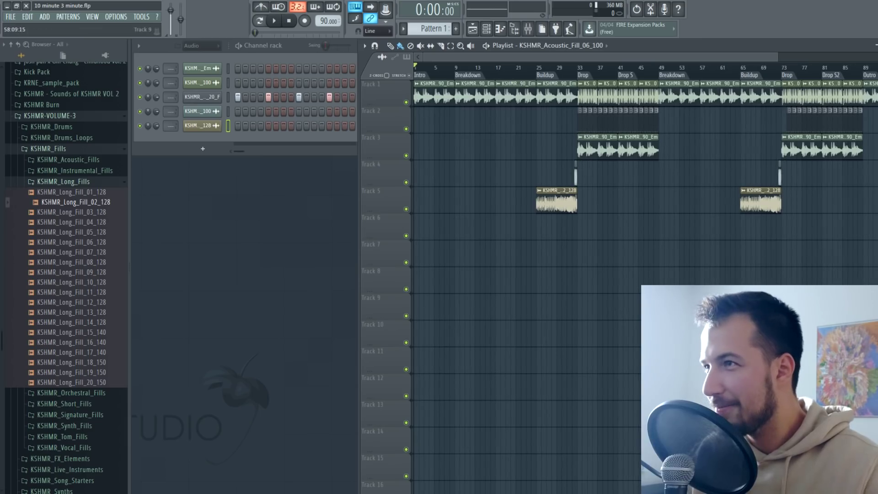
{"action": "scroll", "coordinate": [556, 168], "scroll_direction": "down", "scroll_amount": 3, "text": "ctrl"}
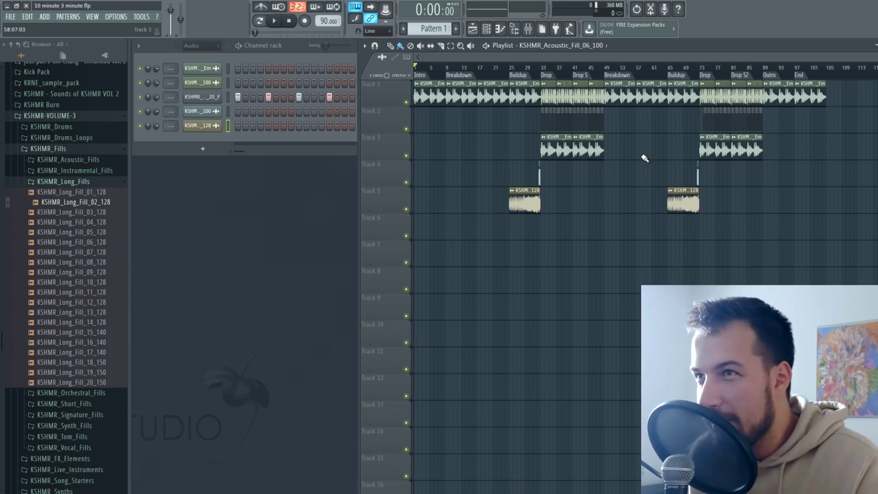
Step: Shorten the second breakdown by deleting its first song starter clip and moving all following clips back to bar 33
{"action": "mouse_move", "coordinate": [807, 67]}
{"action": "left_mouse_down"}
{"action": "mouse_move", "coordinate": [833, 69]}
{"action": "mouse_move", "coordinate": [821, 67]}
{"action": "left_mouse_up"}
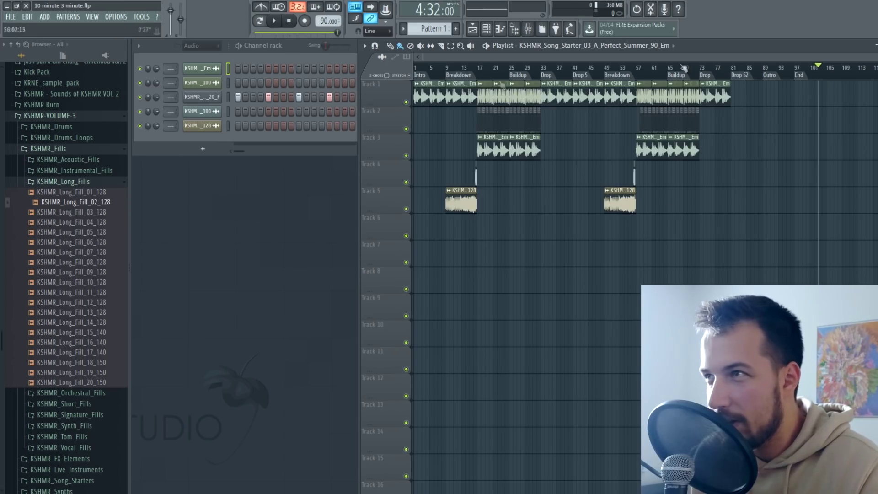
{"action": "left_click_drag", "start_coordinate": [732, 68], "coordinate": [575, 215]}
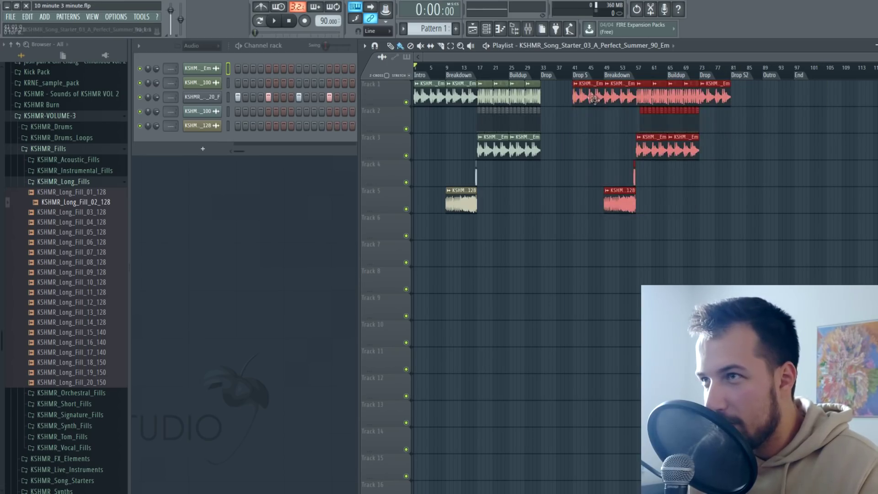
{"action": "left_click_drag", "start_coordinate": [593, 99], "coordinate": [561, 99]}
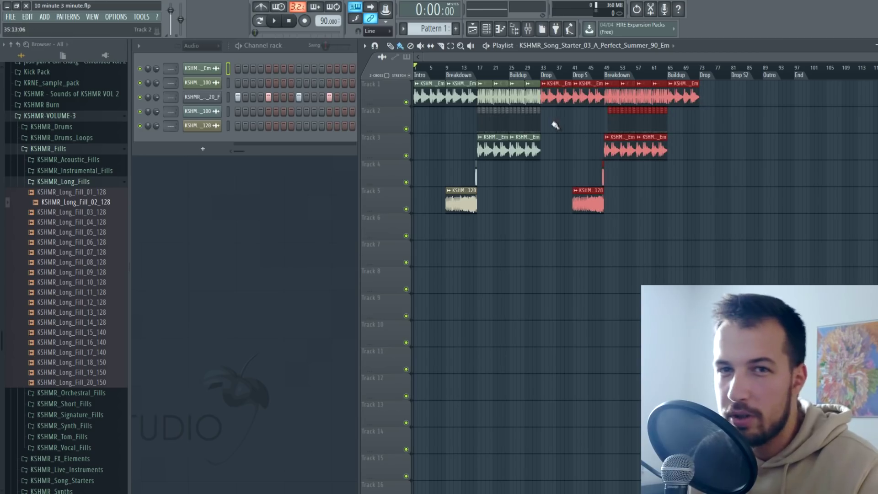
{"action": "left_click", "coordinate": [536, 242]}
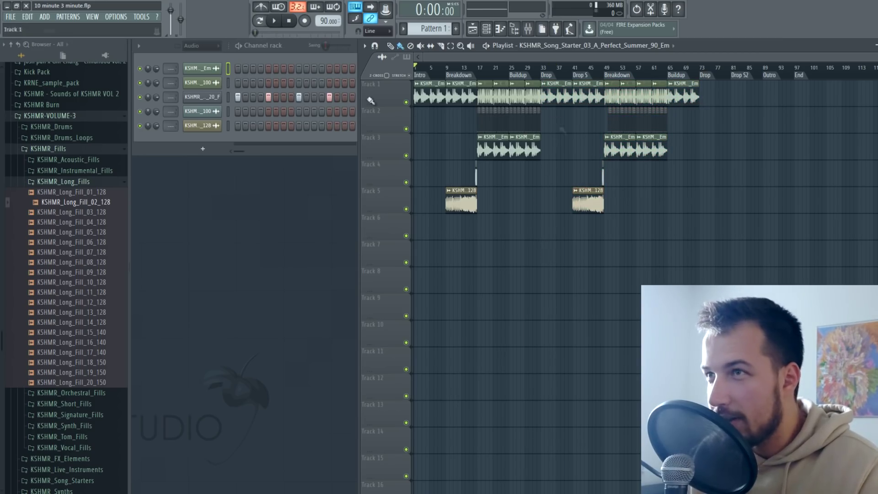